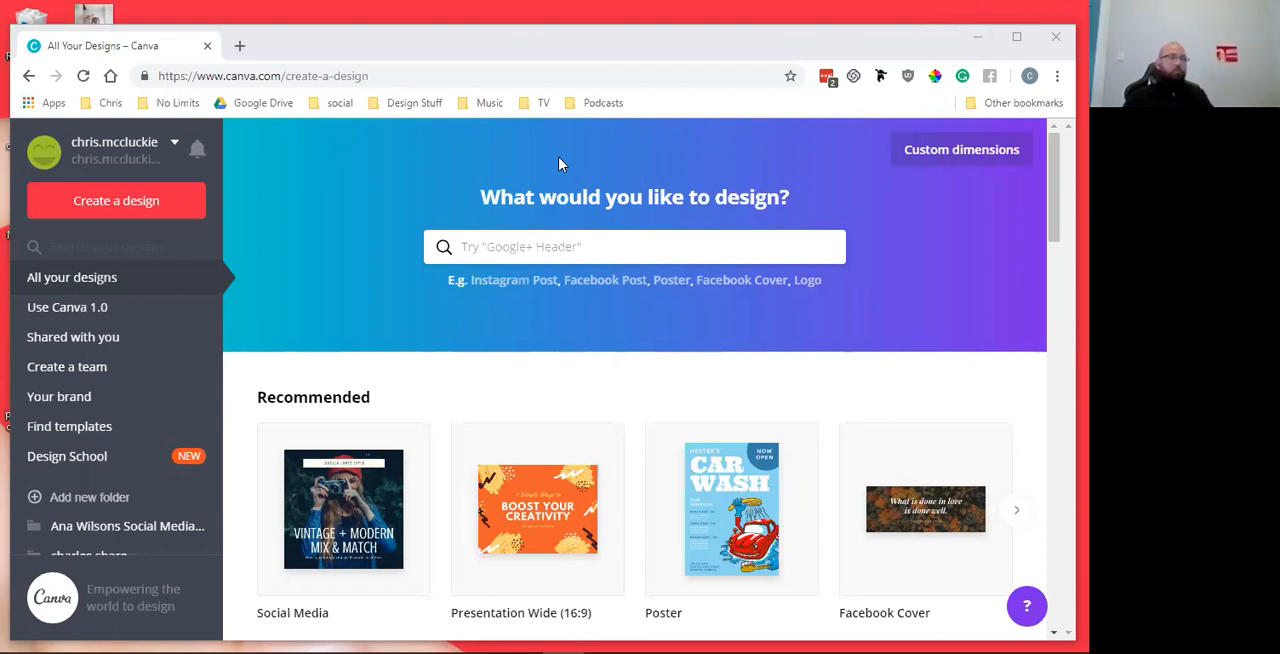
Create a new blank design with custom dimensions of 1200 × 628 px
{"action": "left_click", "coordinate": [929, 160]}
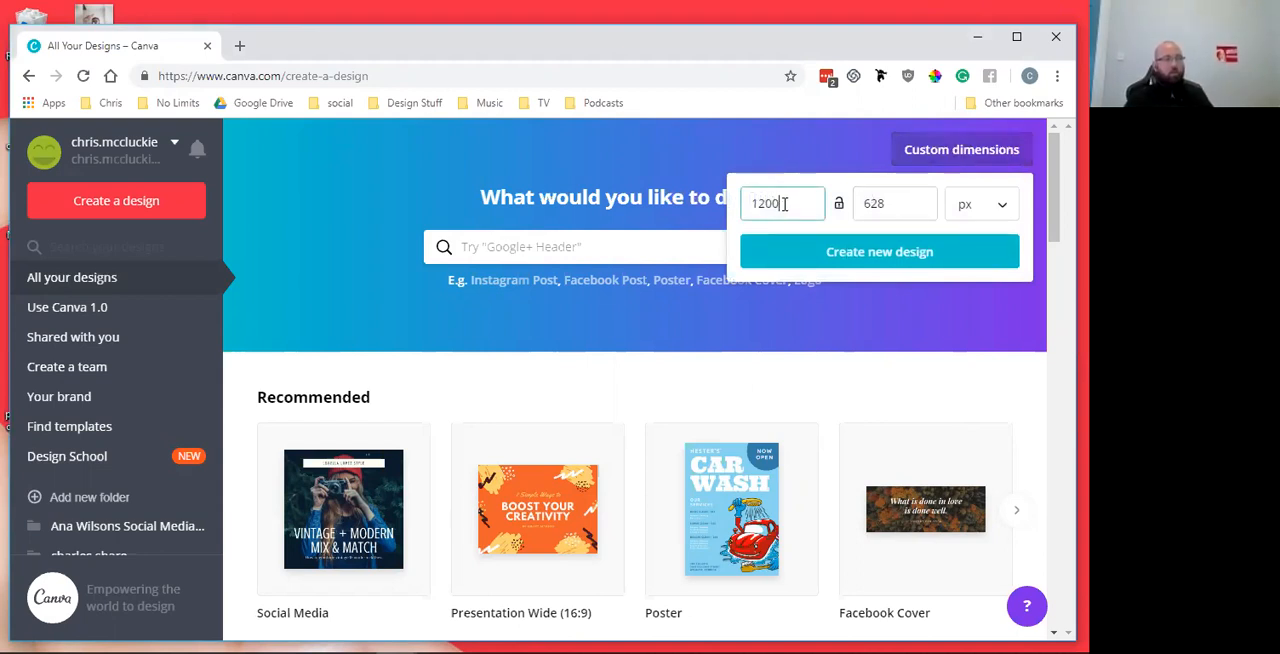
{"action": "left_click", "coordinate": [901, 203]}
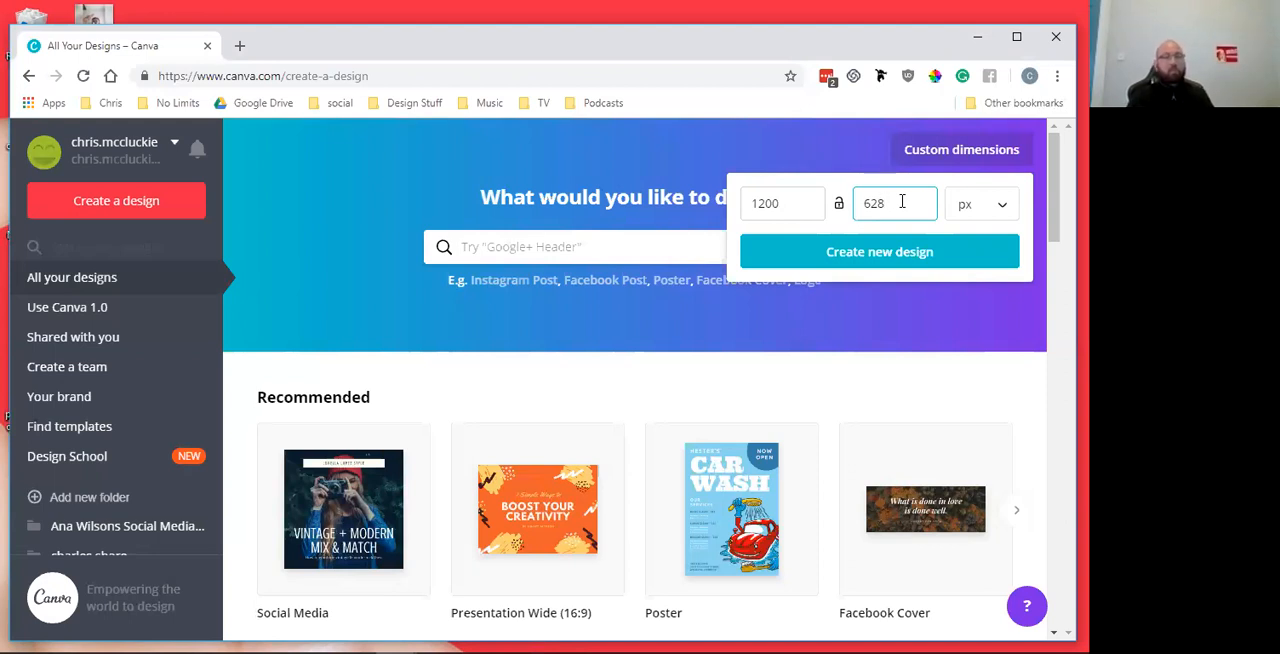
{"action": "left_click", "coordinate": [861, 257]}
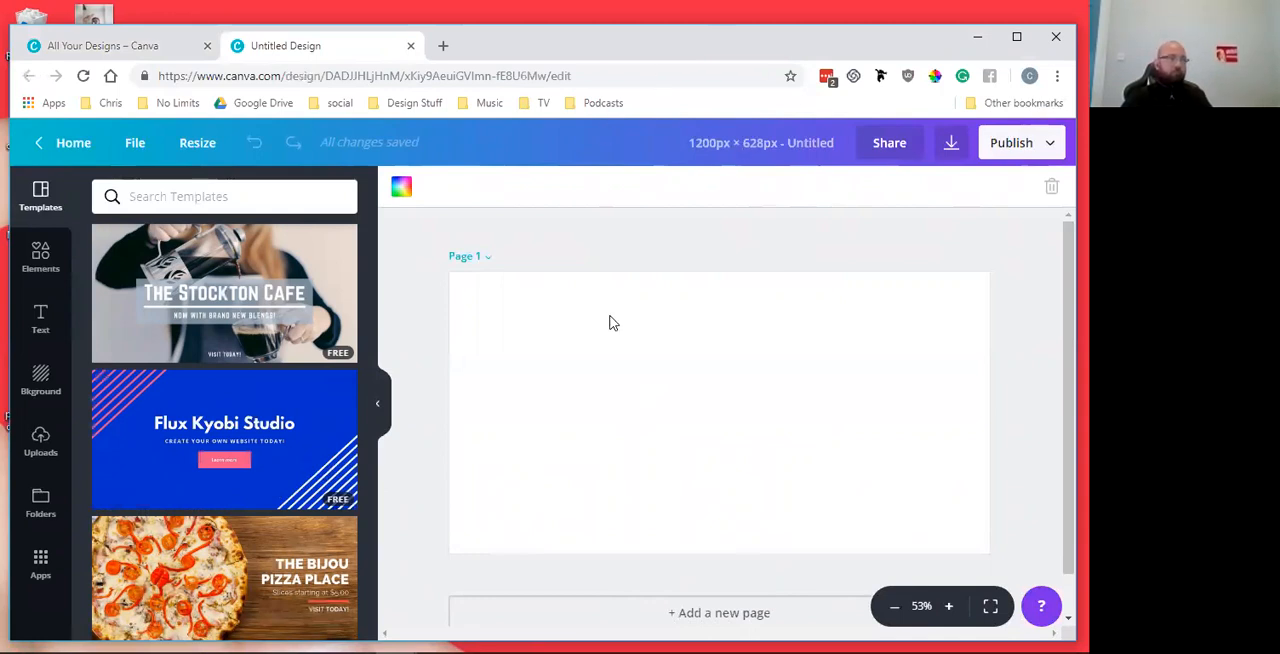
{"action": "left_click", "coordinate": [657, 244]}
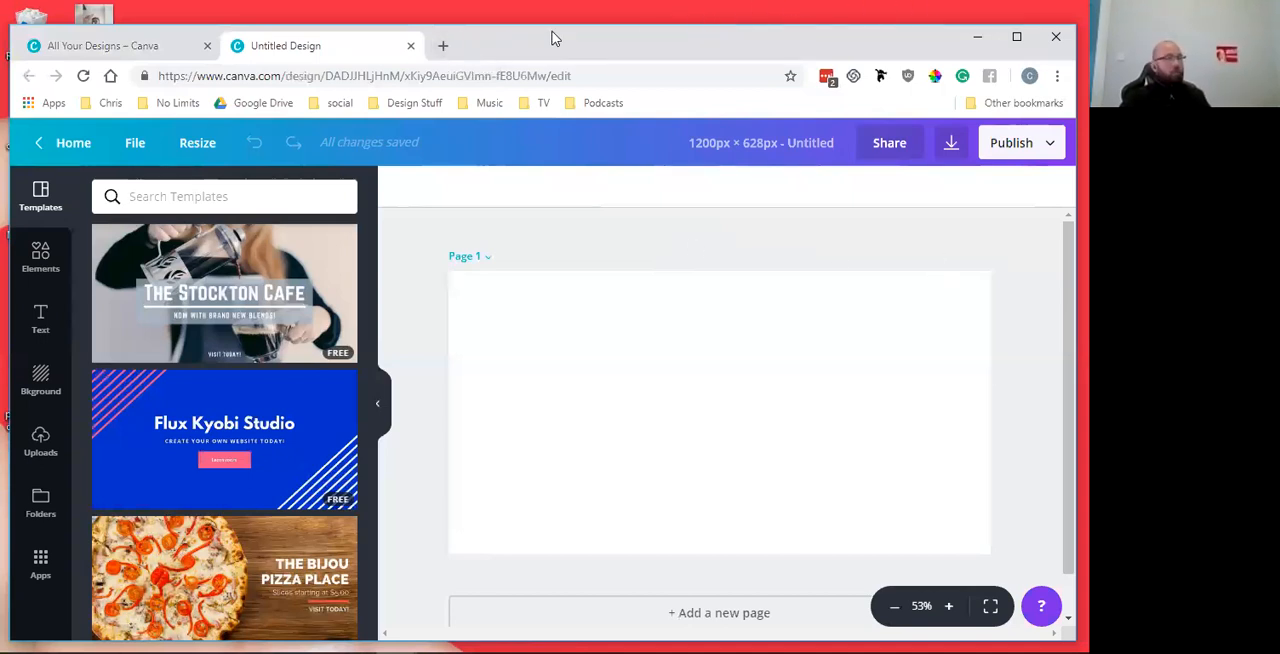
Open the Pexels free stock photo site in a new browser tab from the bookmarked free stock image sites
{"action": "left_click", "coordinate": [444, 49]}
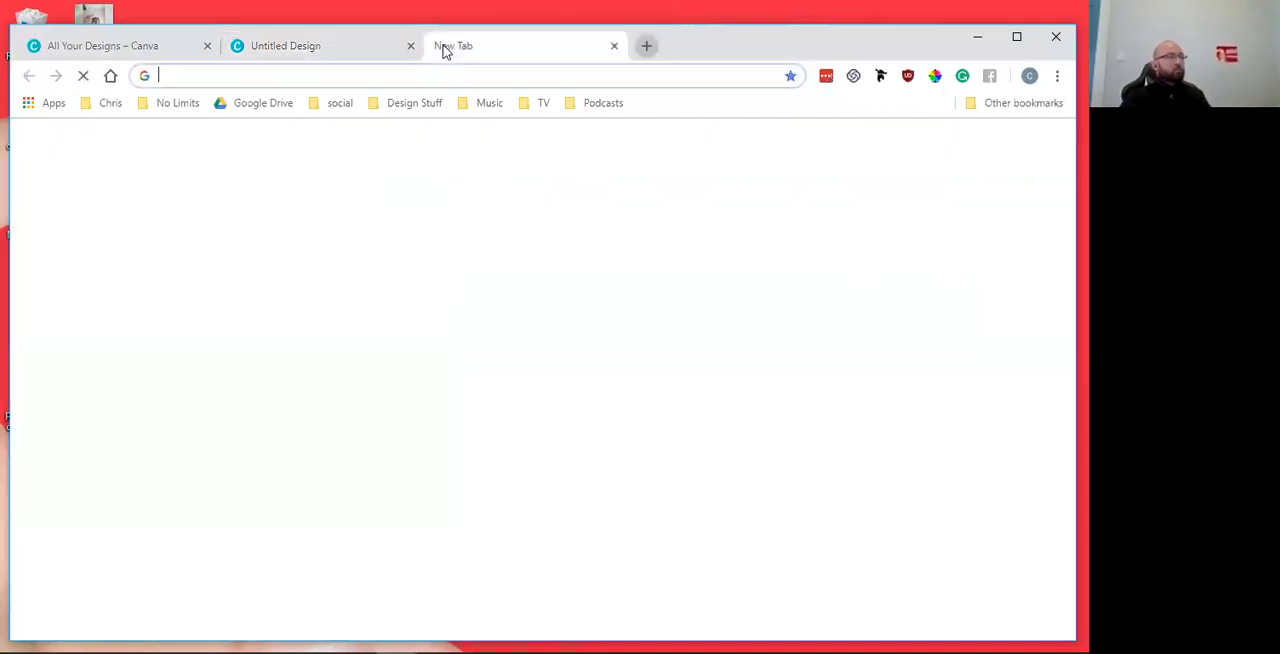
{"action": "left_click", "coordinate": [429, 104]}
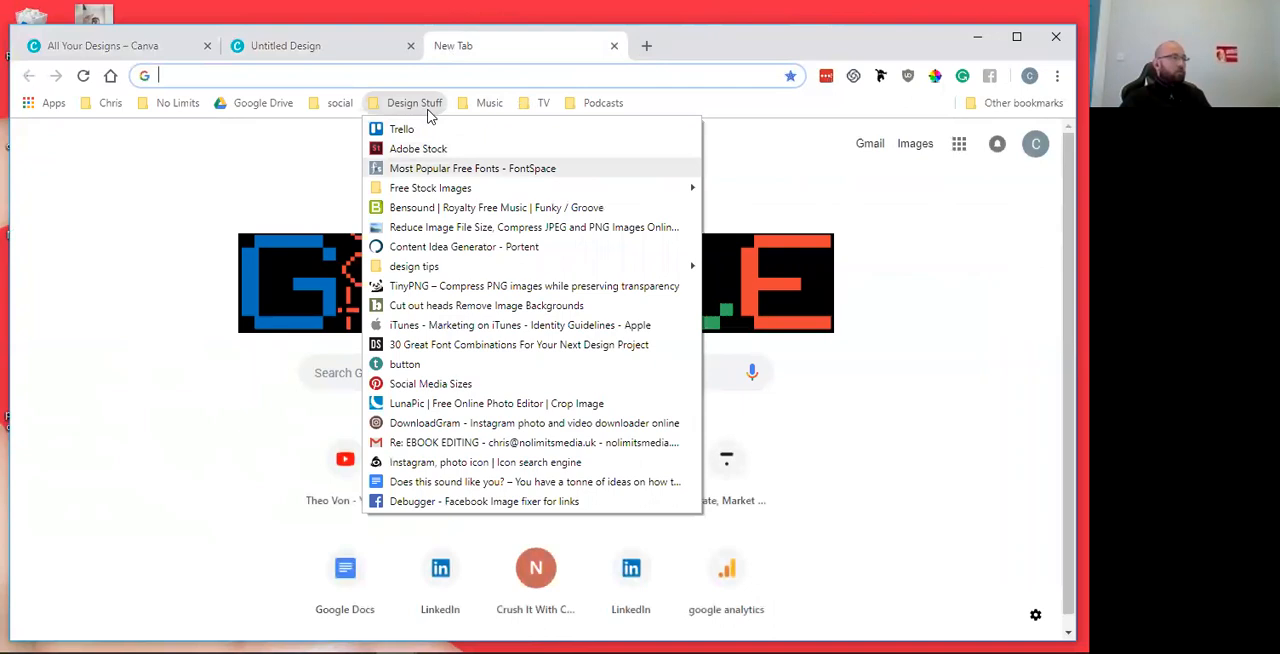
{"action": "mouse_move", "coordinate": [586, 188]}
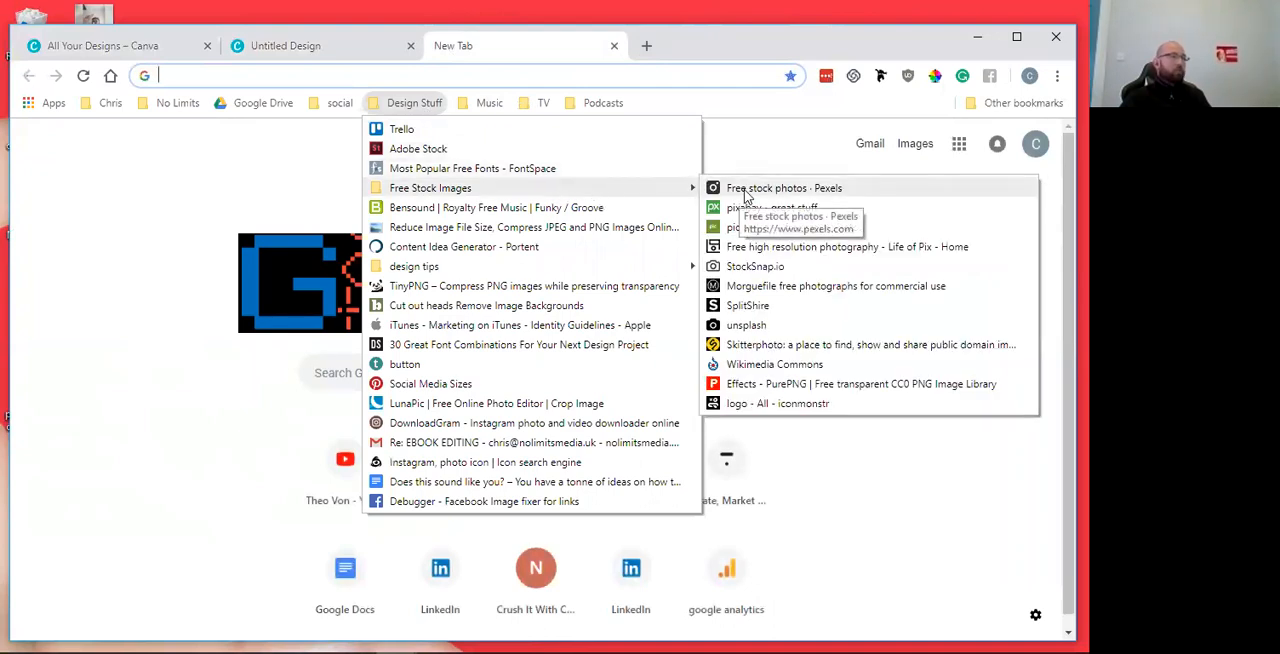
{"action": "left_click", "coordinate": [740, 192]}
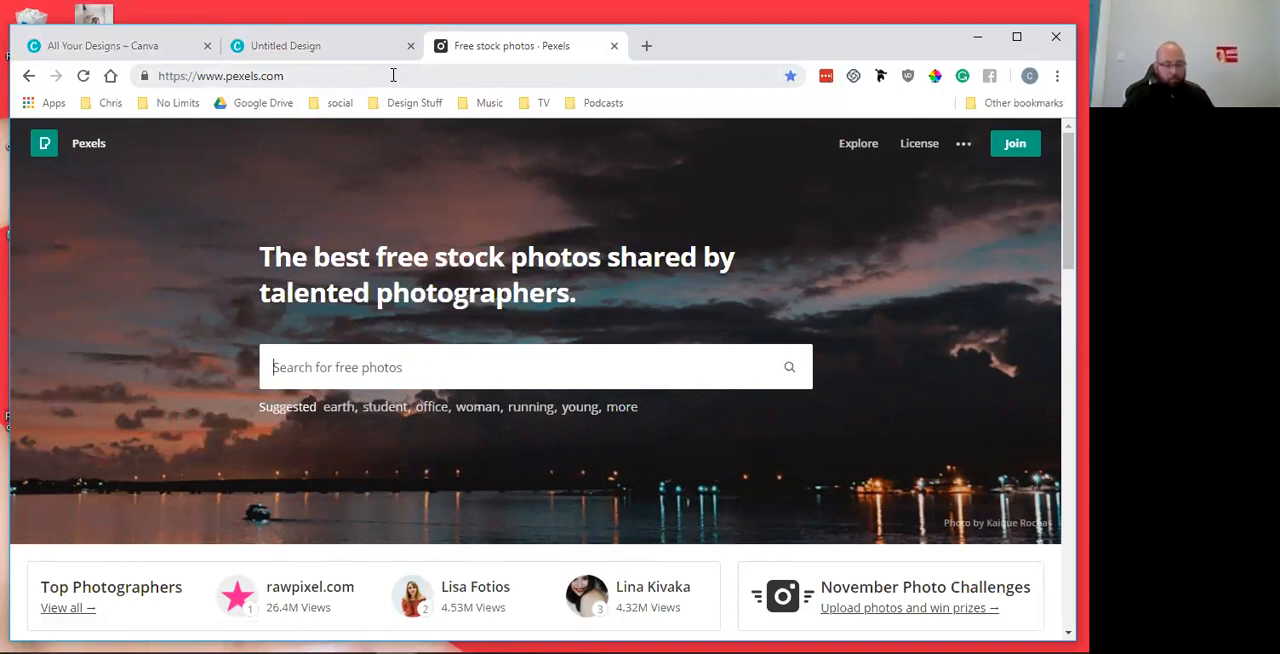
Search Pexels for "happy people" photos
{"action": "type", "text": "happy"}
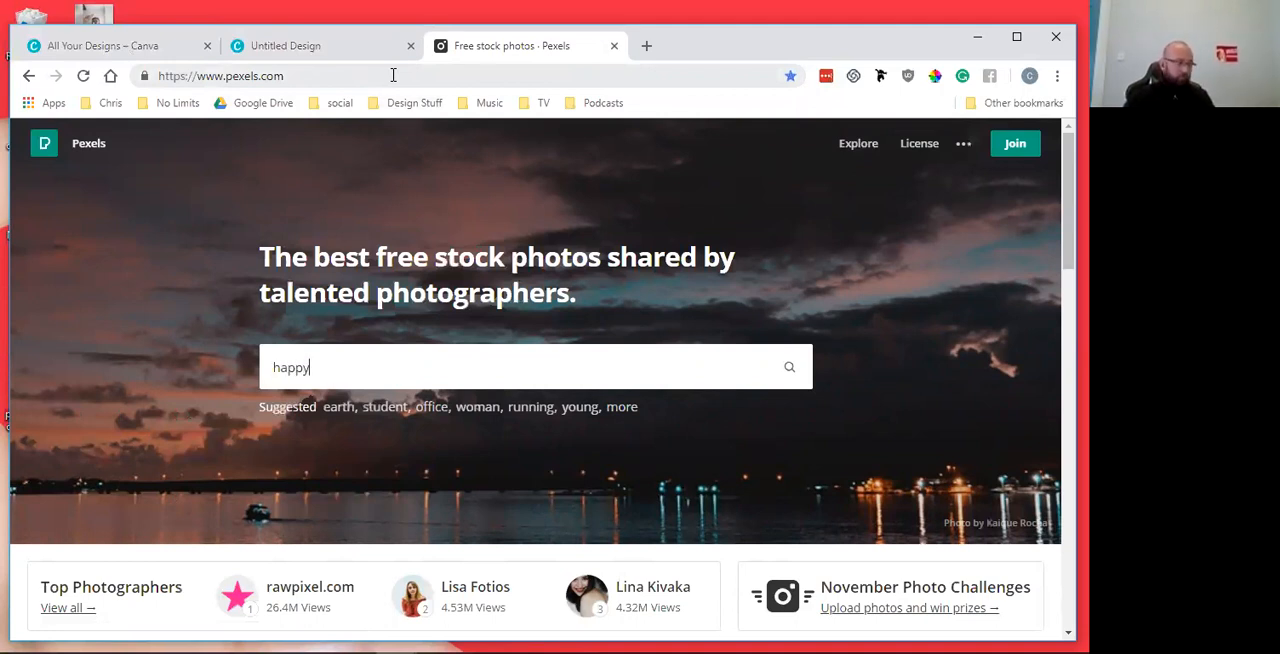
{"action": "type", "text": " people"}
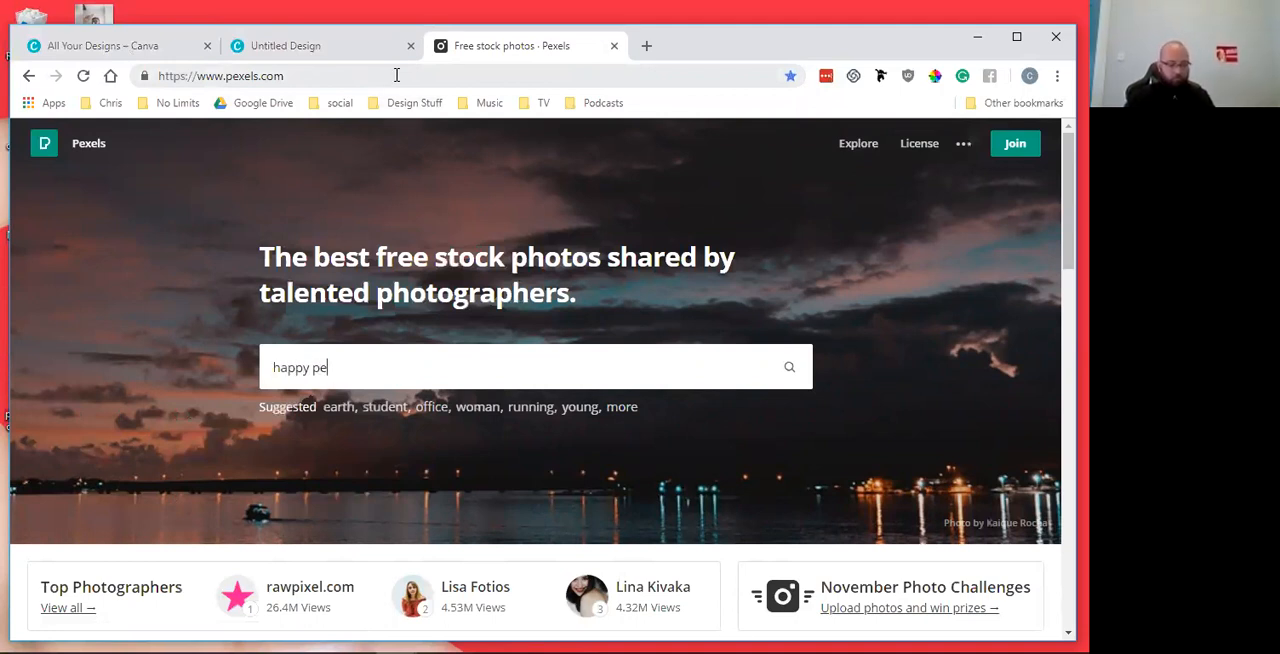
{"action": "key", "text": "Return"}
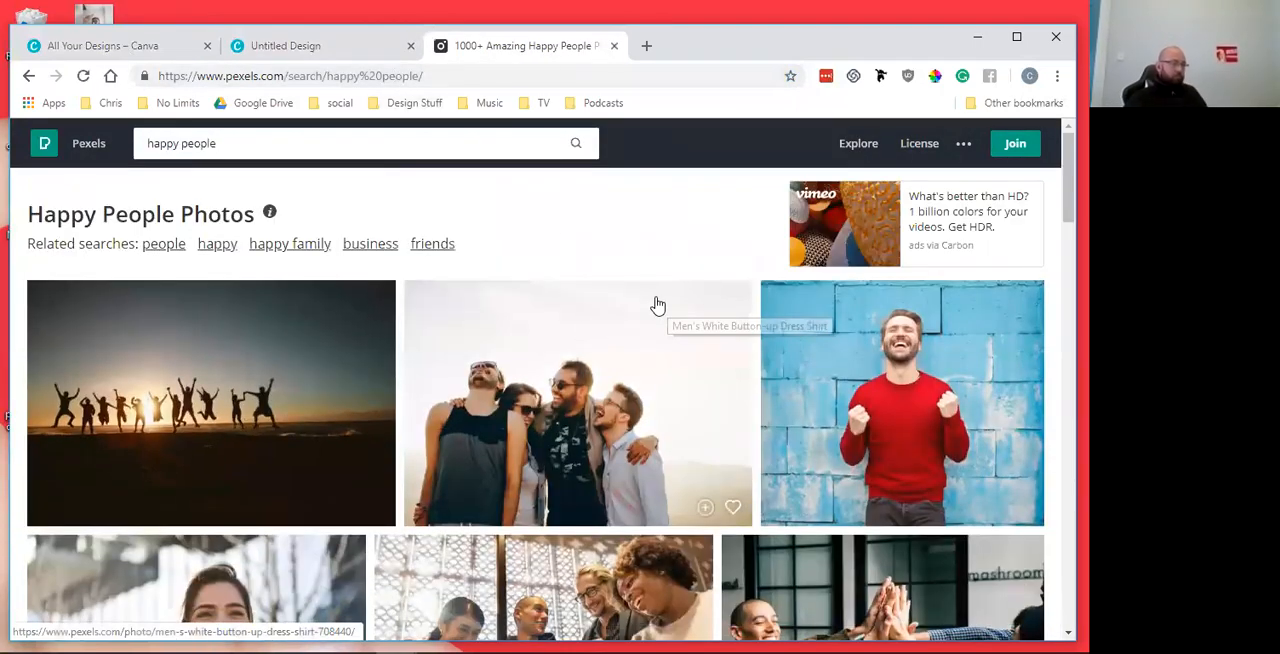
Look through the happy people photo results for an image that suits the design
{"action": "scroll", "coordinate": [655, 303], "scroll_direction": "down", "scroll_amount": 3}
{"action": "scroll", "coordinate": [655, 303], "scroll_direction": "down", "scroll_amount": 10}
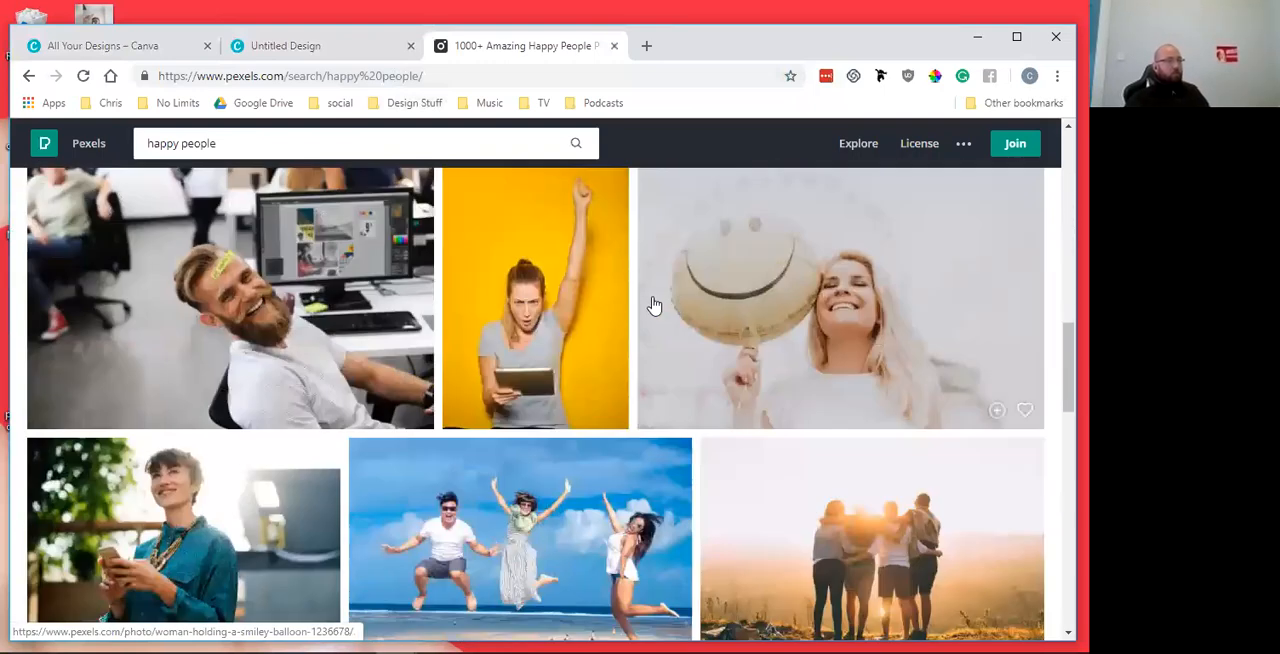
{"action": "scroll", "coordinate": [653, 305], "scroll_direction": "up", "scroll_amount": 1}
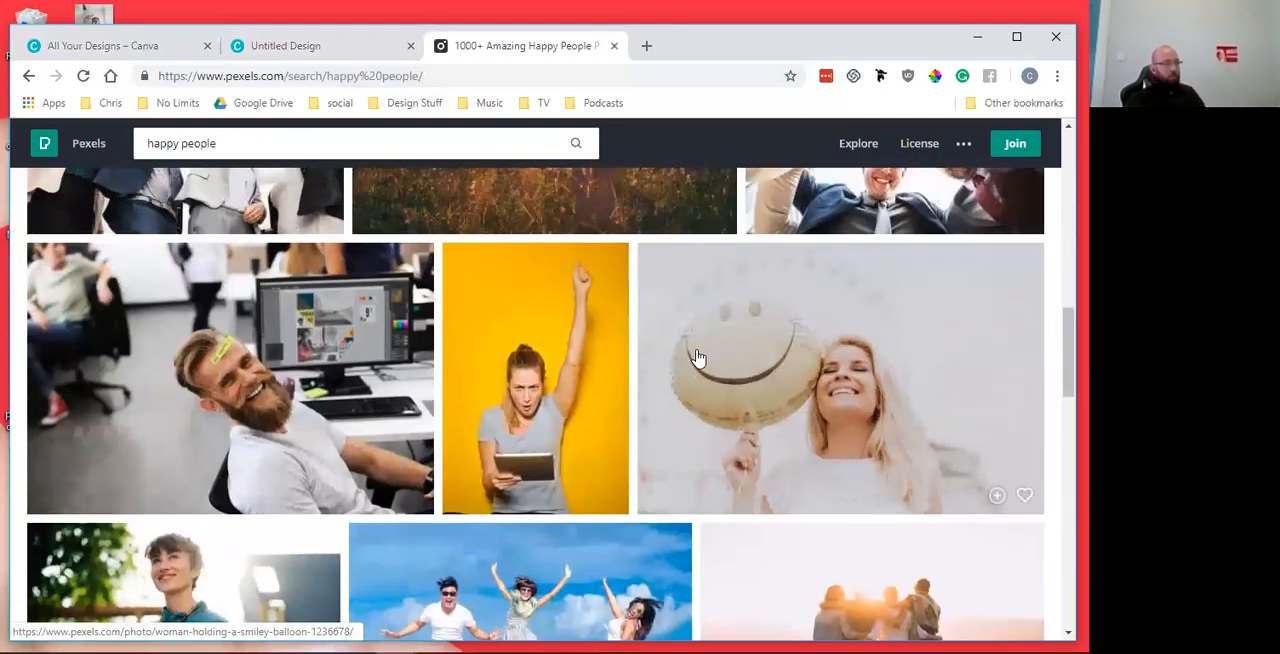
{"action": "scroll", "coordinate": [694, 357], "scroll_direction": "up", "scroll_amount": 5}
{"action": "scroll", "coordinate": [695, 355], "scroll_direction": "up", "scroll_amount": 5}
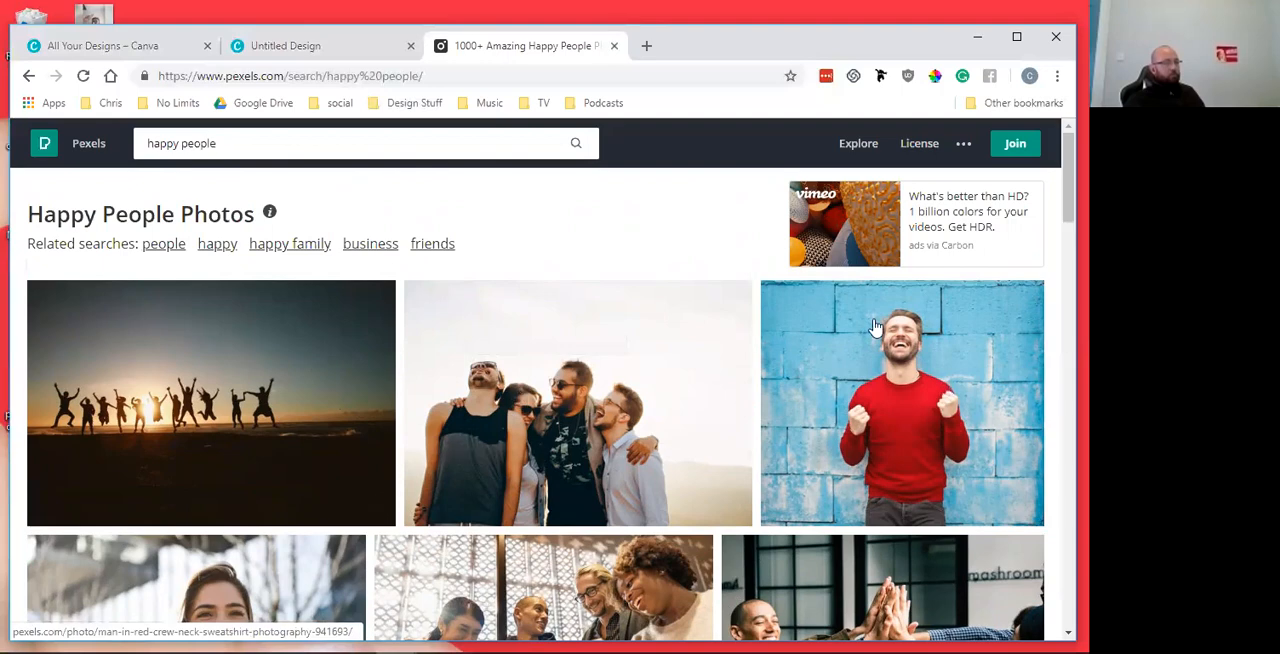
{"action": "scroll", "coordinate": [677, 380], "scroll_direction": "down", "scroll_amount": 3}
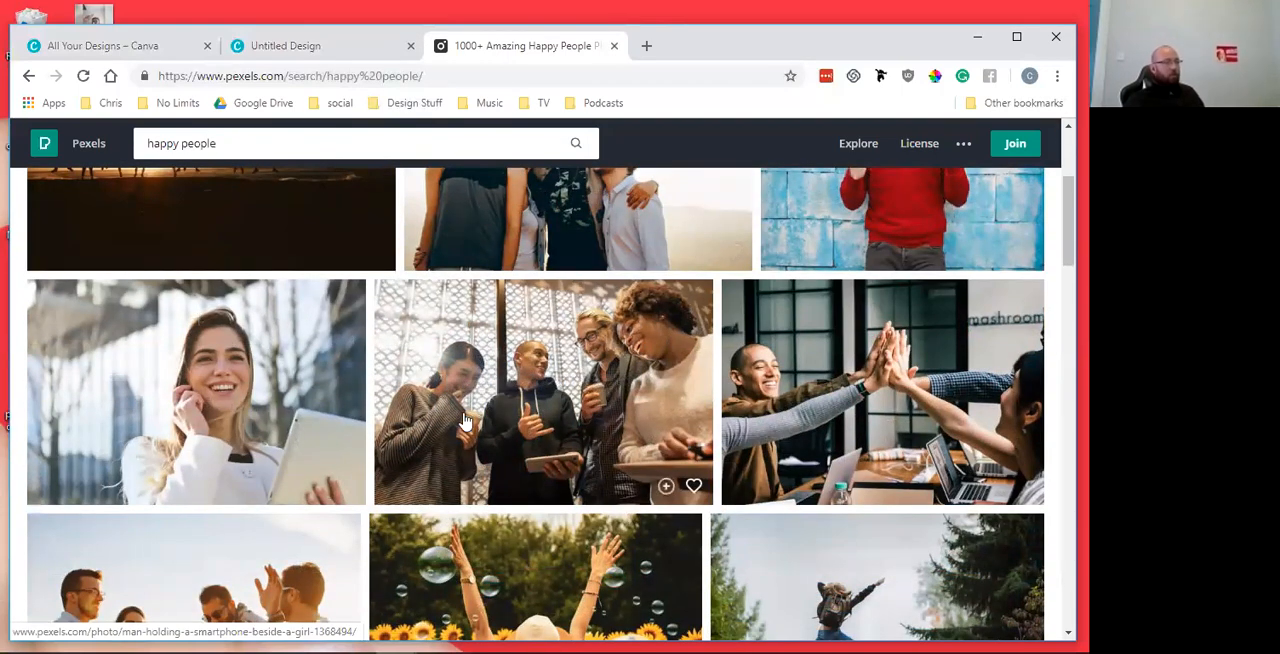
{"action": "scroll", "coordinate": [614, 363], "scroll_direction": "up", "scroll_amount": 3}
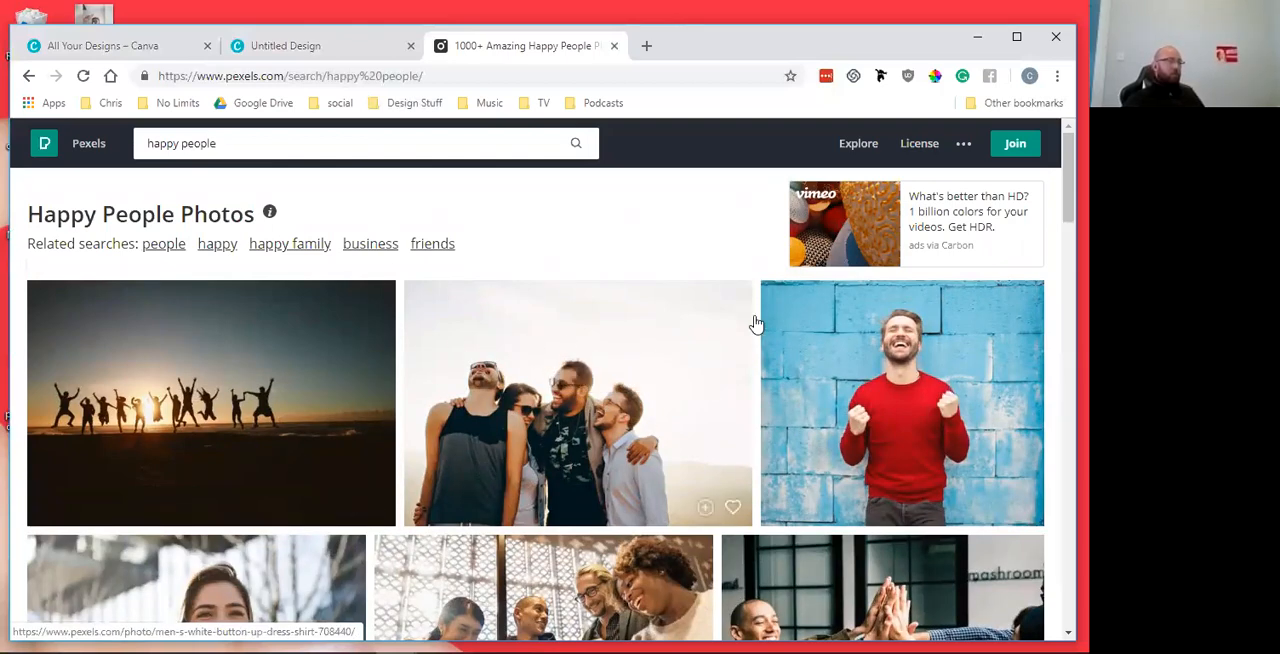
{"action": "scroll", "coordinate": [720, 386], "scroll_direction": "down", "scroll_amount": 6}
{"action": "scroll", "coordinate": [722, 387], "scroll_direction": "down", "scroll_amount": 6}
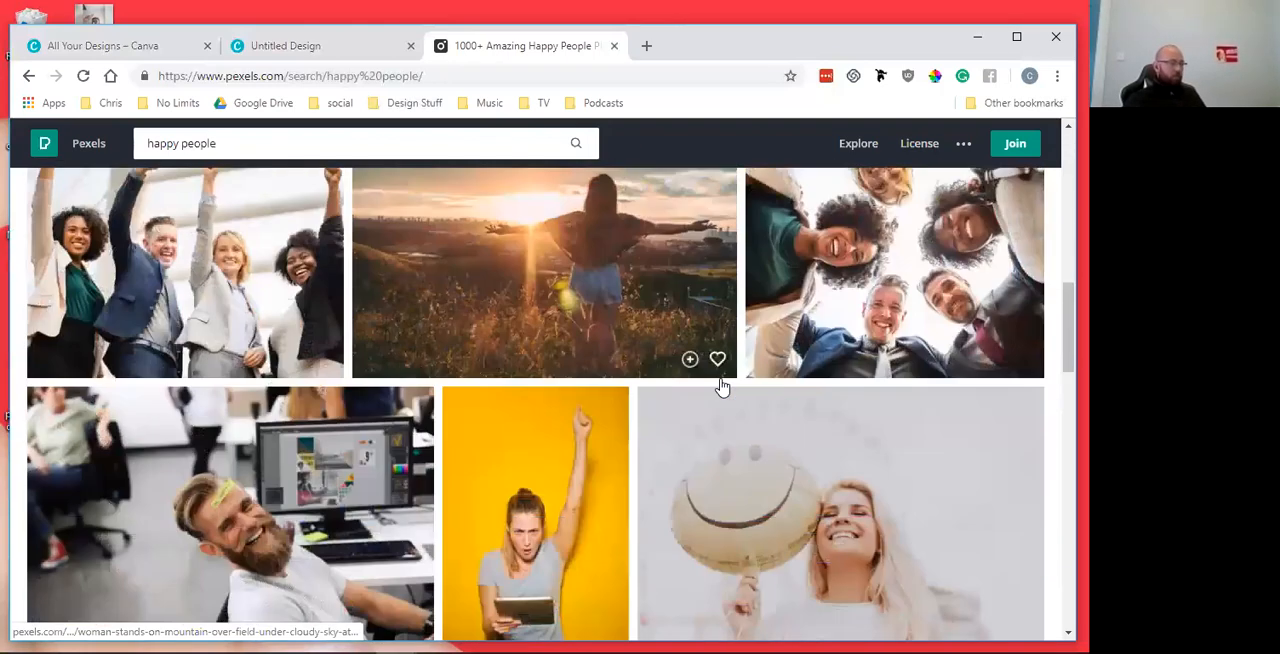
{"action": "scroll", "coordinate": [722, 387], "scroll_direction": "down", "scroll_amount": 8}
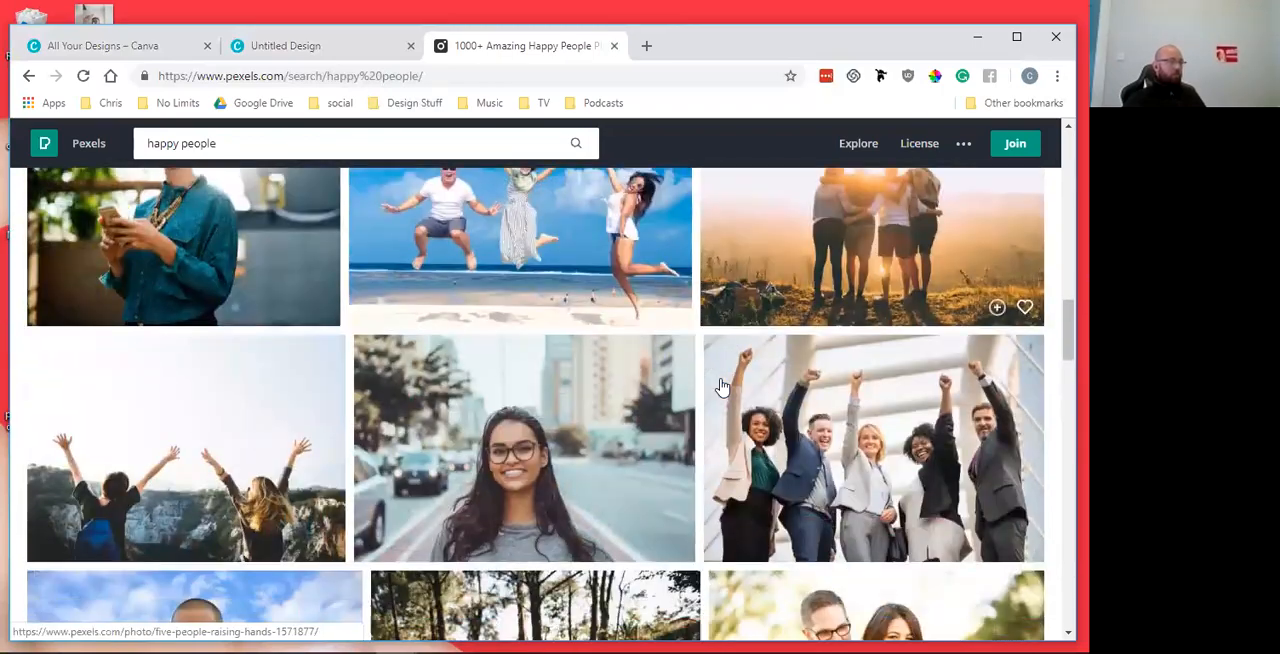
{"action": "scroll", "coordinate": [722, 387], "scroll_direction": "down", "scroll_amount": 6}
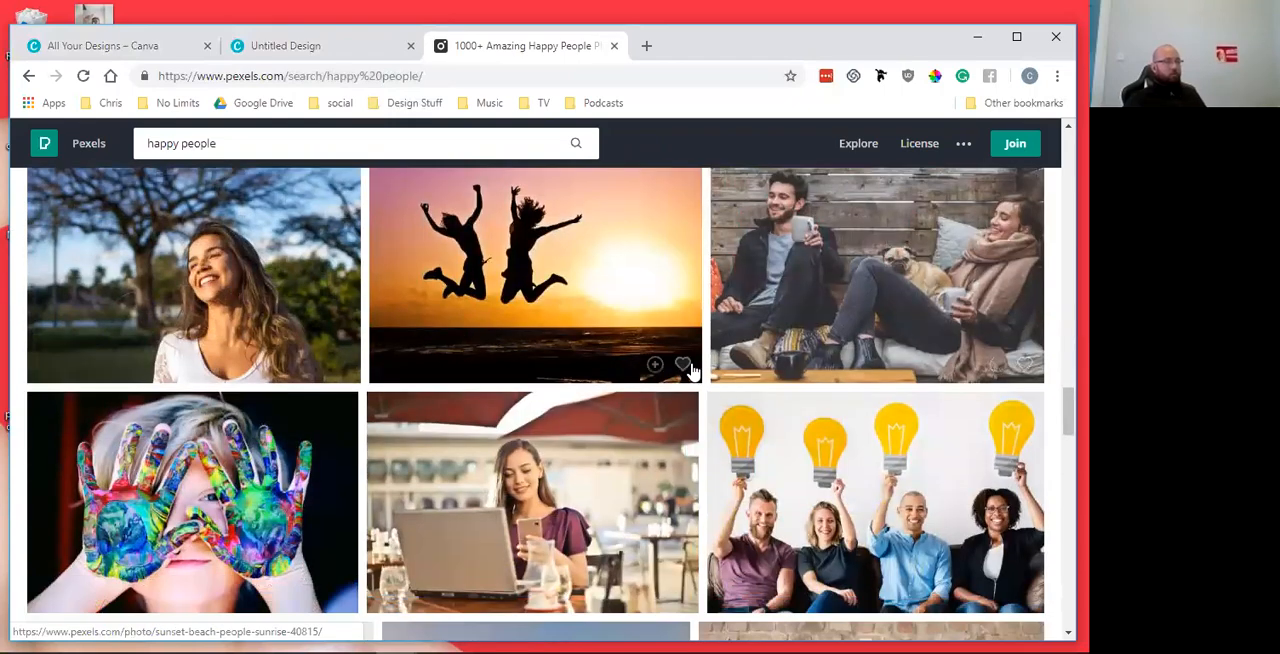
{"action": "scroll", "coordinate": [694, 375], "scroll_direction": "down", "scroll_amount": 5}
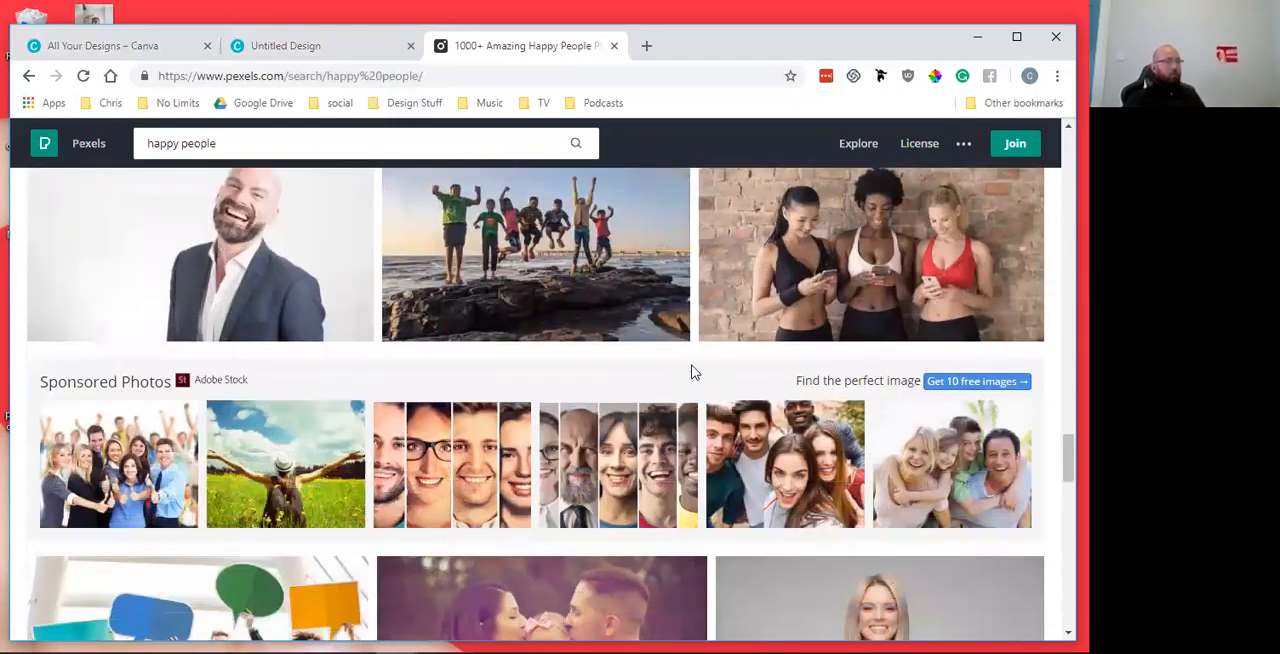
{"action": "scroll", "coordinate": [694, 372], "scroll_direction": "down", "scroll_amount": 3}
{"action": "scroll", "coordinate": [692, 372], "scroll_direction": "down", "scroll_amount": 6}
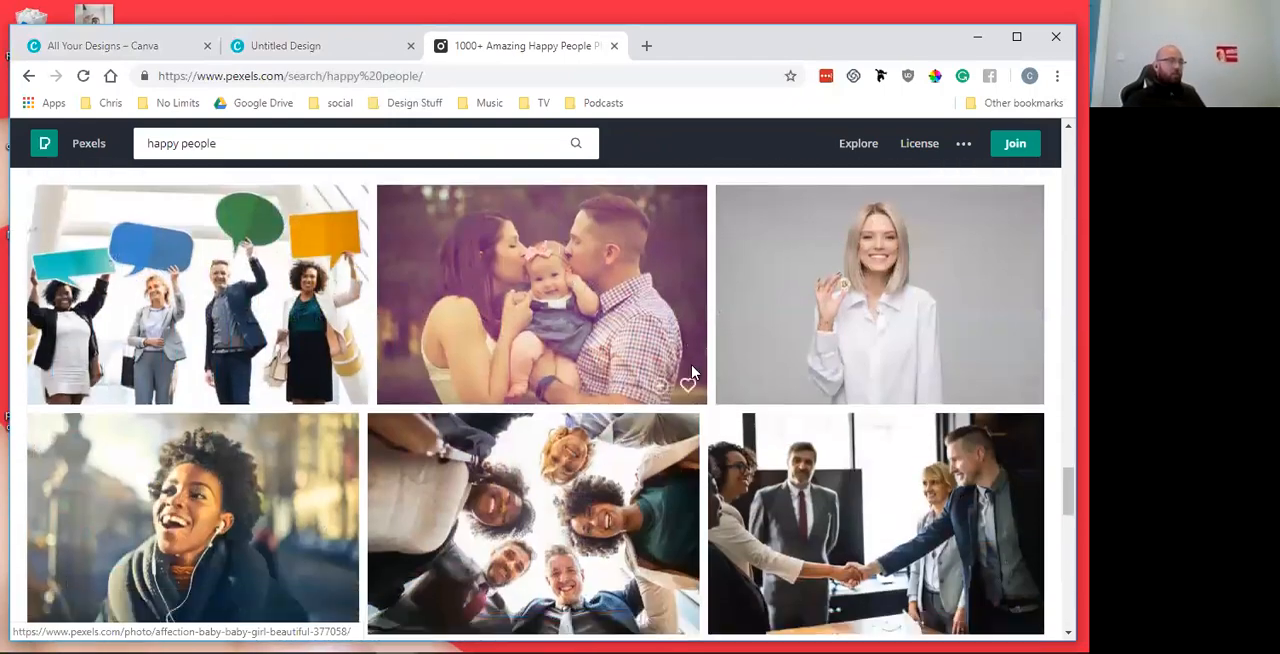
{"action": "scroll", "coordinate": [692, 372], "scroll_direction": "down", "scroll_amount": 5}
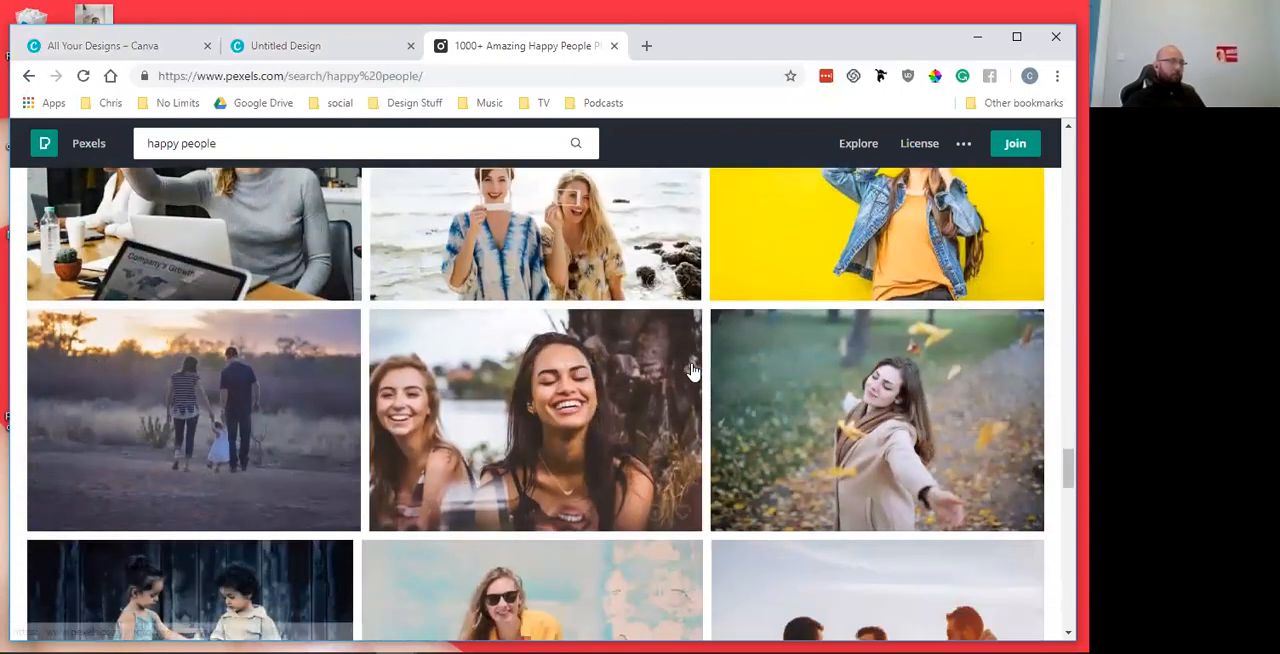
{"action": "scroll", "coordinate": [692, 371], "scroll_direction": "up", "scroll_amount": 4}
{"action": "scroll", "coordinate": [692, 370], "scroll_direction": "down", "scroll_amount": 4}
{"action": "scroll", "coordinate": [692, 370], "scroll_direction": "up", "scroll_amount": 12}
{"action": "scroll", "coordinate": [692, 370], "scroll_direction": "up", "scroll_amount": 8}
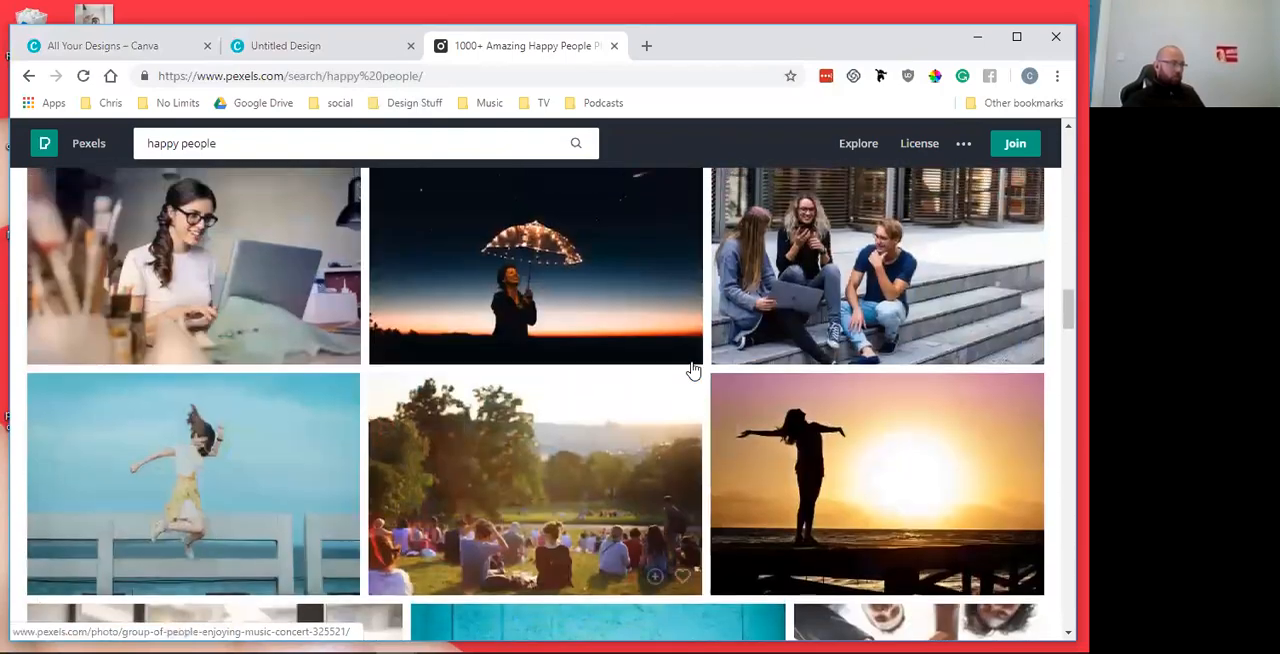
{"action": "scroll", "coordinate": [692, 370], "scroll_direction": "down", "scroll_amount": 1}
{"action": "scroll", "coordinate": [692, 370], "scroll_direction": "down", "scroll_amount": 10}
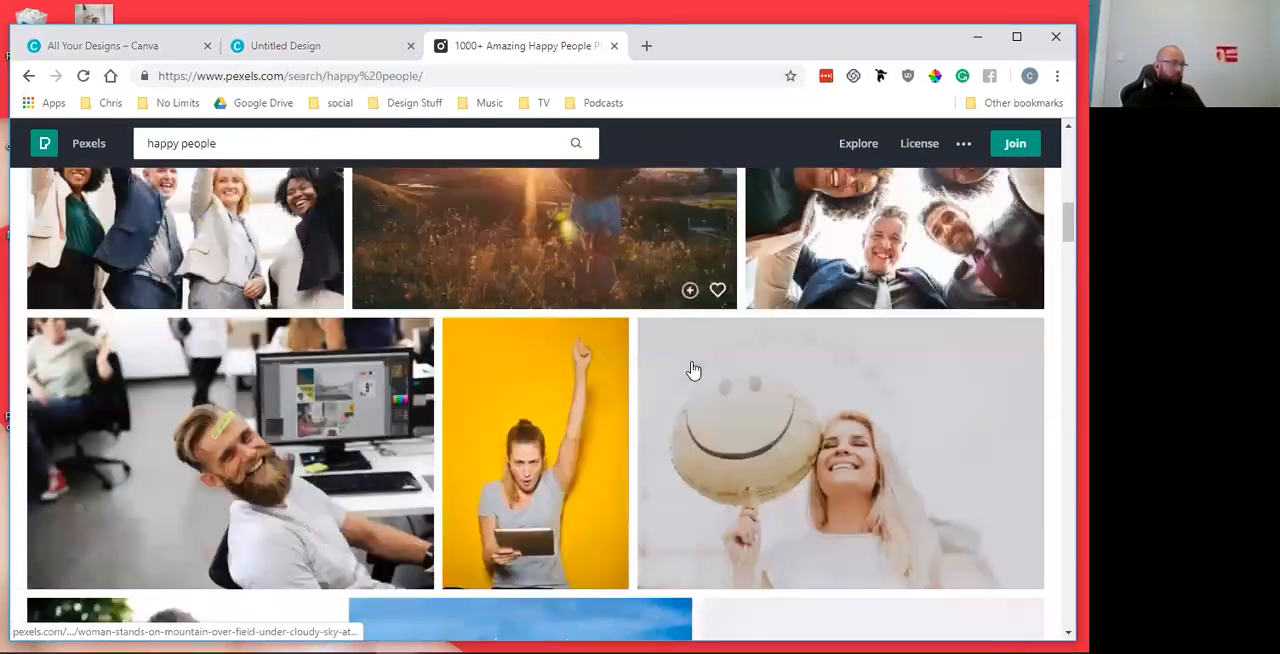
{"action": "scroll", "coordinate": [692, 370], "scroll_direction": "up", "scroll_amount": 8}
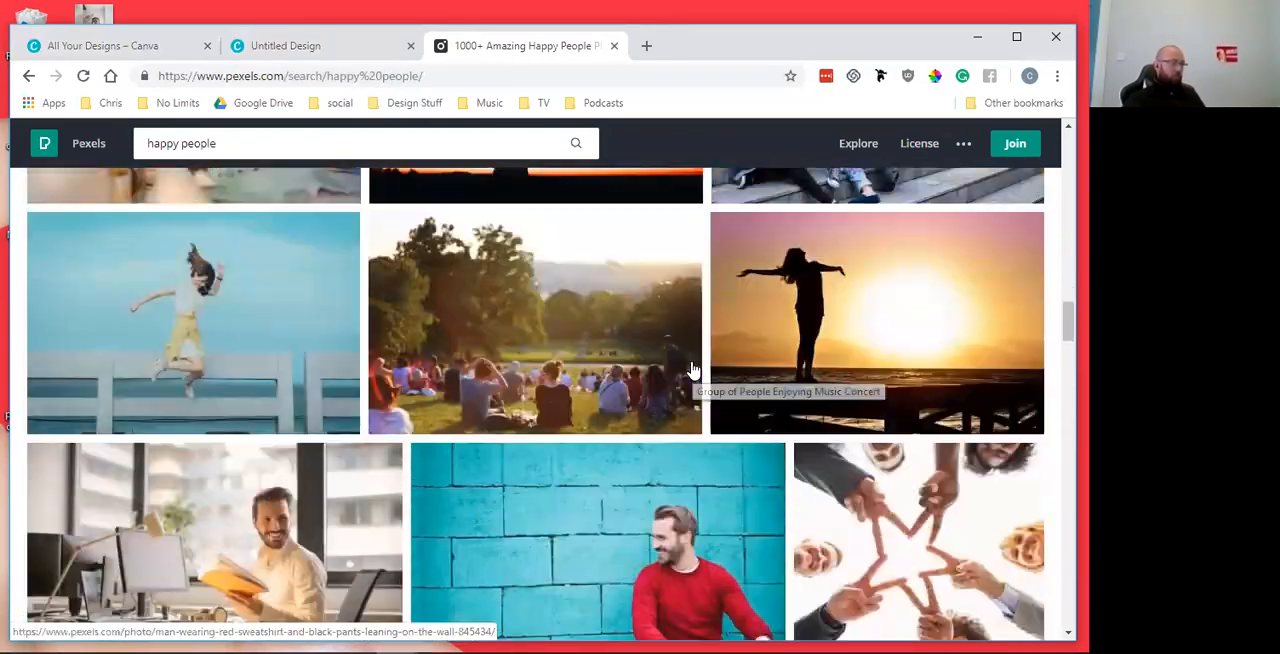
{"action": "scroll", "coordinate": [692, 370], "scroll_direction": "up", "scroll_amount": 2}
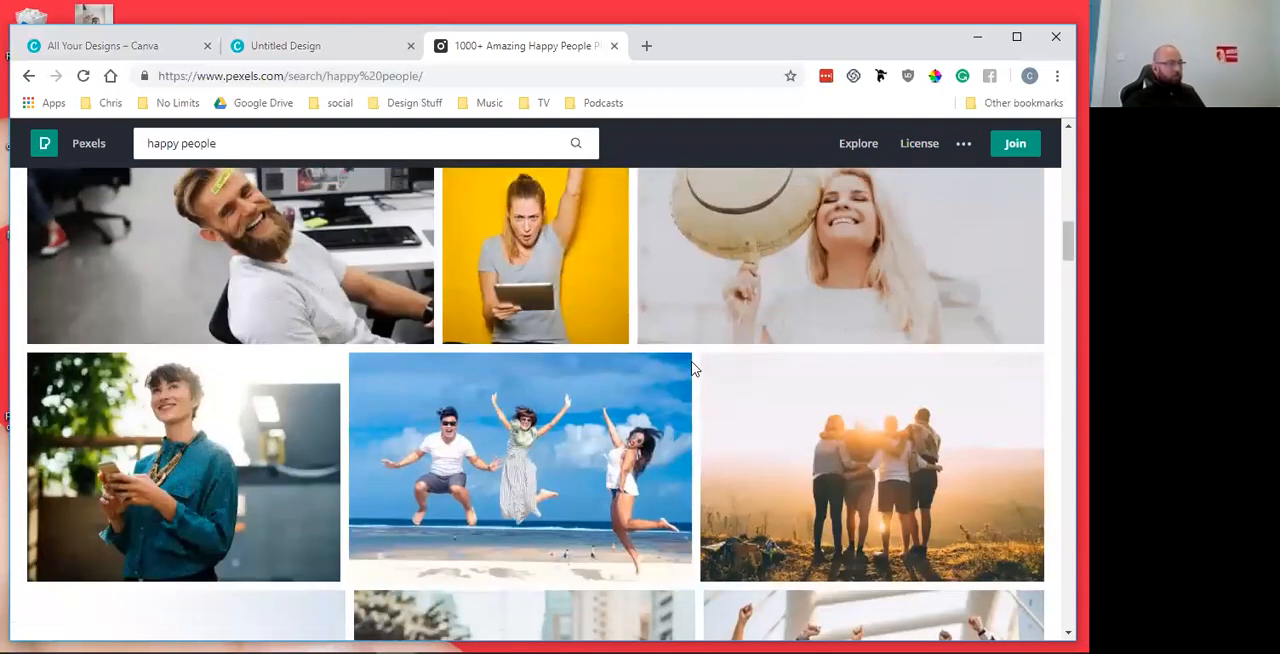
{"action": "scroll", "coordinate": [655, 408], "scroll_direction": "up", "scroll_amount": 5}
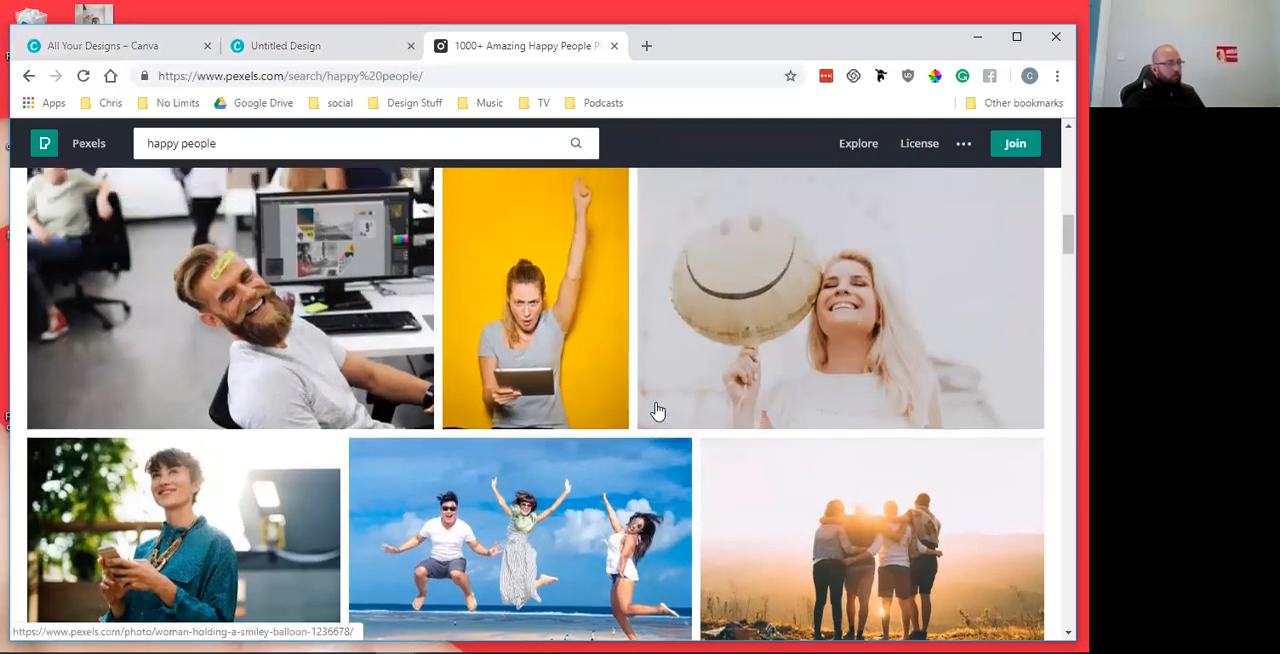
{"action": "scroll", "coordinate": [655, 410], "scroll_direction": "up", "scroll_amount": 10}
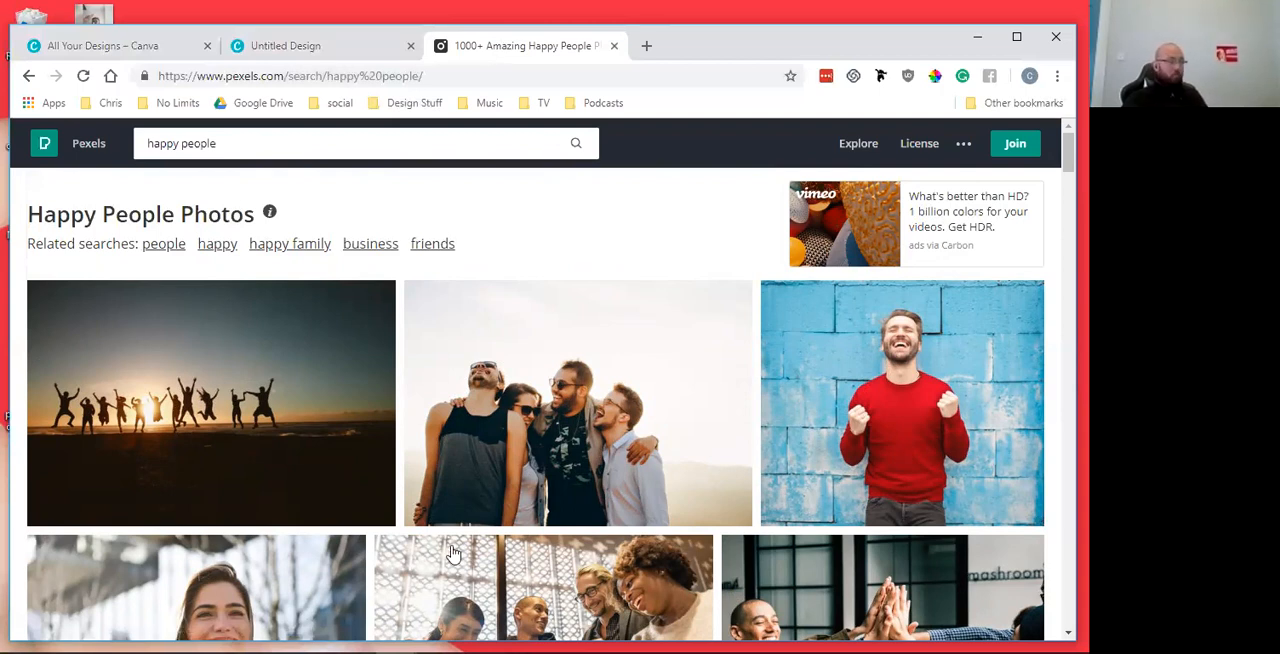
Download the free photo of four laughing friends standing arm in arm against a pale sky
{"action": "left_click", "coordinate": [546, 371]}
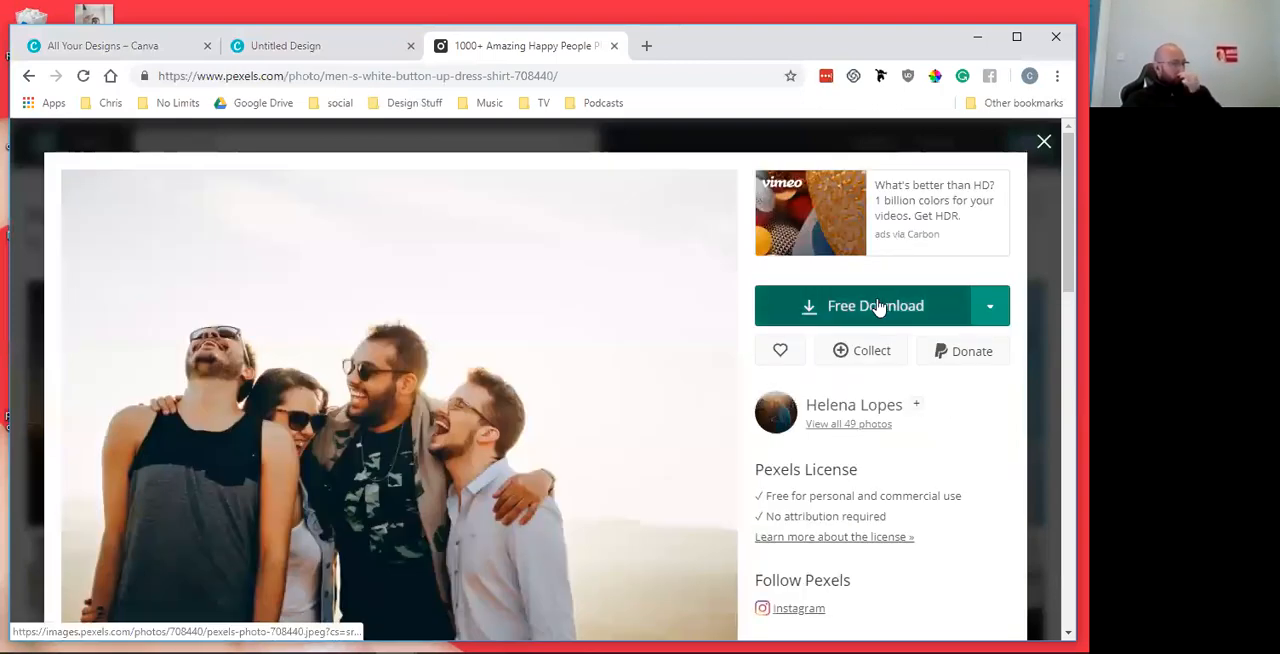
{"action": "left_click", "coordinate": [876, 306]}
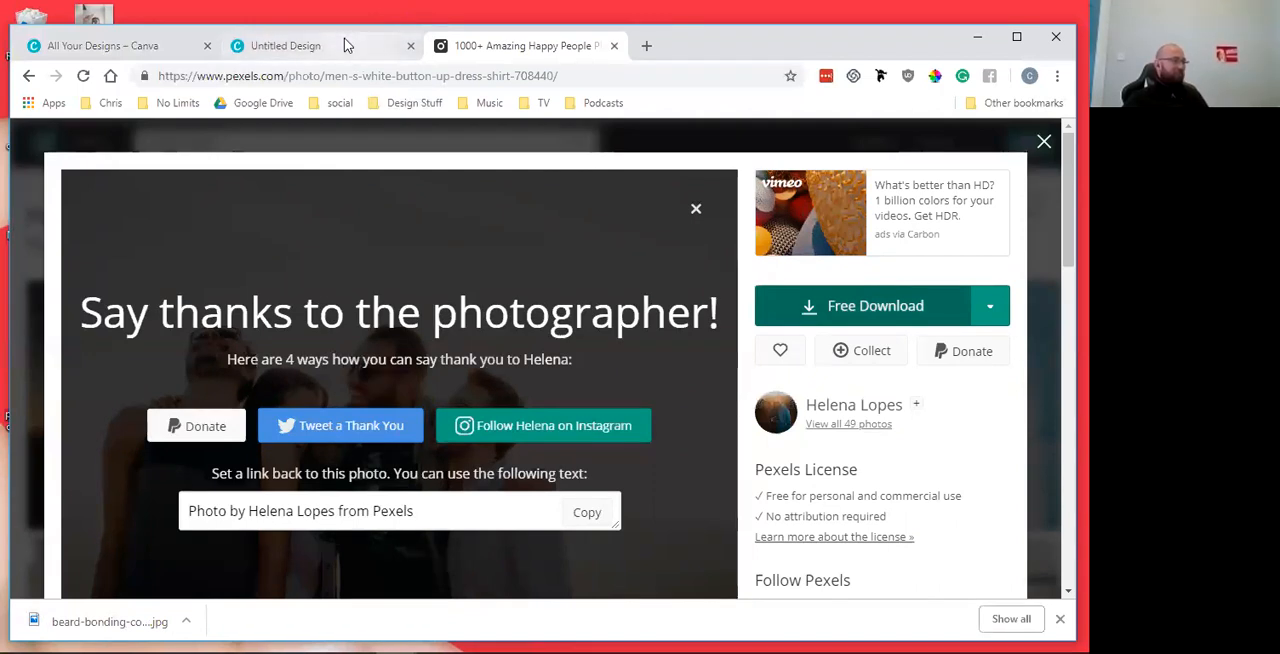
Switch back to the untitled Canva design and upload the downloaded photo of the four friends to its image uploads
{"action": "left_click", "coordinate": [313, 46]}
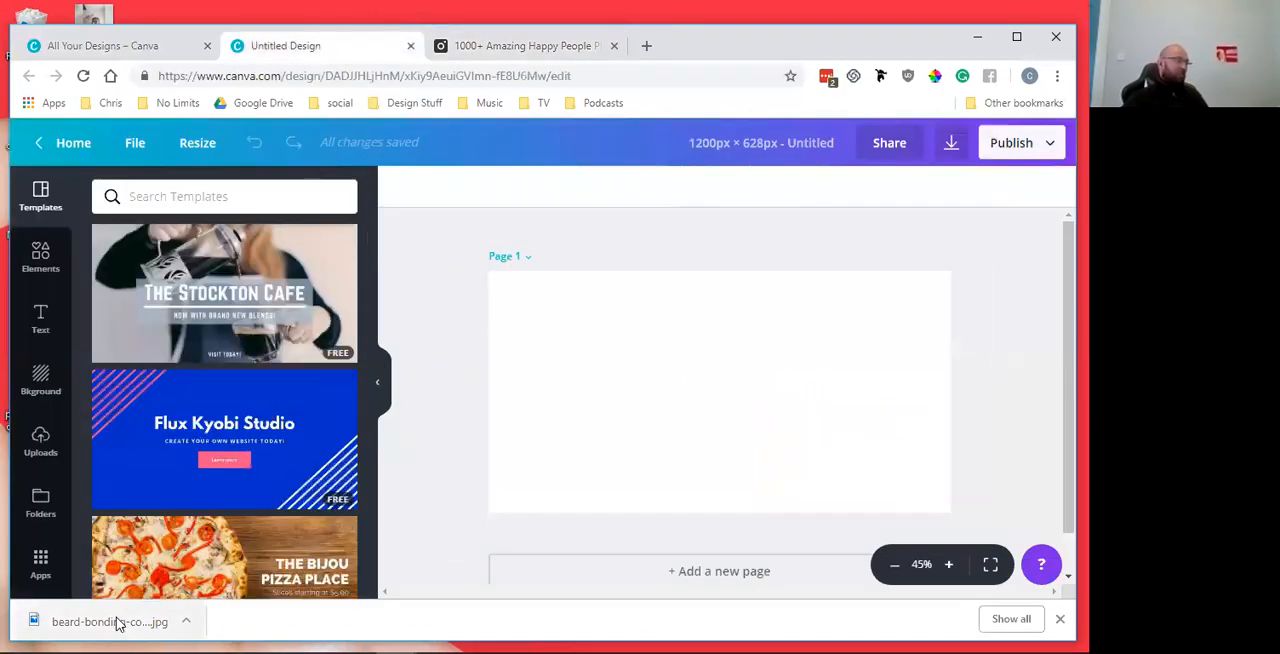
{"action": "left_click_drag", "start_coordinate": [108, 626], "coordinate": [783, 280]}
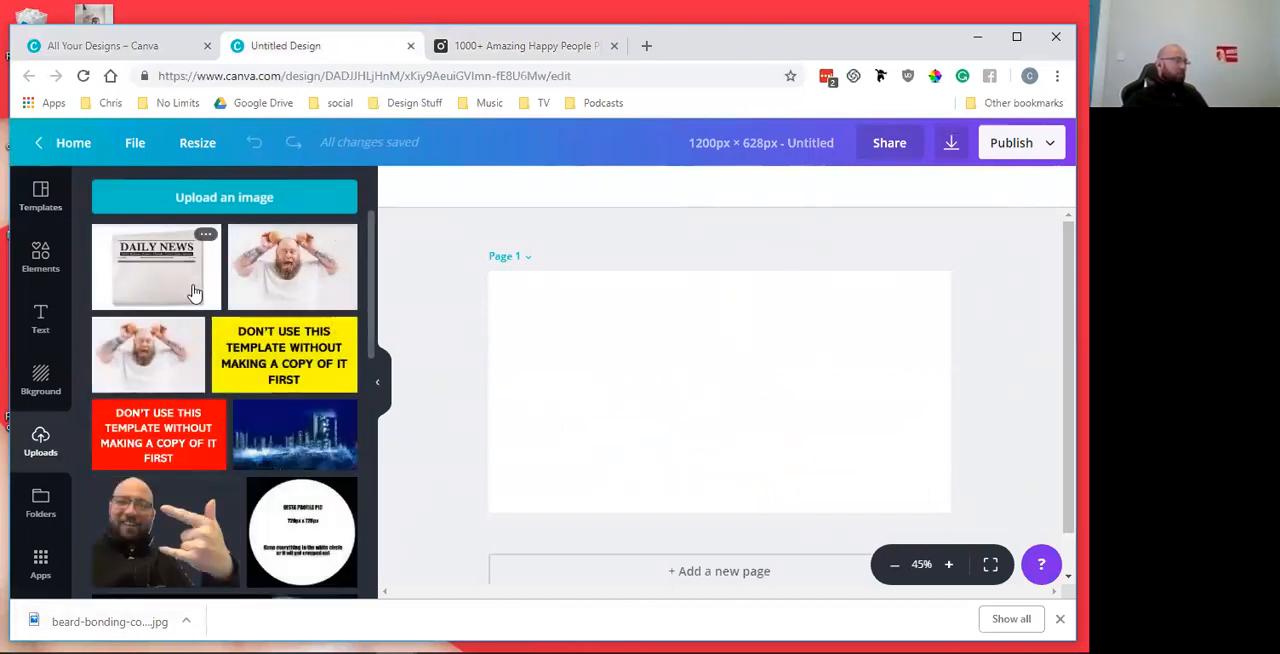
{"action": "scroll", "coordinate": [196, 292], "scroll_direction": "down", "scroll_amount": 7}
{"action": "scroll", "coordinate": [196, 292], "scroll_direction": "up", "scroll_amount": 8}
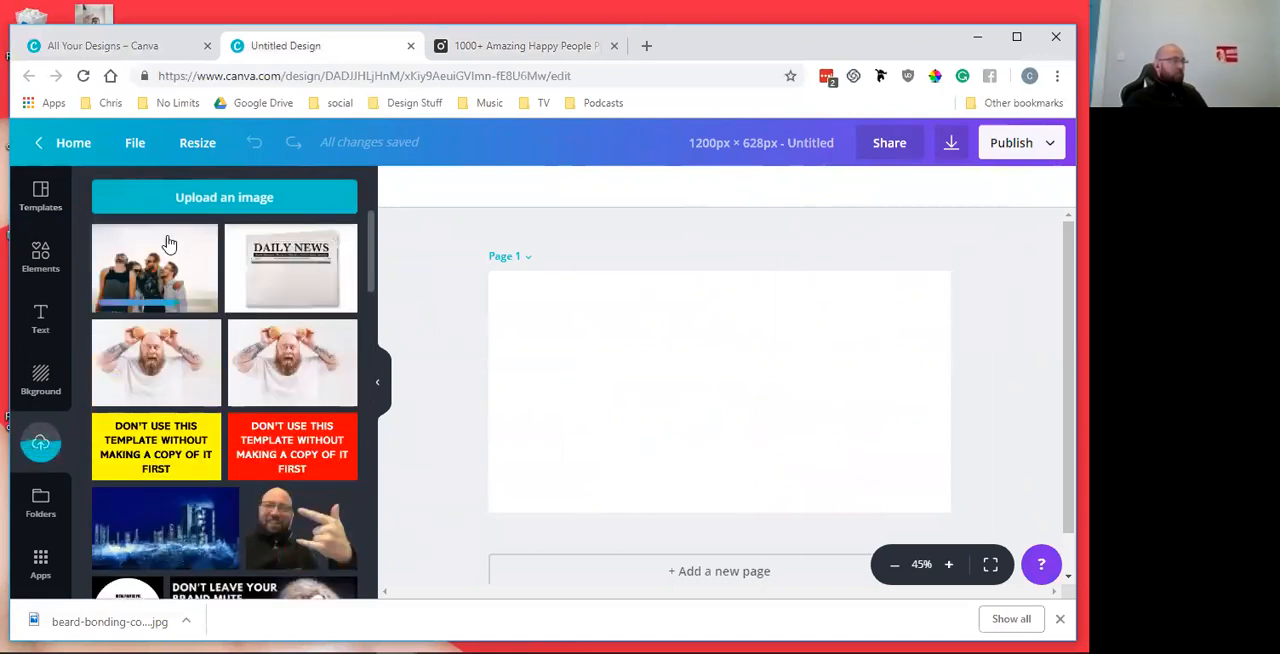
Place the uploaded photo of the four friends on the page and enlarge it to about 1,245 × 878 px so it covers the whole page
{"action": "left_click", "coordinate": [157, 263]}
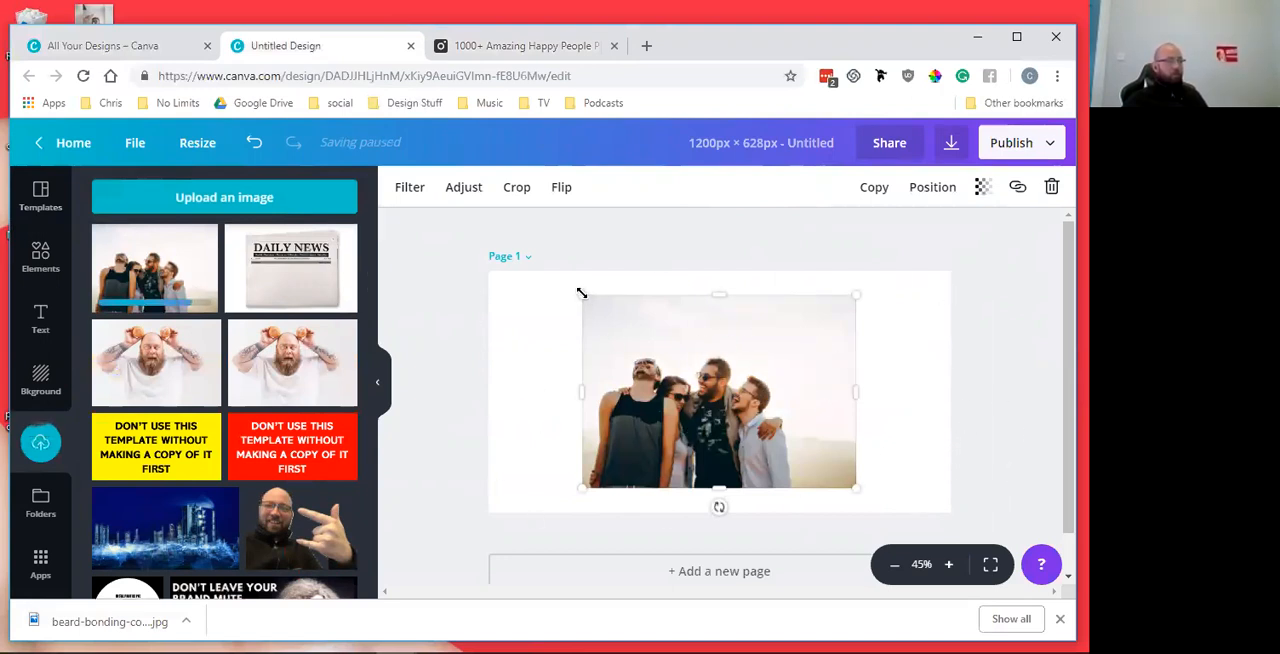
{"action": "left_click_drag", "start_coordinate": [581, 293], "coordinate": [488, 226]}
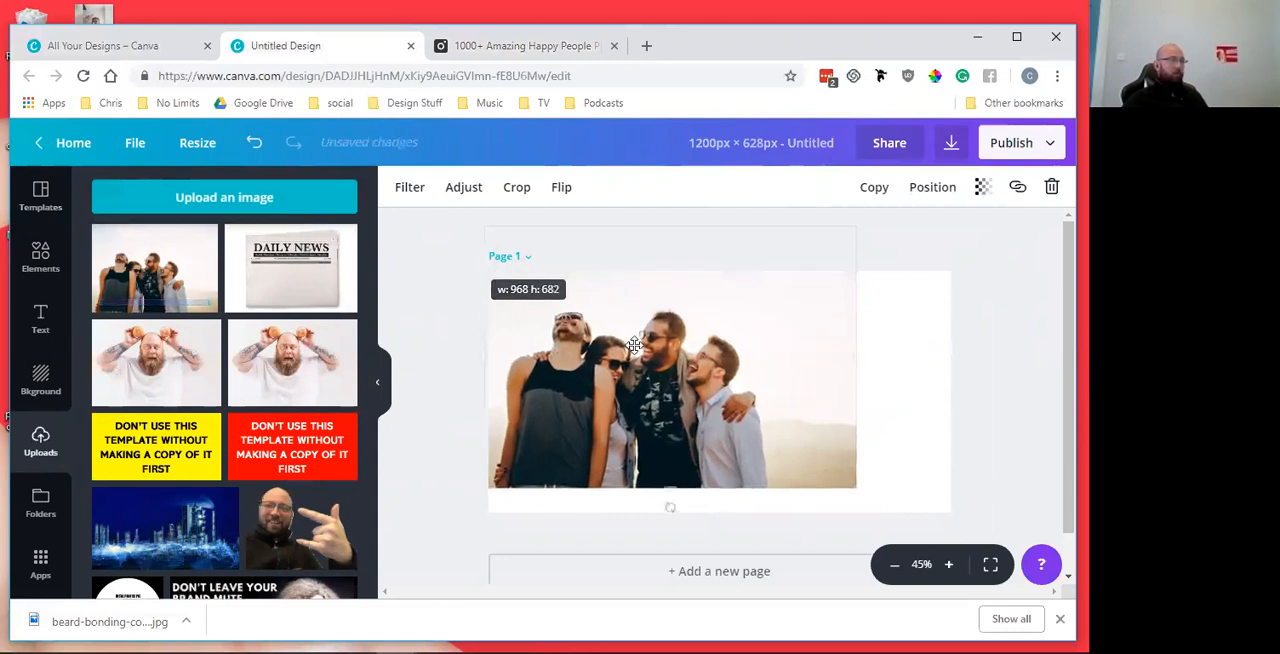
{"action": "left_click_drag", "start_coordinate": [851, 486], "coordinate": [990, 522]}
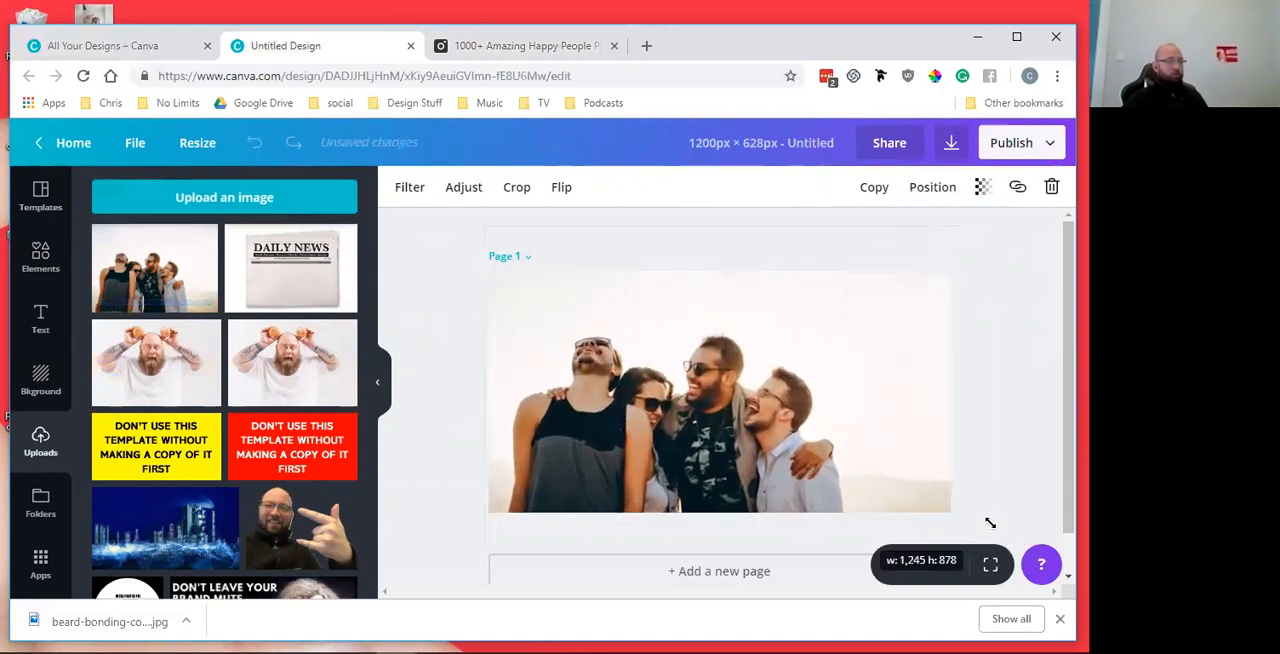
{"action": "left_click", "coordinate": [1006, 351]}
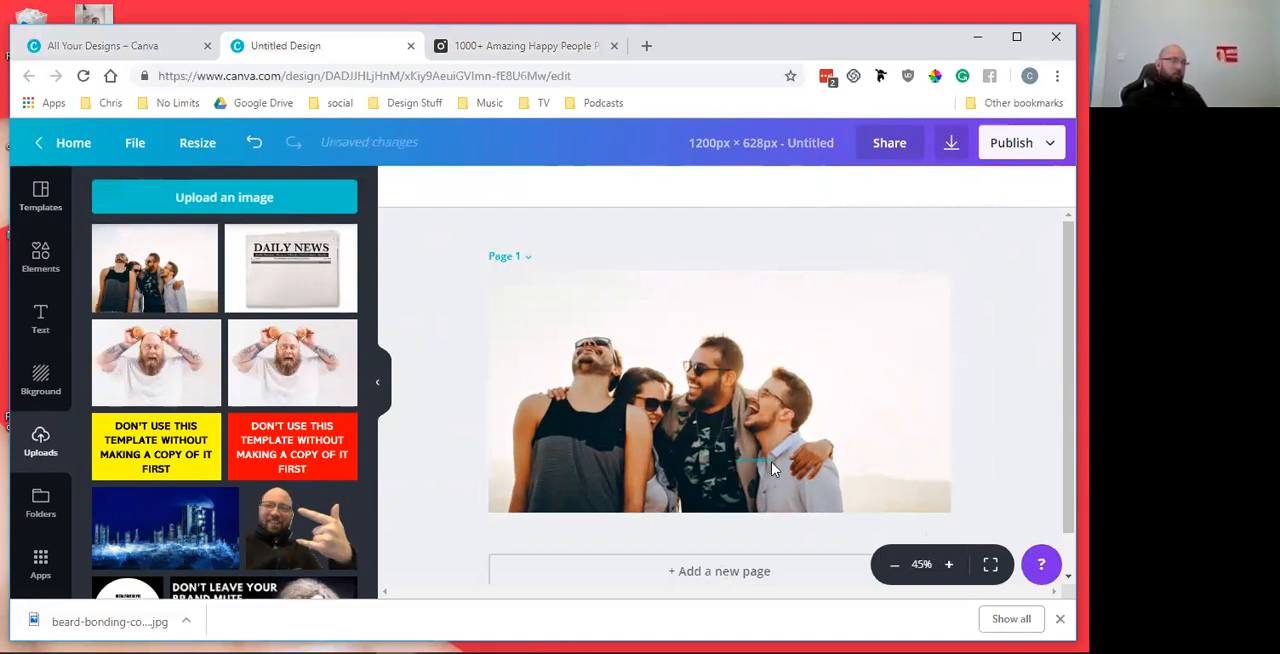
{"action": "left_click", "coordinate": [752, 430]}
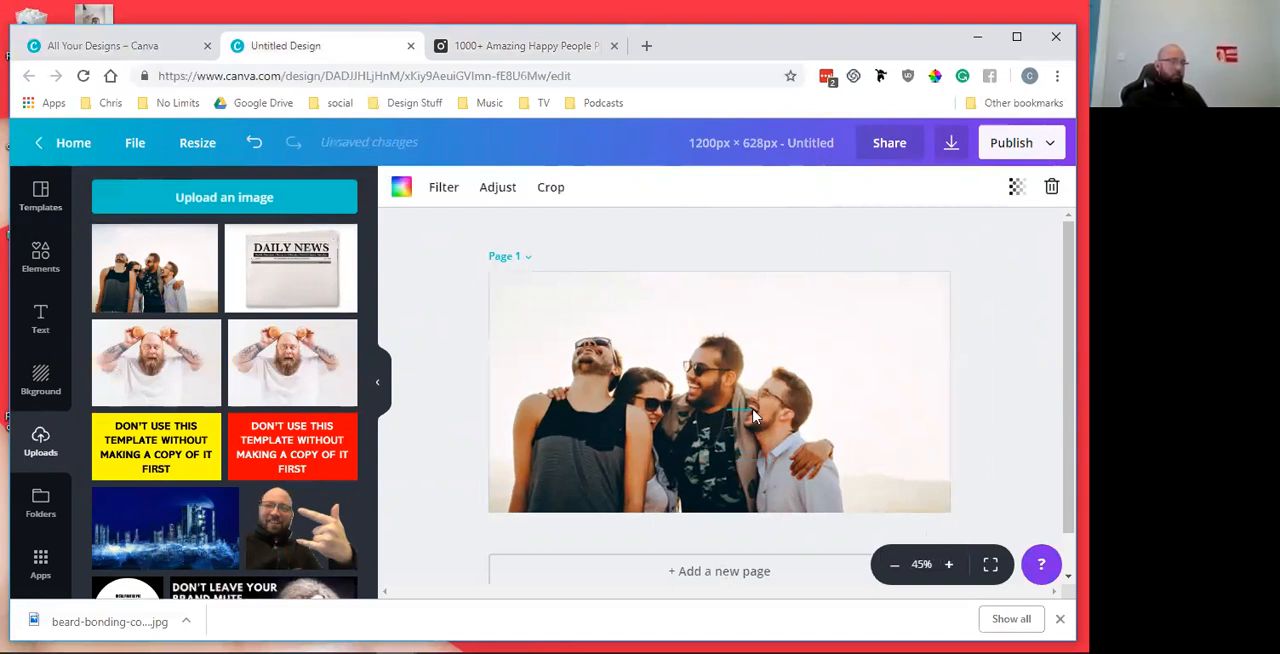
{"action": "key", "text": "Escape"}
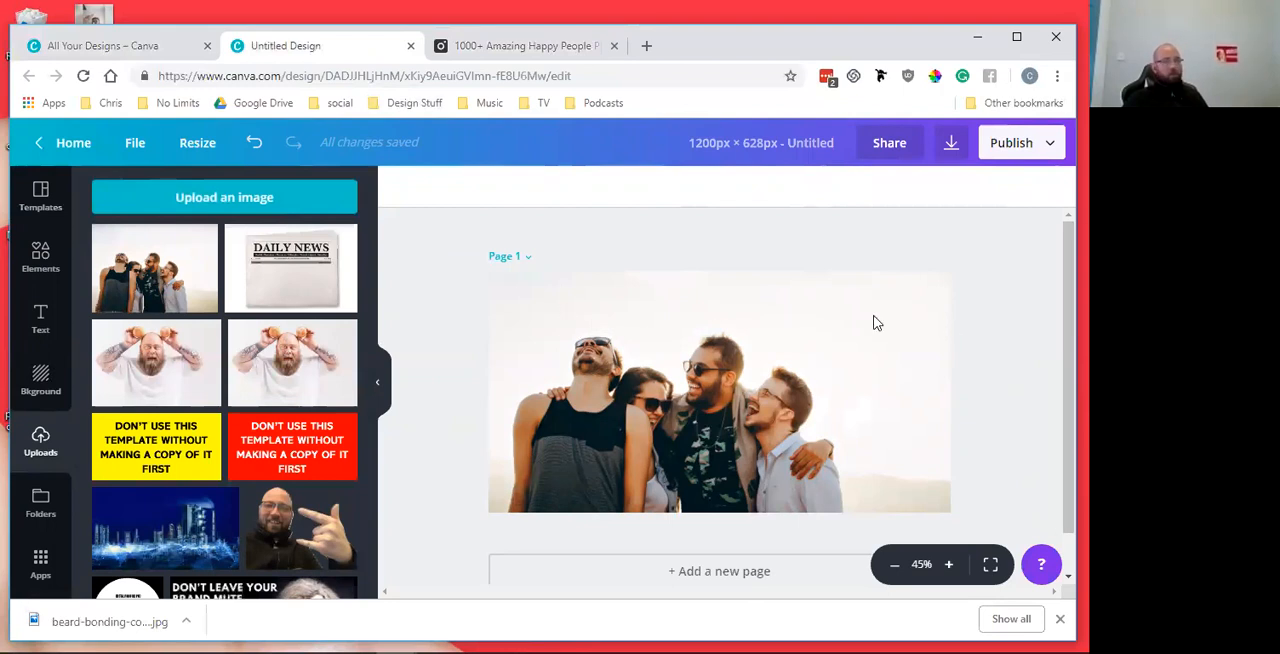
Add a plain solid square from the Shapes elements to the page
{"action": "left_click", "coordinate": [42, 262]}
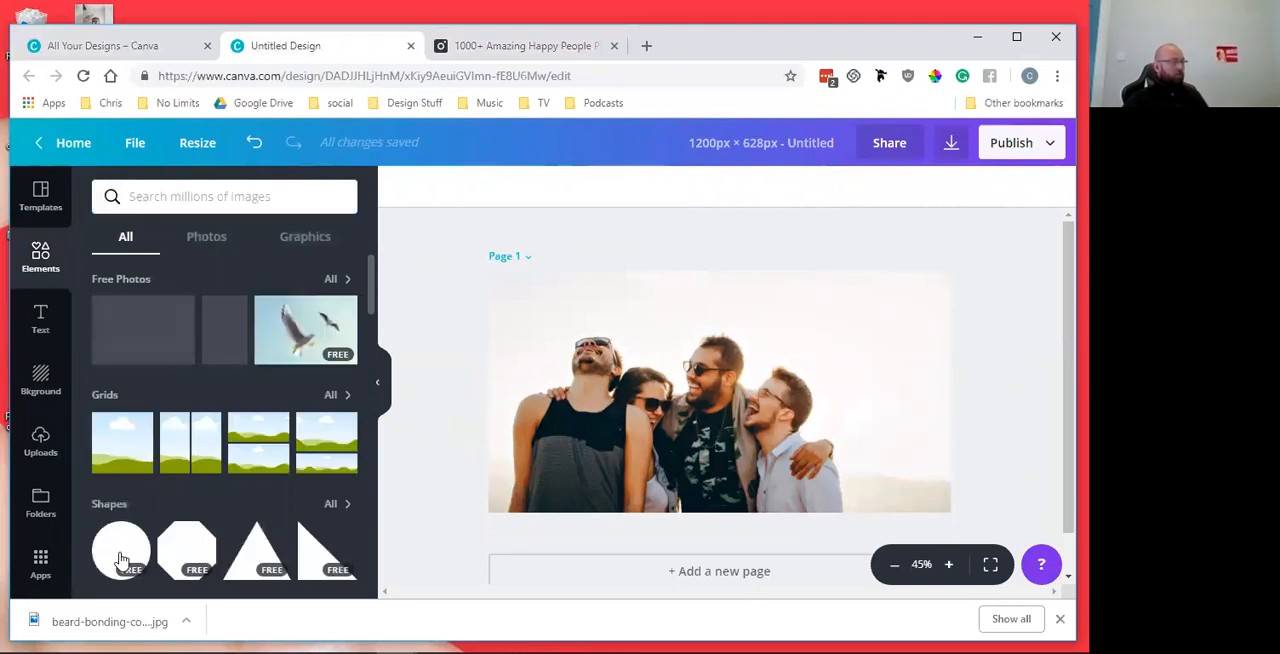
{"action": "scroll", "coordinate": [330, 507], "scroll_direction": "down", "scroll_amount": 1}
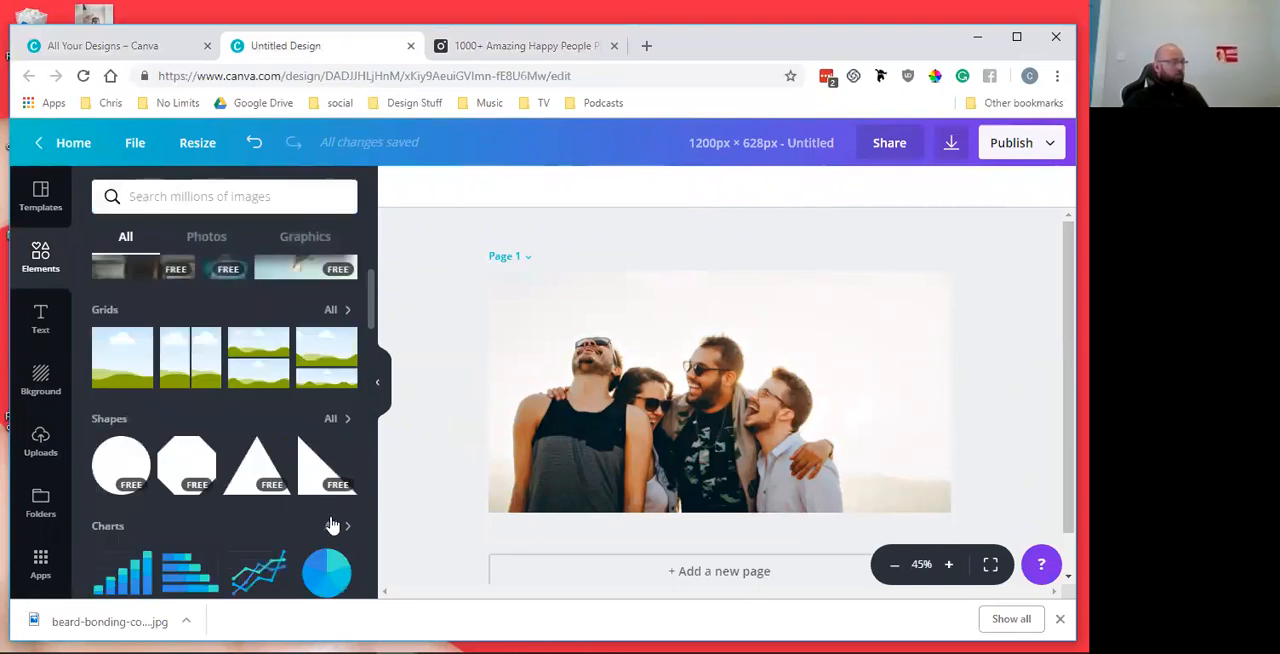
{"action": "left_click", "coordinate": [334, 421]}
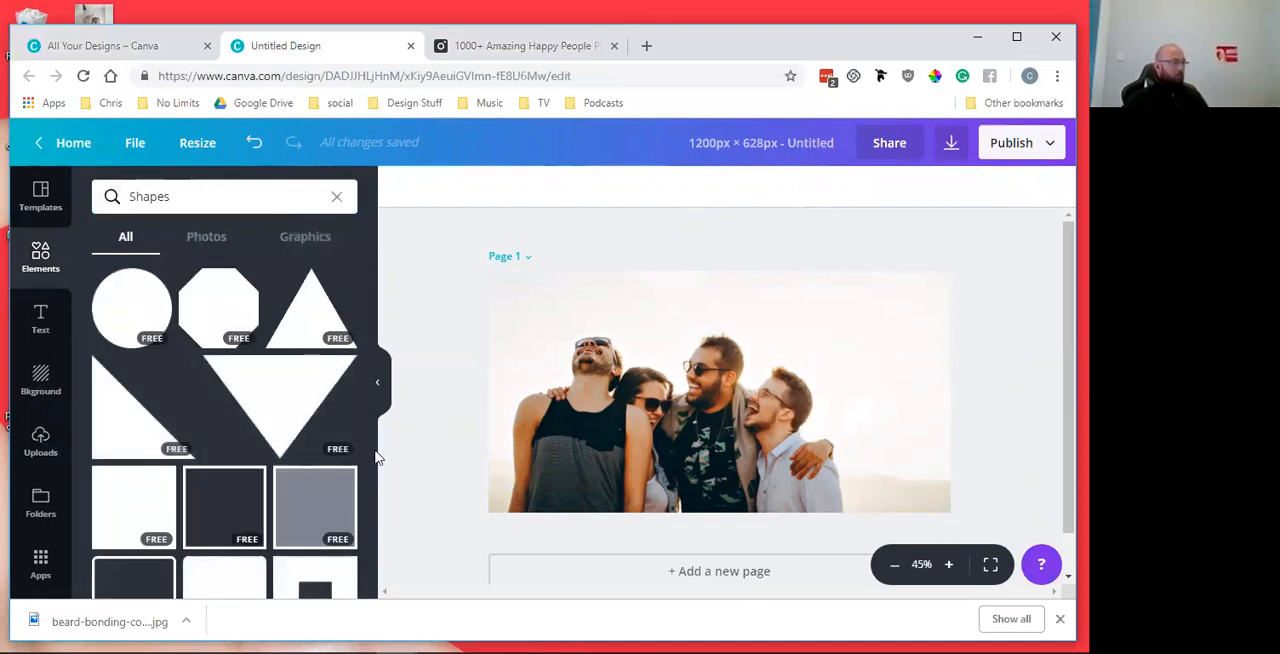
{"action": "scroll", "coordinate": [251, 423], "scroll_direction": "down", "scroll_amount": 1}
{"action": "left_click", "coordinate": [130, 420]}
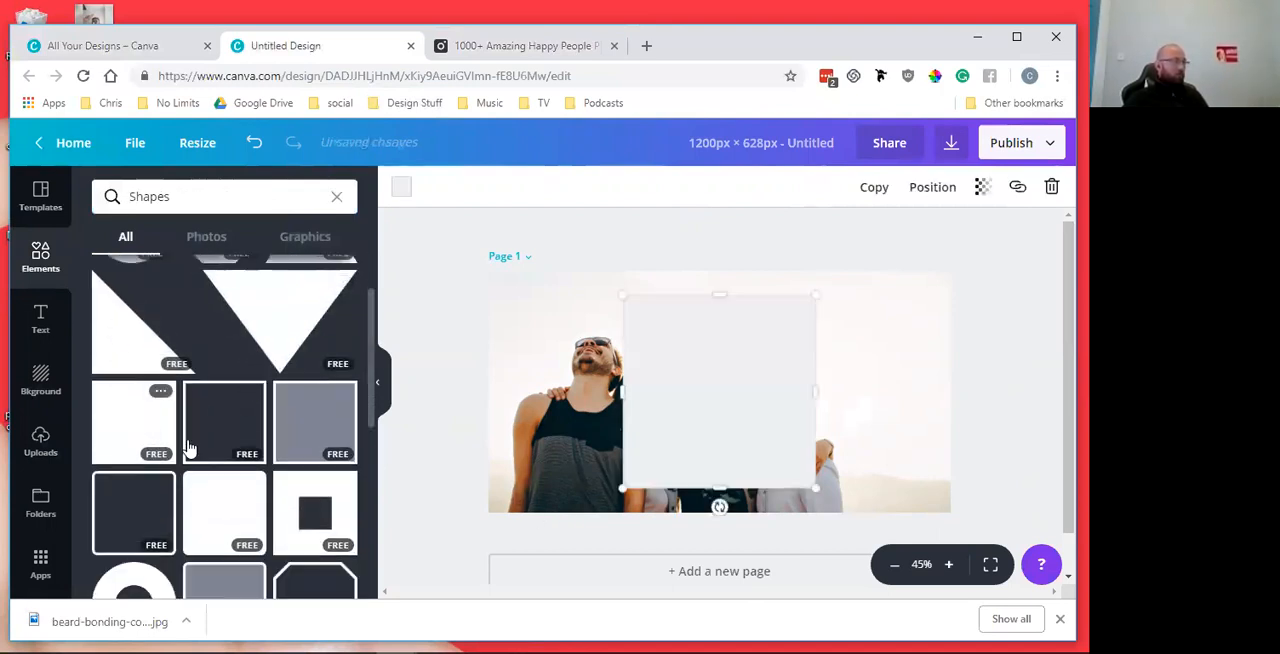
Reshape the square into a thin full-width banner along the page's upper edge and colour it the brand red
{"action": "left_click_drag", "start_coordinate": [609, 390], "coordinate": [486, 392]}
{"action": "left_click_drag", "start_coordinate": [818, 393], "coordinate": [953, 388]}
{"action": "left_click_drag", "start_coordinate": [721, 484], "coordinate": [720, 342]}
{"action": "left_click_drag", "start_coordinate": [786, 314], "coordinate": [786, 296]}
{"action": "left_click", "coordinate": [401, 187]}
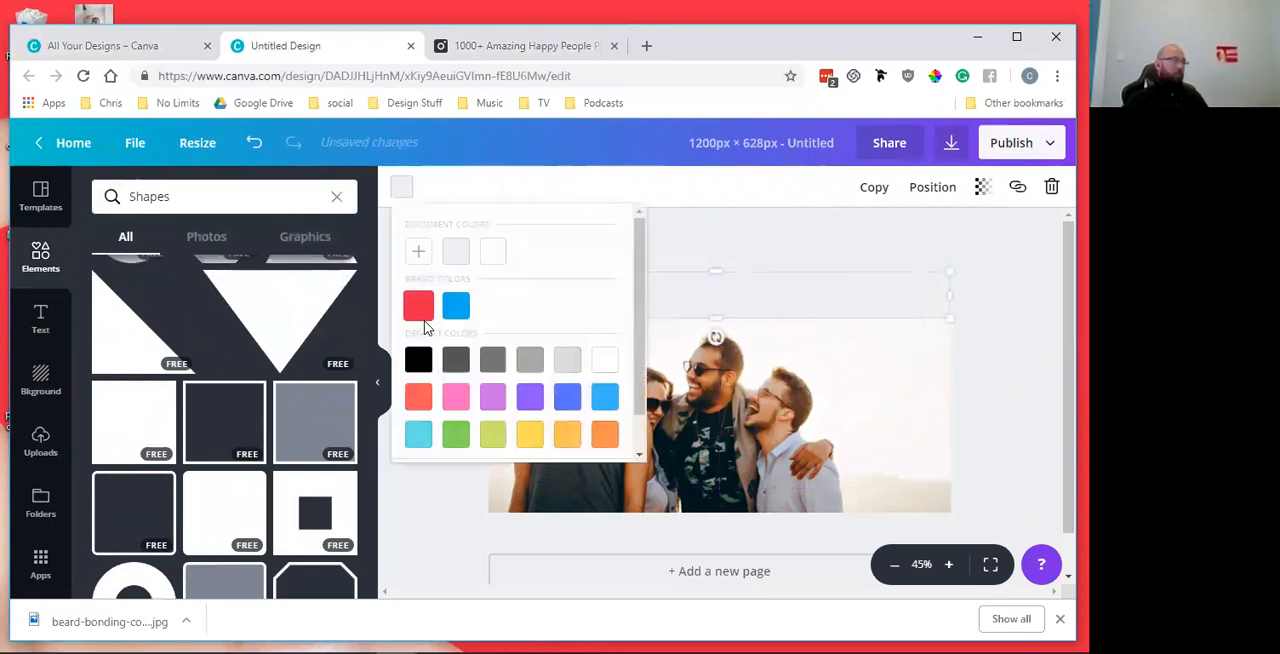
{"action": "left_click", "coordinate": [424, 324]}
{"action": "left_click", "coordinate": [829, 229]}
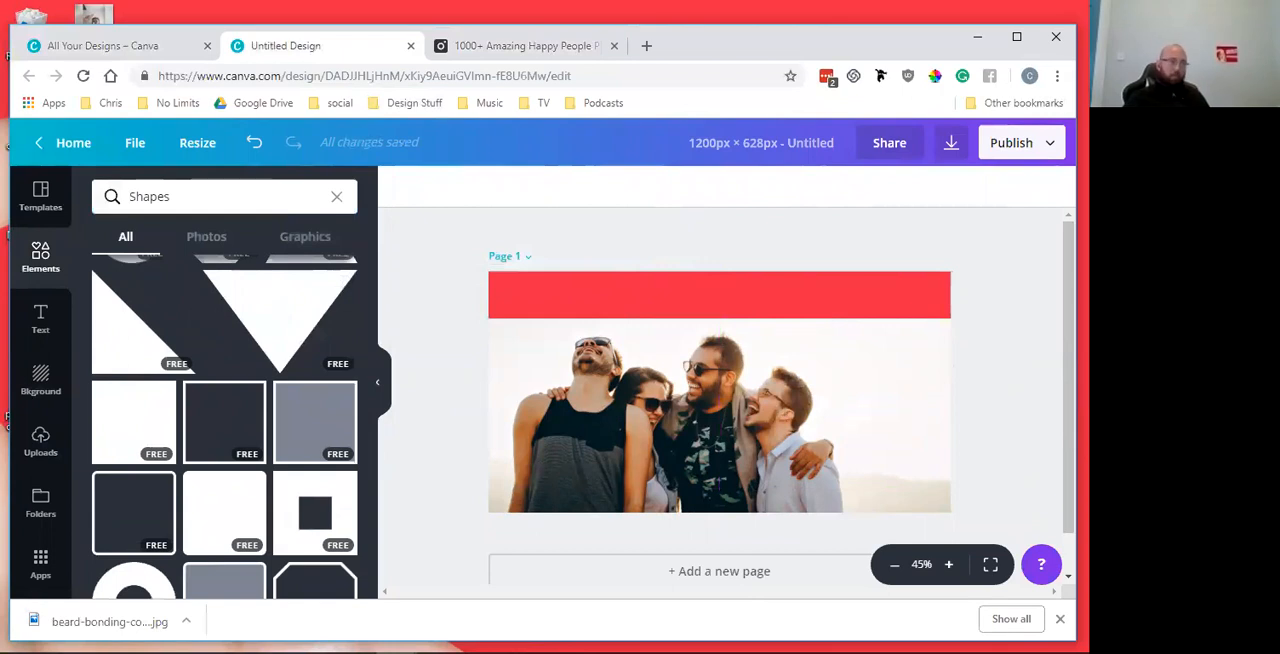
Add a new text box and move it onto the middle of the red banner
{"action": "left_click", "coordinate": [40, 318]}
{"action": "left_click", "coordinate": [228, 250]}
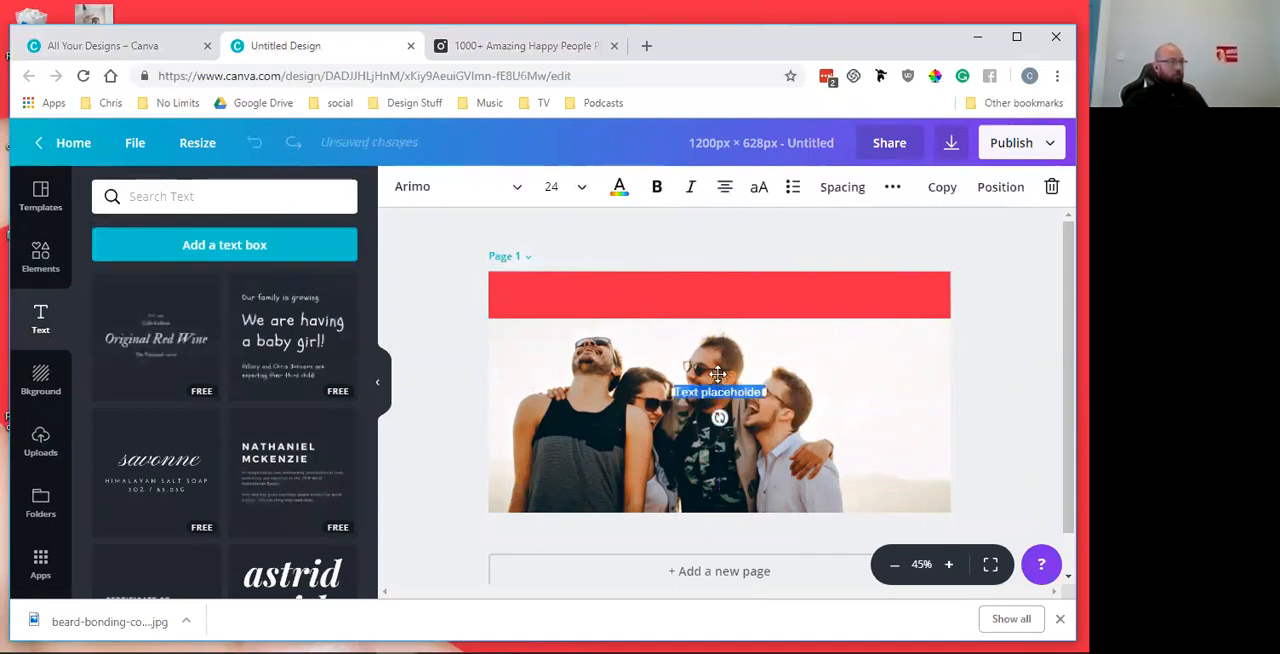
{"action": "left_click_drag", "start_coordinate": [708, 352], "coordinate": [718, 276]}
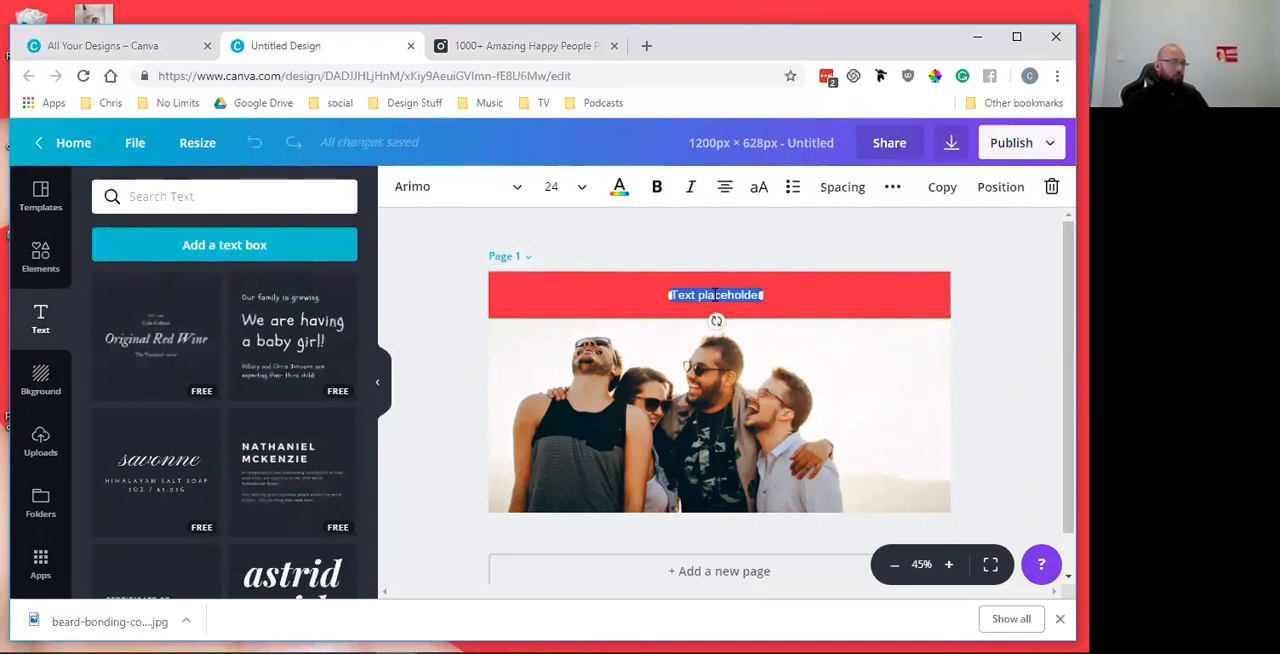
Replace the placeholder text with the winner's first name followed by "and friends won a free night with us"
{"action": "type", "text": "mike and friends won a free room"}
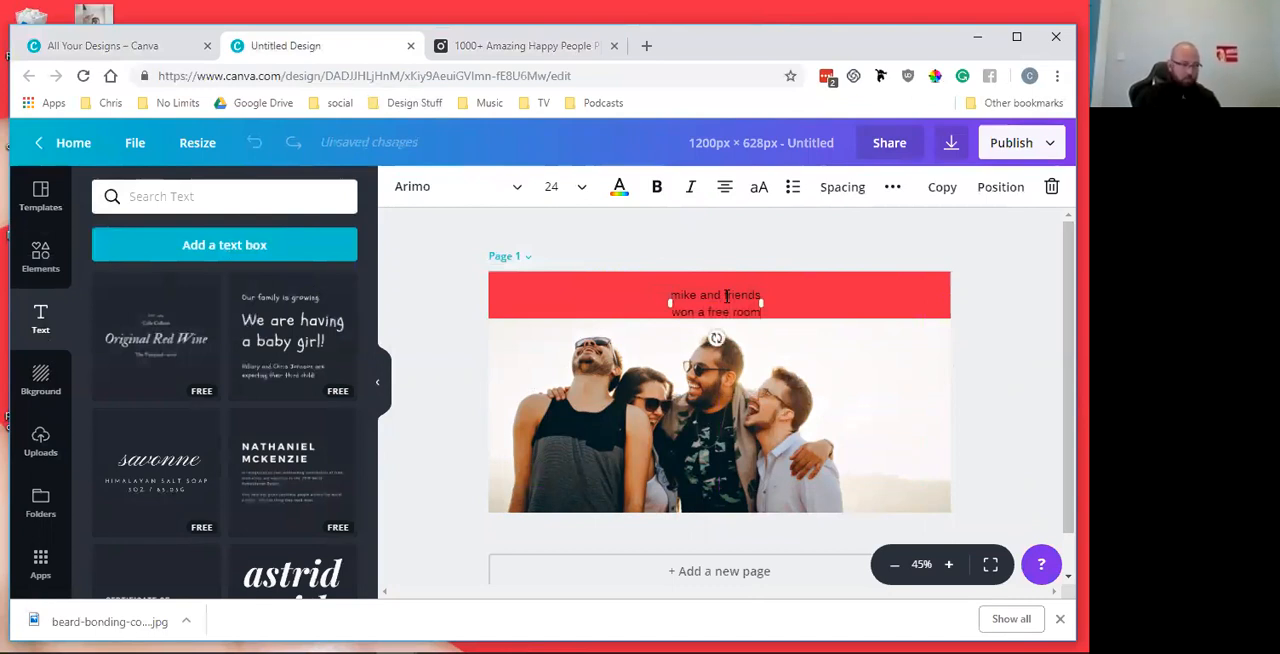
{"action": "key", "text": "BackSpace"}
{"action": "key", "text": "BackSpace"}
{"action": "key", "text": "BackSpace"}
{"action": "key", "text": "BackSpace"}
{"action": "type", "text": "night with us"}
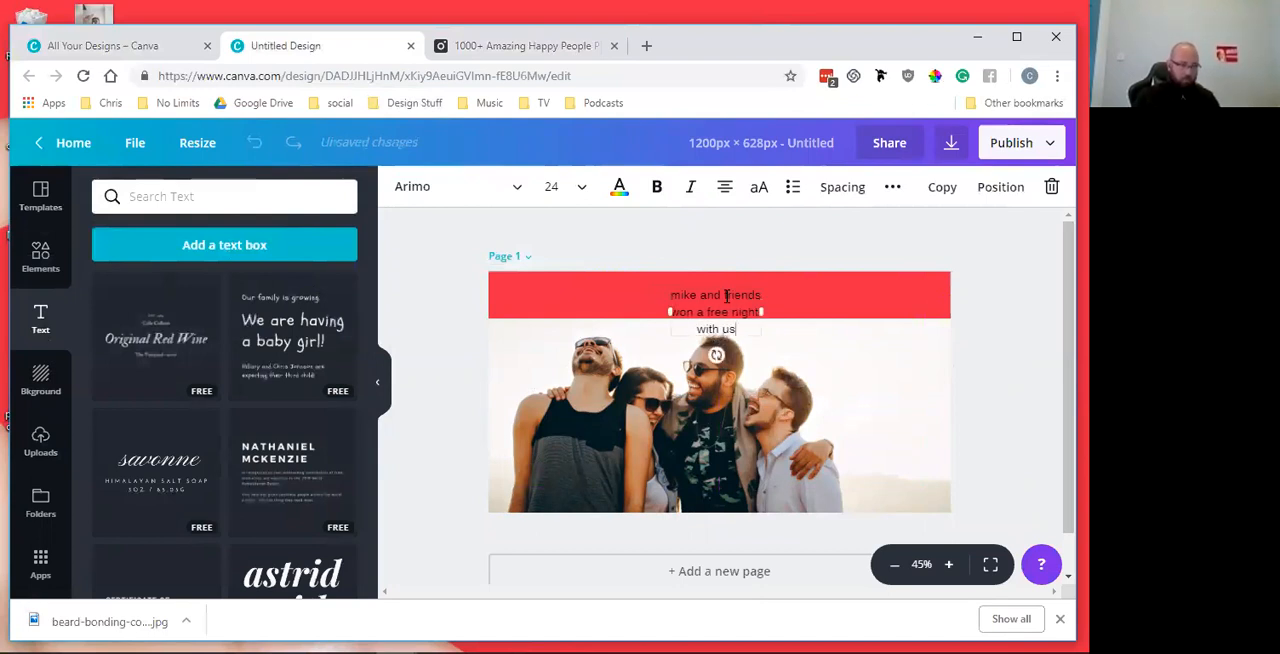
Widen the headline's text box on both sides to the full width of the banner so the text fits on one line
{"action": "key", "text": "ctrl+a"}
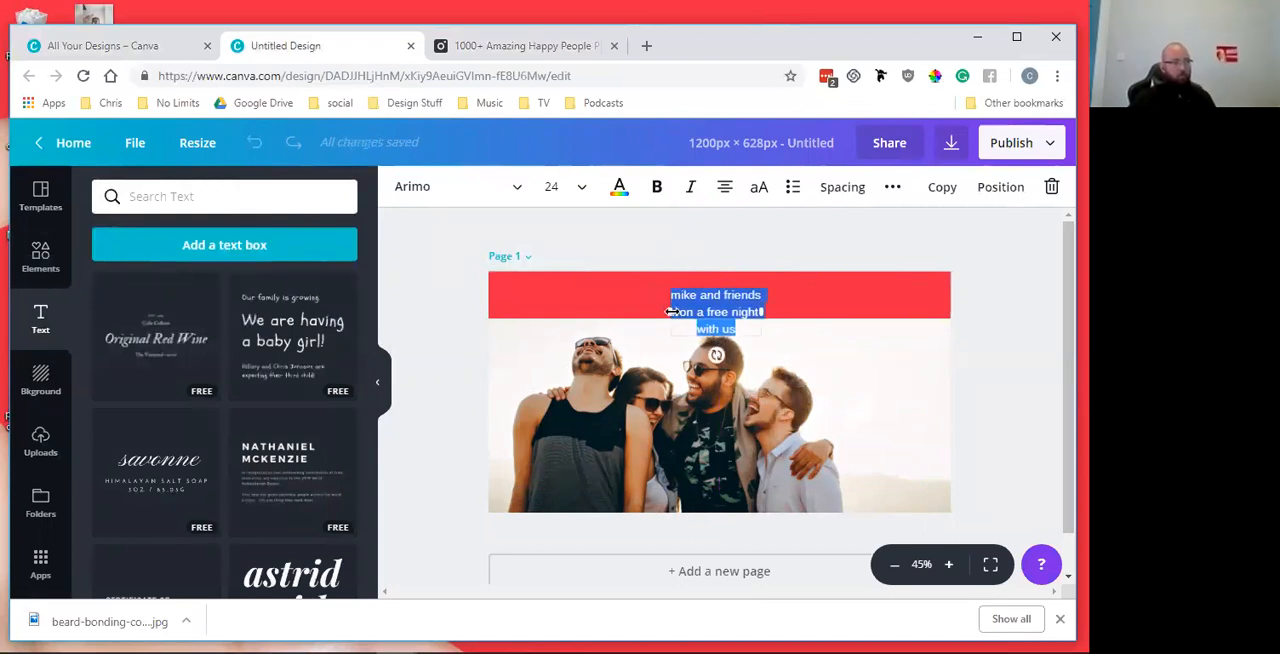
{"action": "left_click_drag", "start_coordinate": [595, 313], "coordinate": [492, 306]}
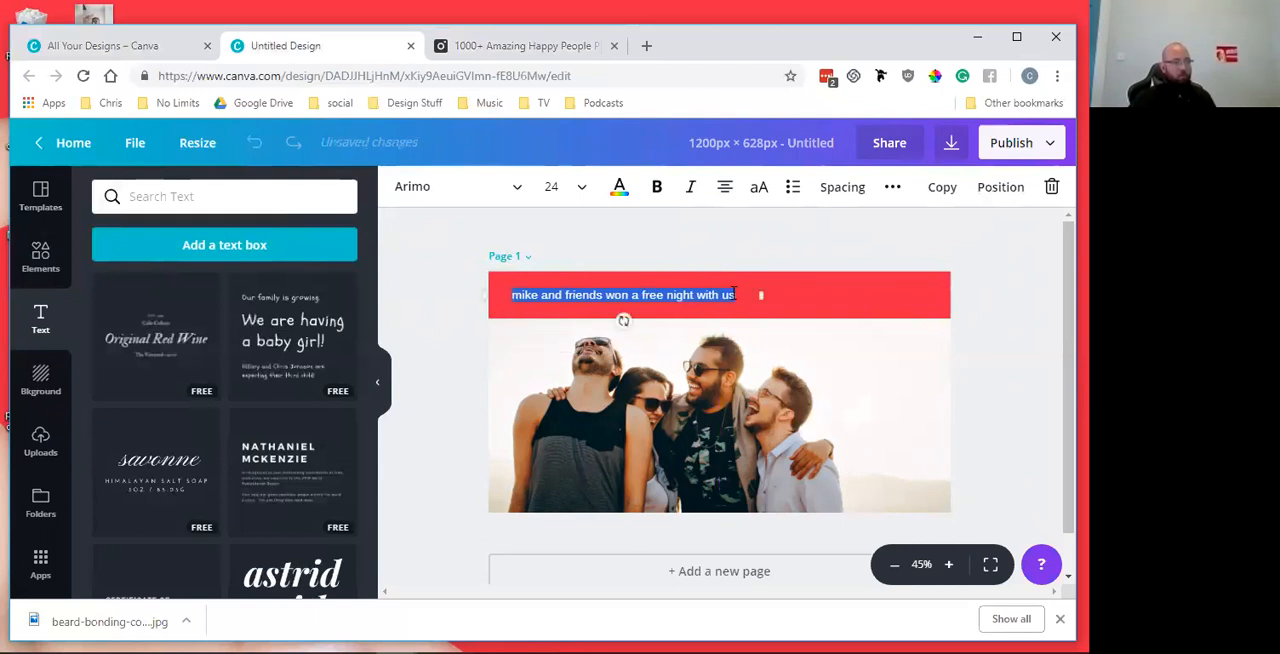
{"action": "left_click_drag", "start_coordinate": [757, 294], "coordinate": [945, 292]}
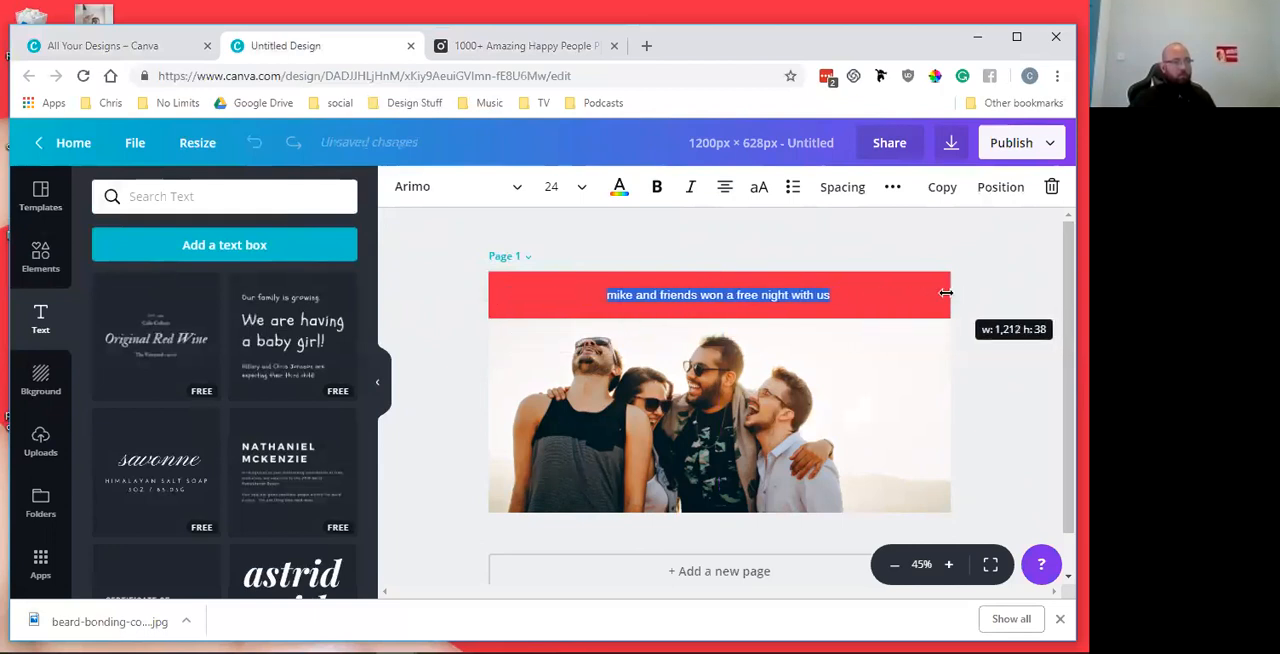
Colour the headline text white and switch it to uppercase
{"action": "left_click", "coordinate": [619, 188]}
{"action": "left_click", "coordinate": [707, 257]}
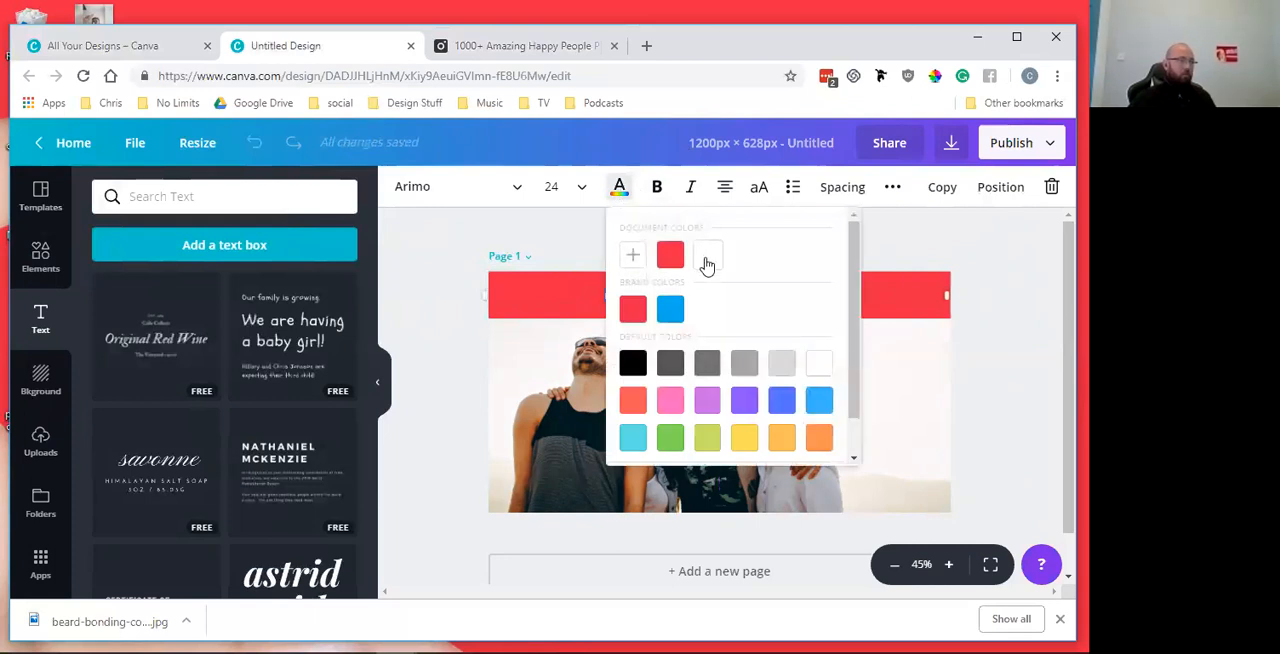
{"action": "left_click", "coordinate": [760, 188]}
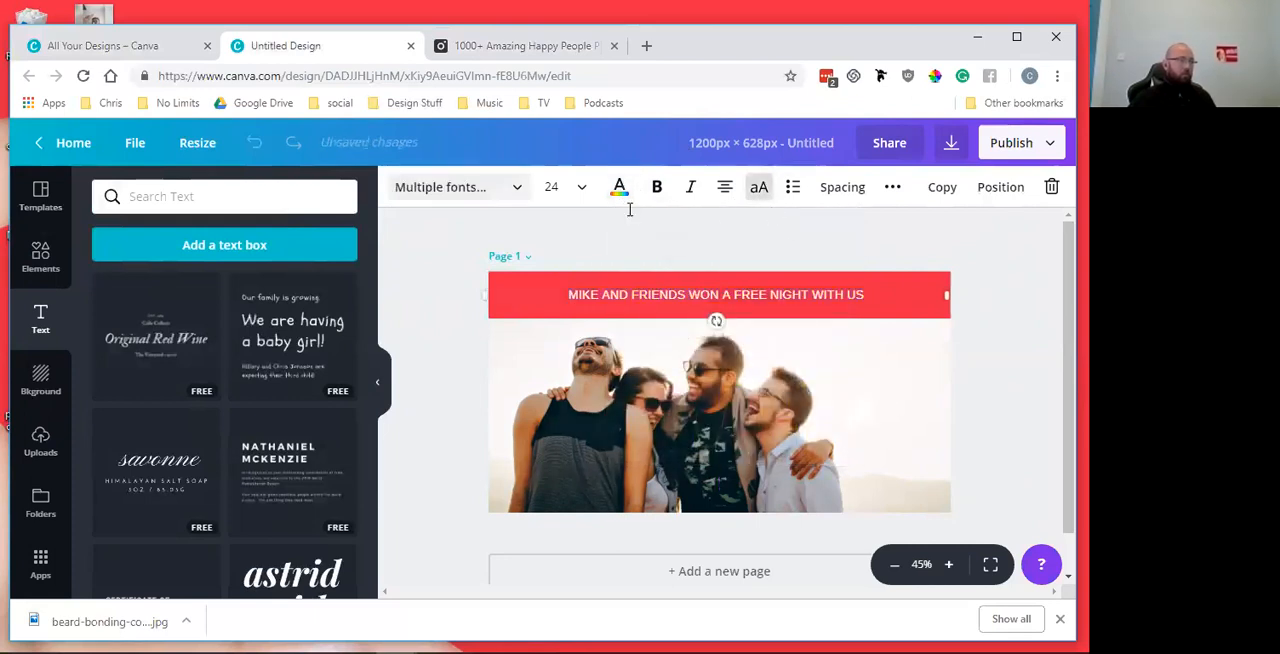
Set the headline's font to Alfa Slab One
{"action": "left_click", "coordinate": [450, 187]}
{"action": "scroll", "coordinate": [468, 368], "scroll_direction": "down", "scroll_amount": 5}
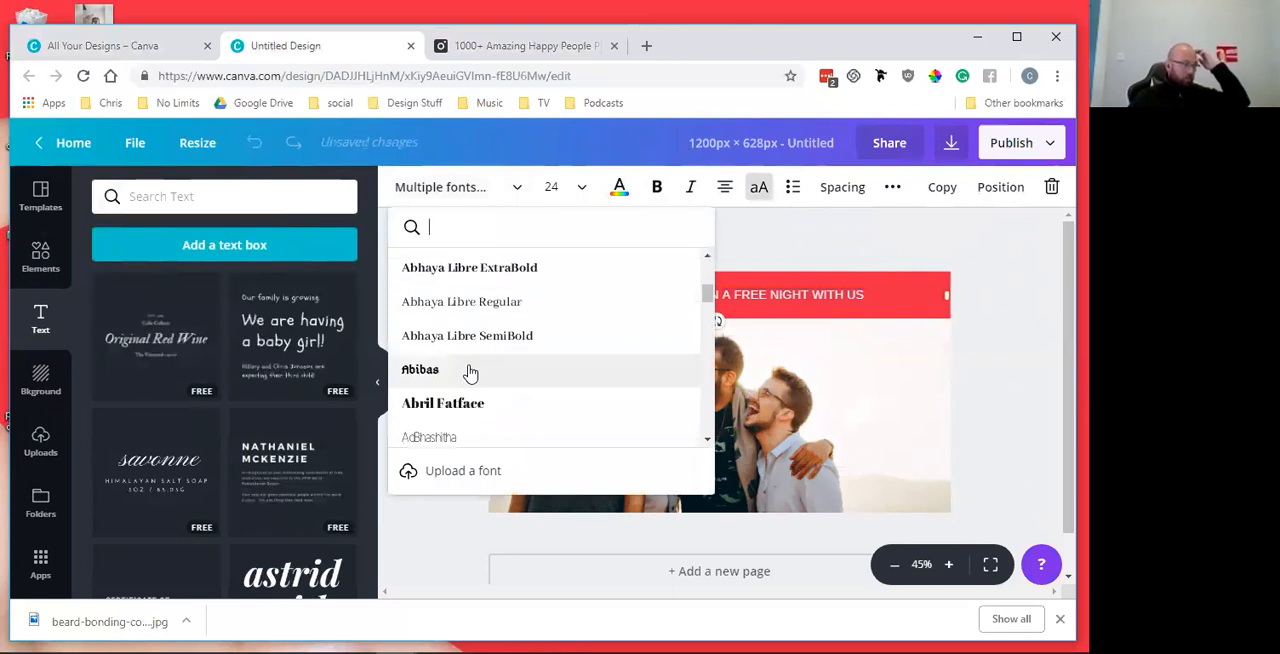
{"action": "scroll", "coordinate": [470, 370], "scroll_direction": "down", "scroll_amount": 2}
{"action": "scroll", "coordinate": [475, 333], "scroll_direction": "down", "scroll_amount": 2}
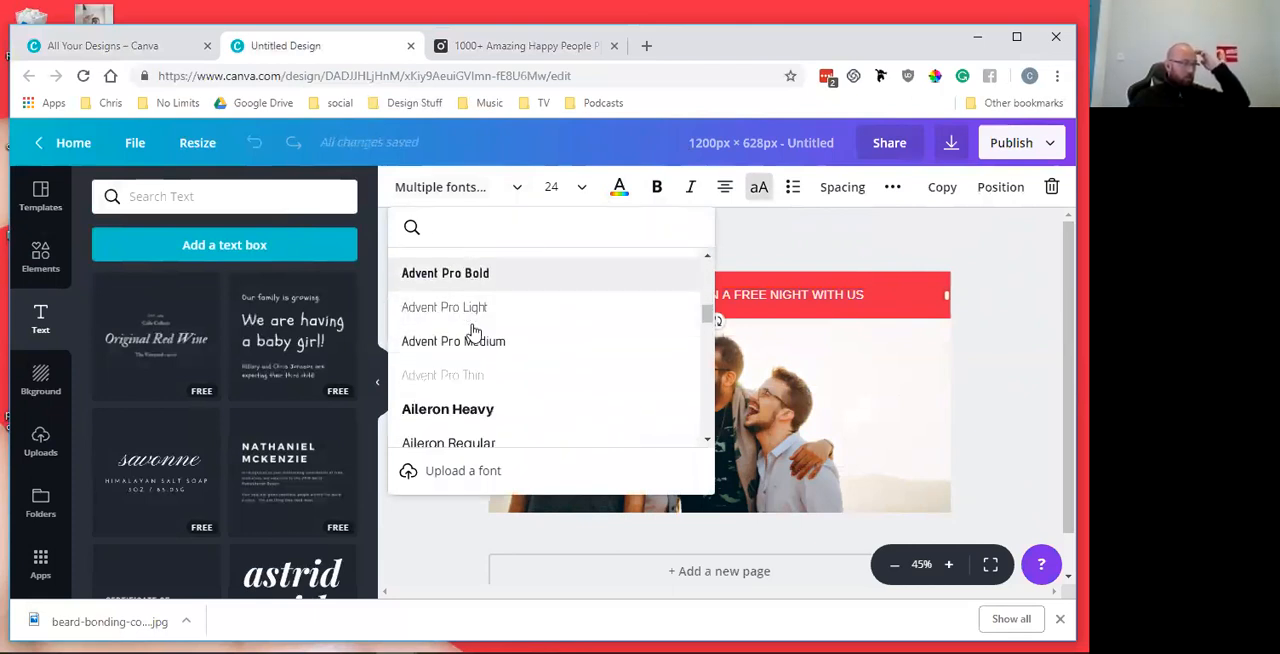
{"action": "scroll", "coordinate": [474, 332], "scroll_direction": "down", "scroll_amount": 4}
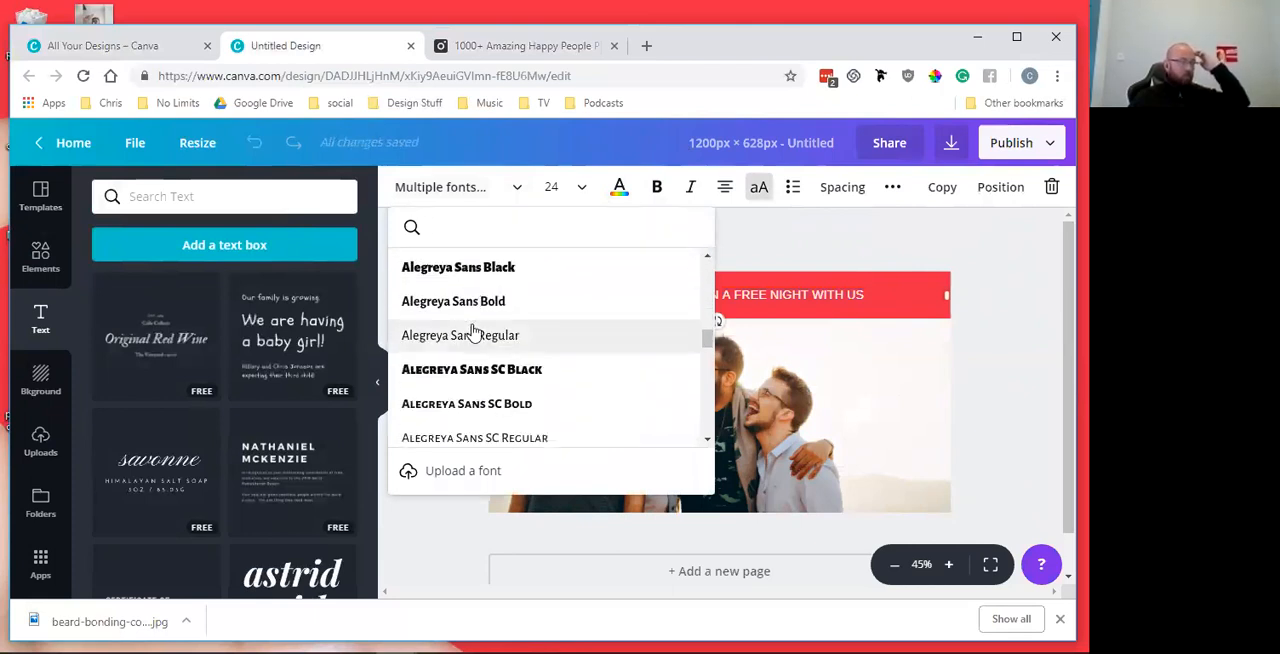
{"action": "scroll", "coordinate": [474, 332], "scroll_direction": "down", "scroll_amount": 1}
{"action": "scroll", "coordinate": [472, 330], "scroll_direction": "down", "scroll_amount": 2}
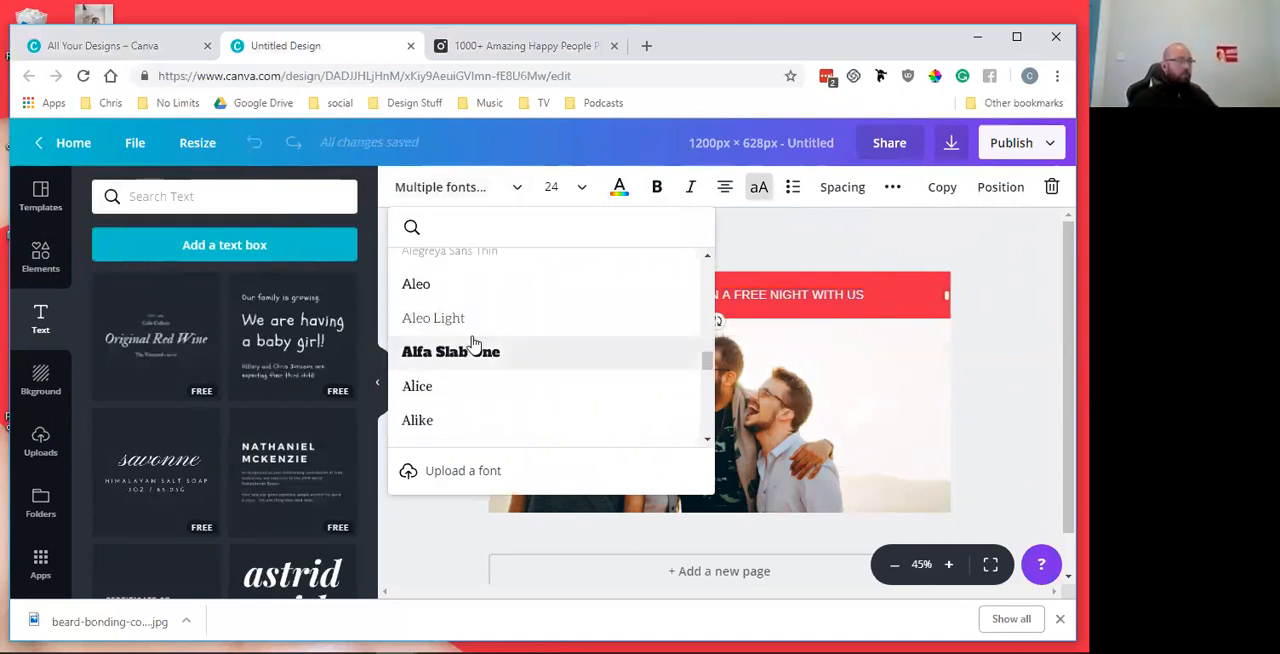
{"action": "left_click", "coordinate": [464, 350]}
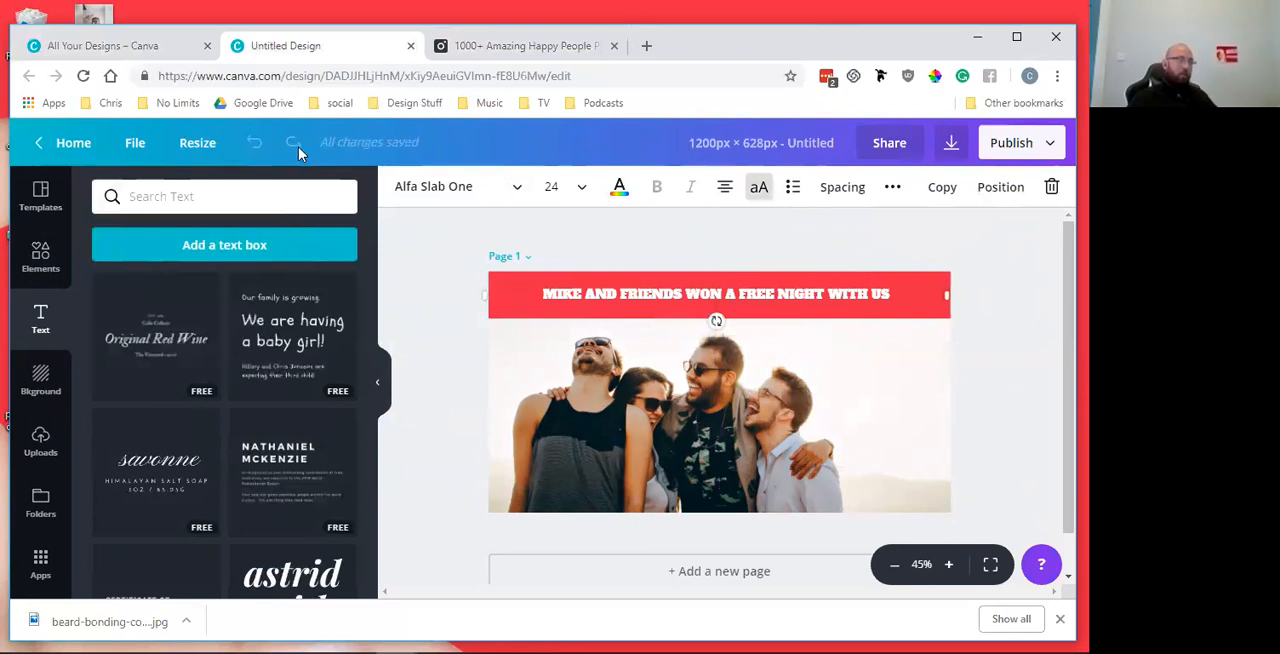
Change the headline's font to Alegreya Sans Black
{"action": "left_click", "coordinate": [450, 186]}
{"action": "scroll", "coordinate": [515, 418], "scroll_direction": "down", "scroll_amount": 5}
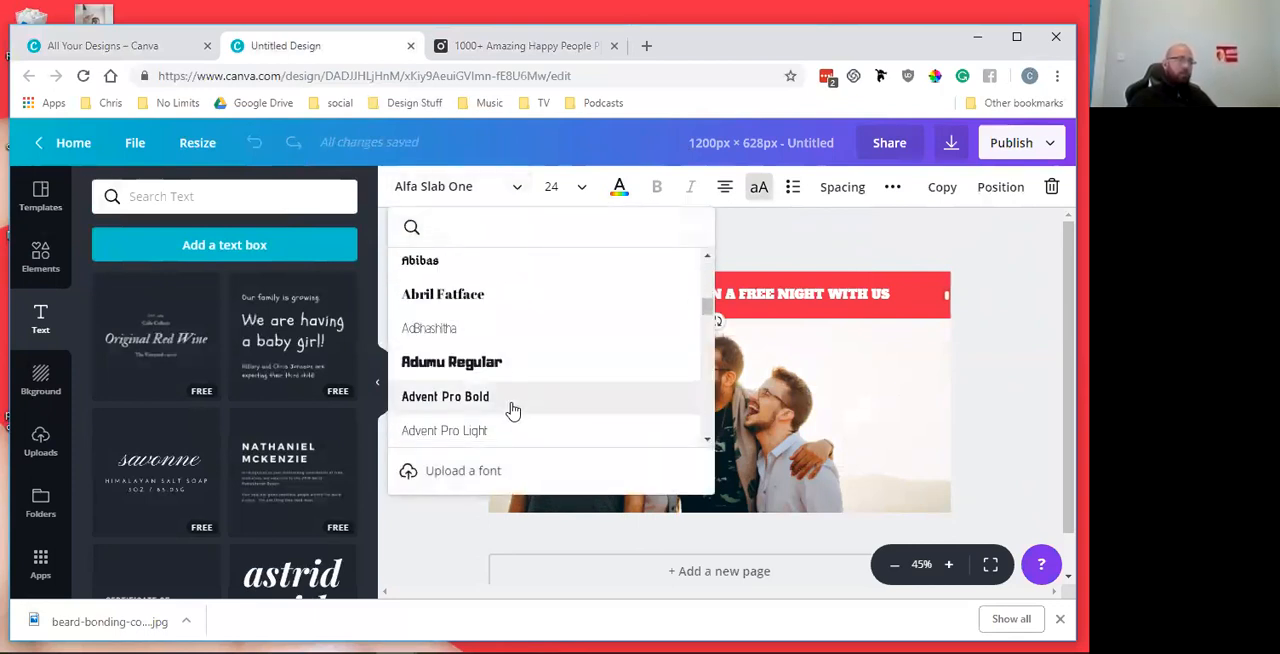
{"action": "scroll", "coordinate": [512, 410], "scroll_direction": "down", "scroll_amount": 5}
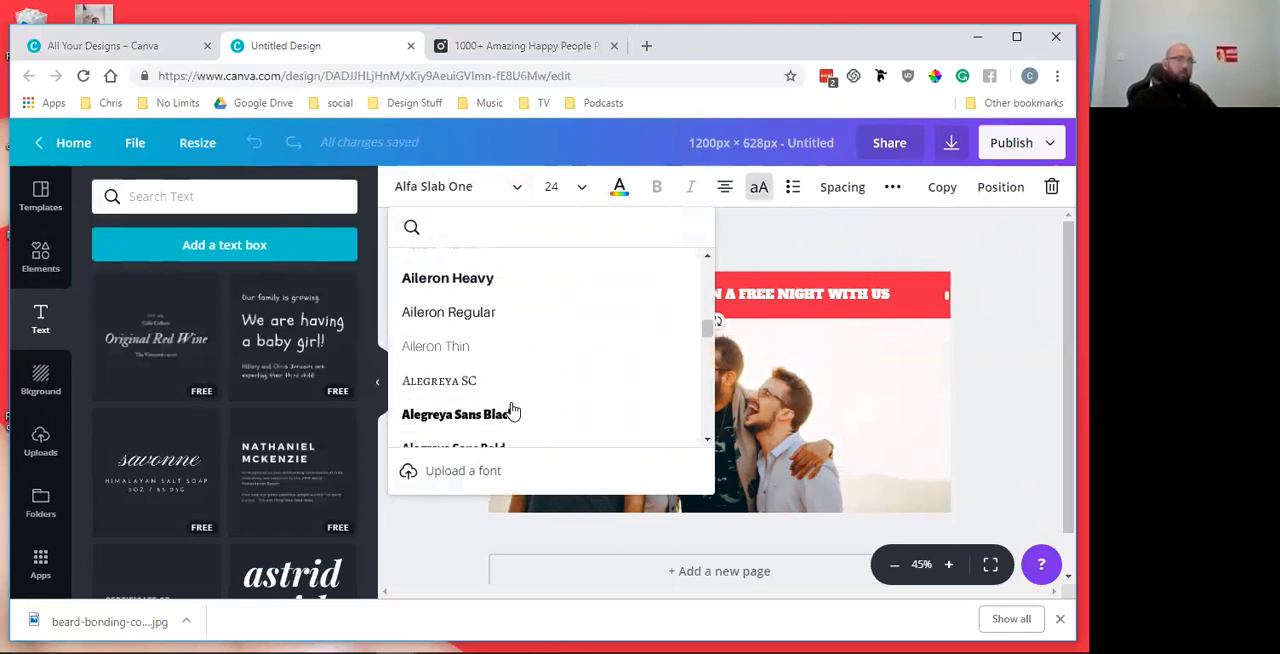
{"action": "left_click", "coordinate": [633, 413]}
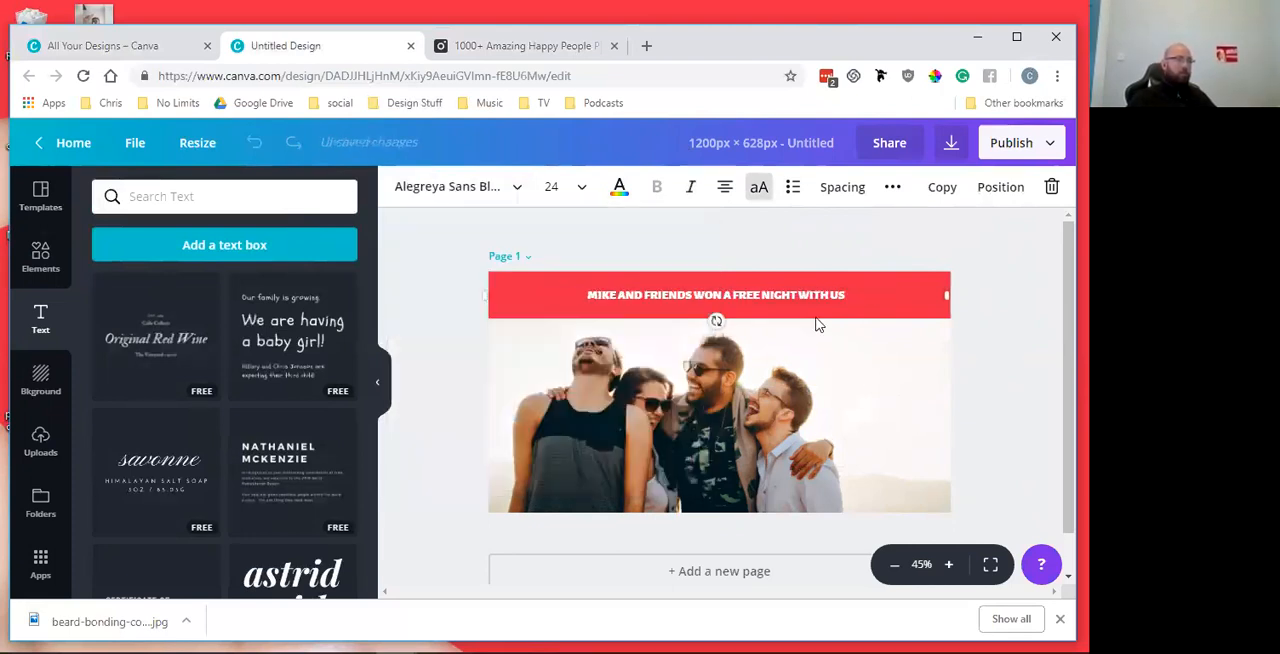
Try the headline at font size 28 and then at 42
{"action": "left_click", "coordinate": [577, 189]}
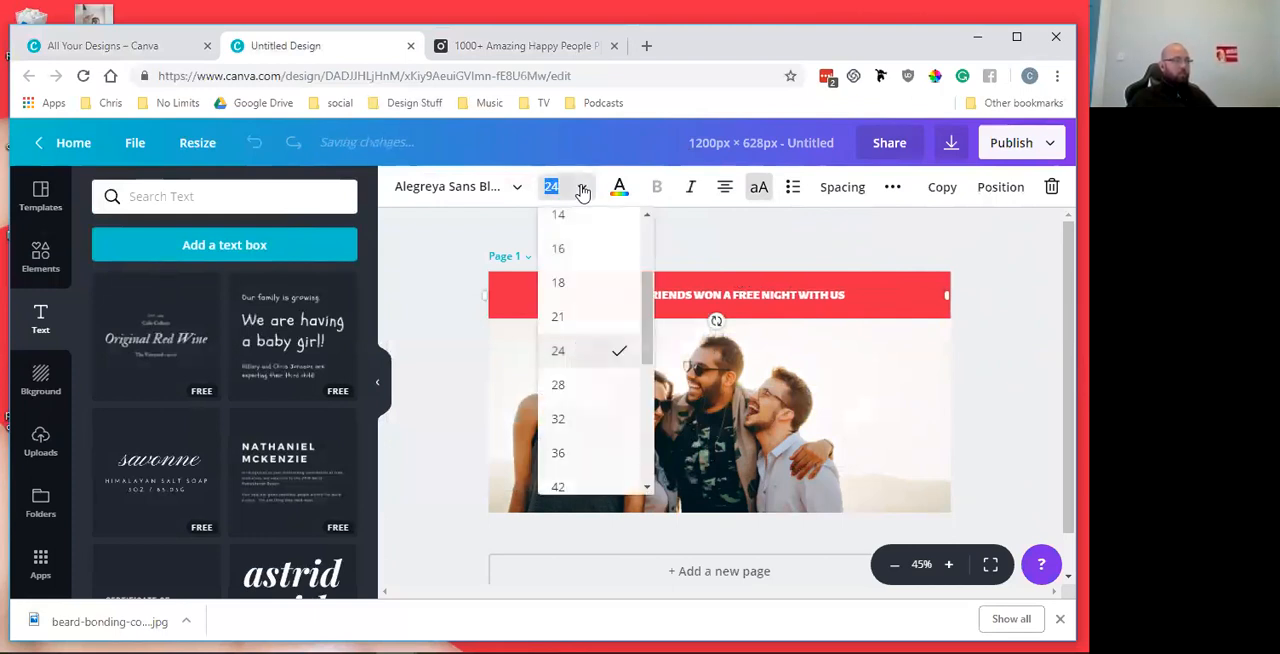
{"action": "left_click", "coordinate": [586, 393]}
{"action": "left_click", "coordinate": [578, 189]}
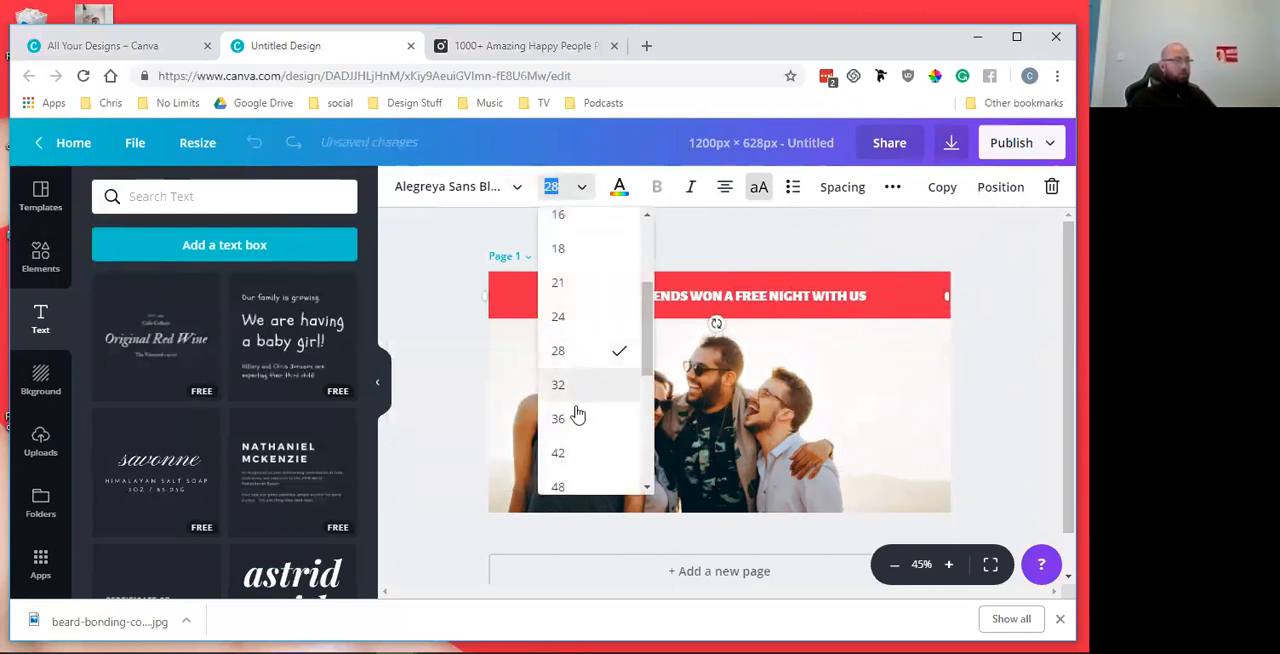
{"action": "left_click", "coordinate": [580, 453]}
Set the headline's font size to 39 and centre the text within the red banner
{"action": "left_click", "coordinate": [565, 186]}
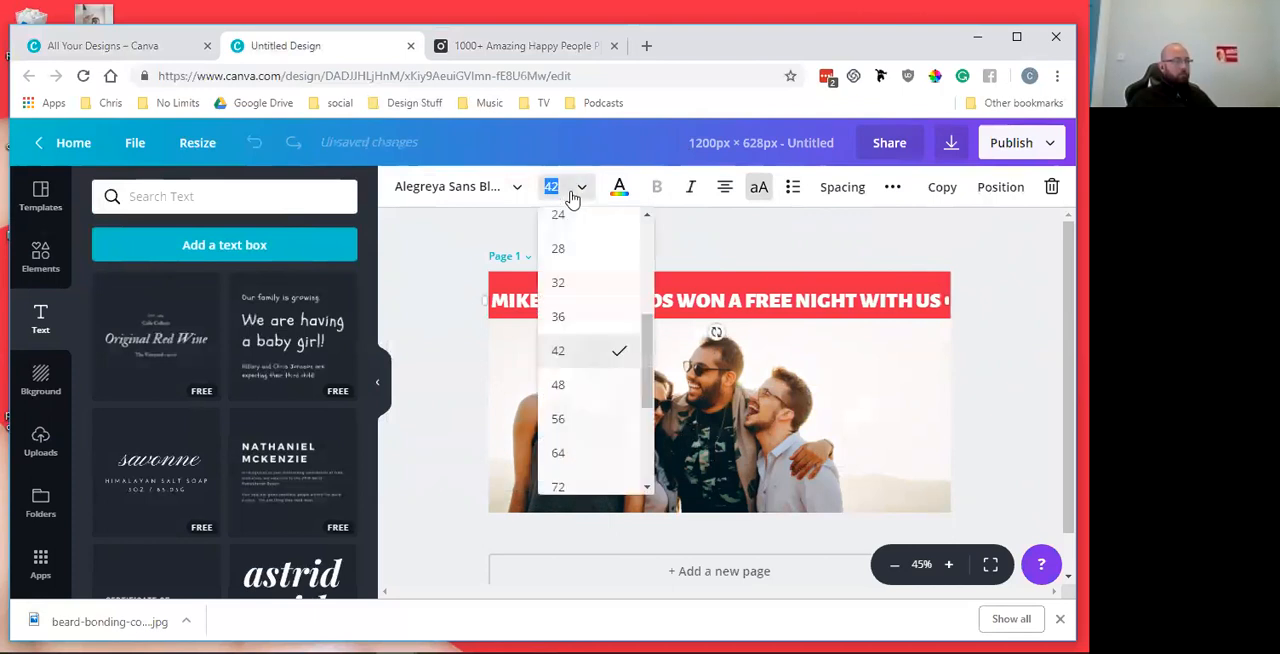
{"action": "left_click", "coordinate": [555, 186]}
{"action": "left_click", "coordinate": [555, 186]}
{"action": "type", "text": "38"}
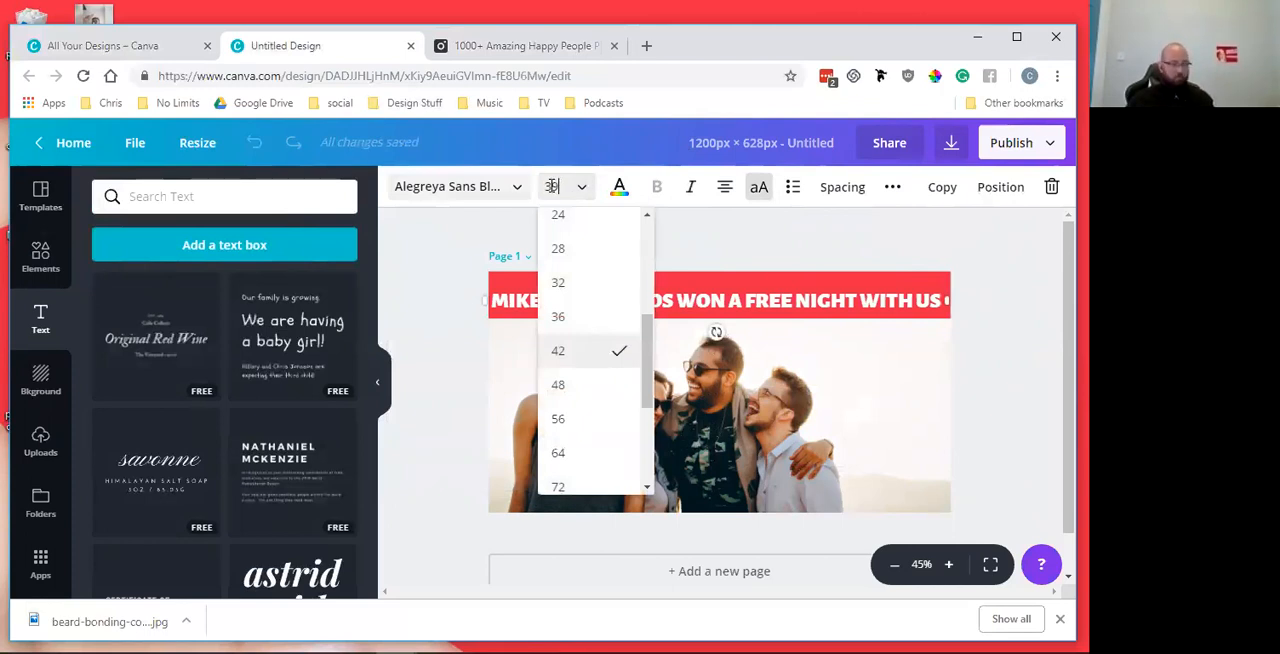
{"action": "type", "text": "9"}
{"action": "key", "text": "Return"}
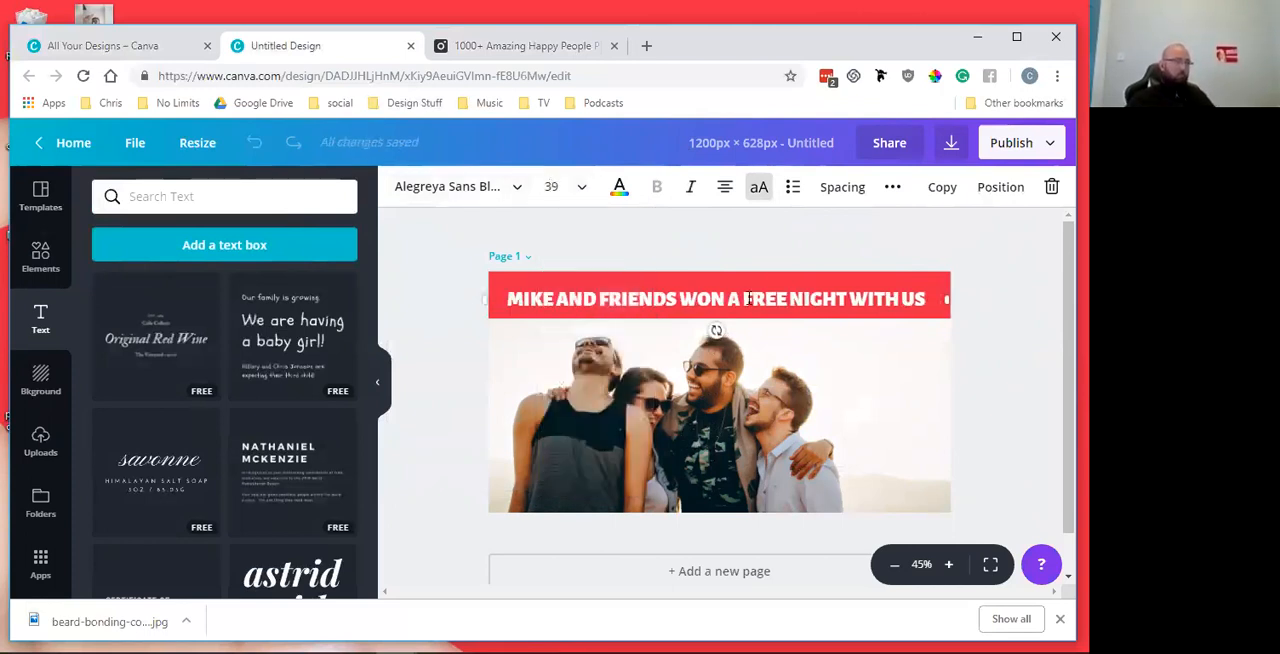
{"action": "left_click_drag", "start_coordinate": [750, 278], "coordinate": [752, 275]}
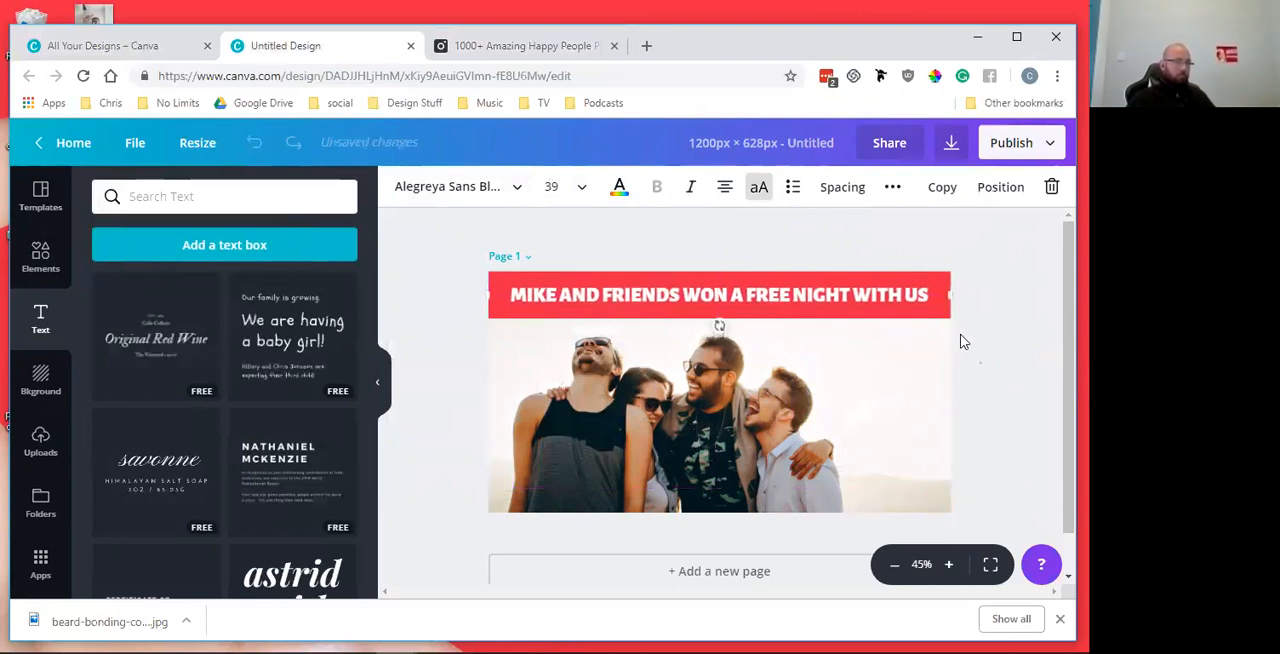
Reduce the red banner's height to fit closely around the headline and nudge the headline up to centre it in the banner
{"action": "left_click", "coordinate": [942, 315]}
{"action": "left_click_drag", "start_coordinate": [942, 317], "coordinate": [943, 311]}
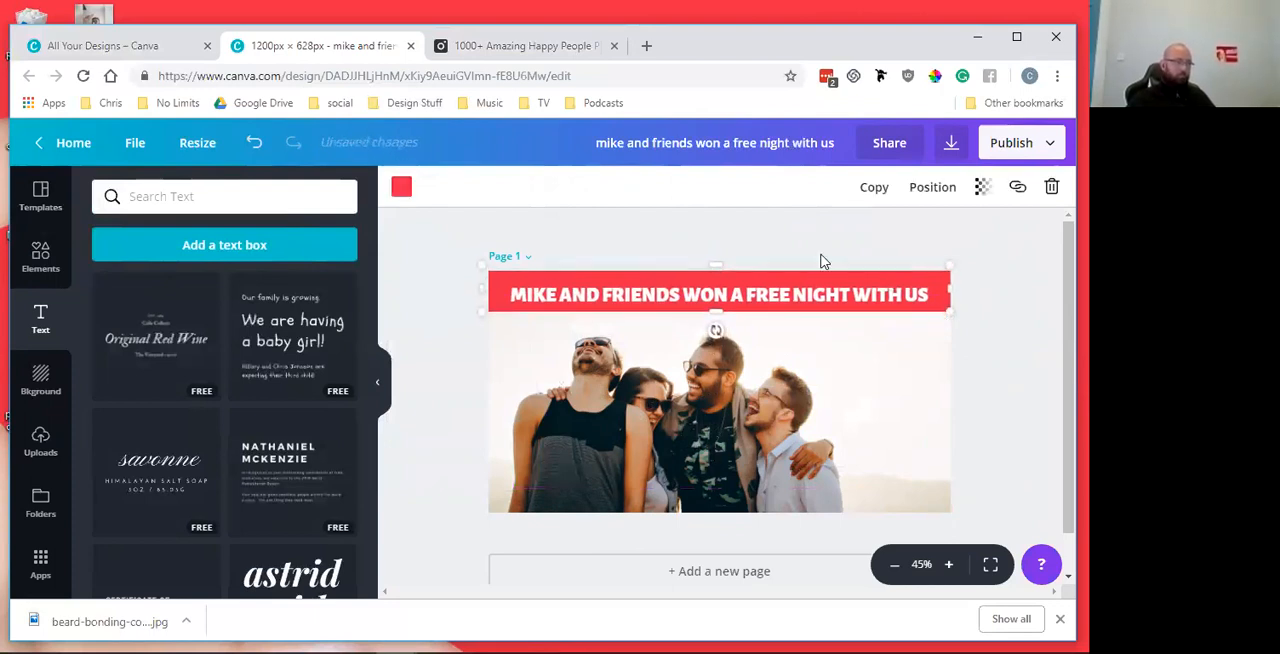
{"action": "left_click", "coordinate": [822, 295]}
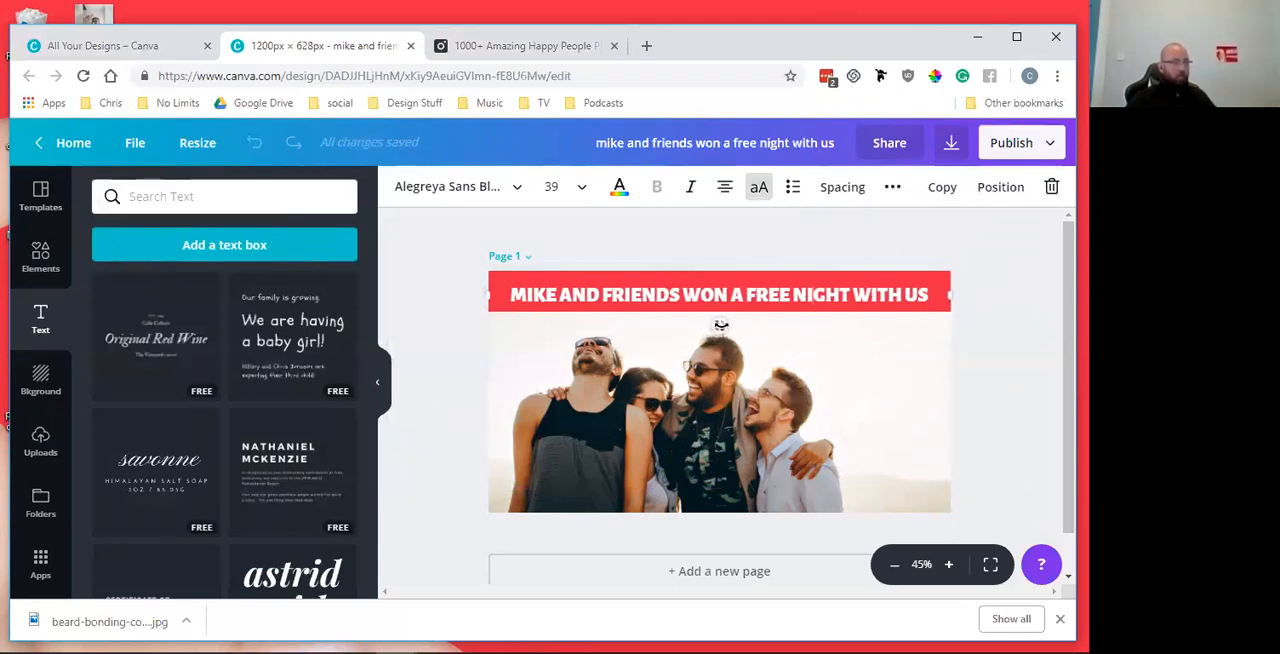
{"action": "key", "text": "Up"}
{"action": "key", "text": "Up"}
{"action": "key", "text": "Up"}
{"action": "key", "text": "Up"}
{"action": "key", "text": "Up"}
{"action": "key", "text": "Up"}
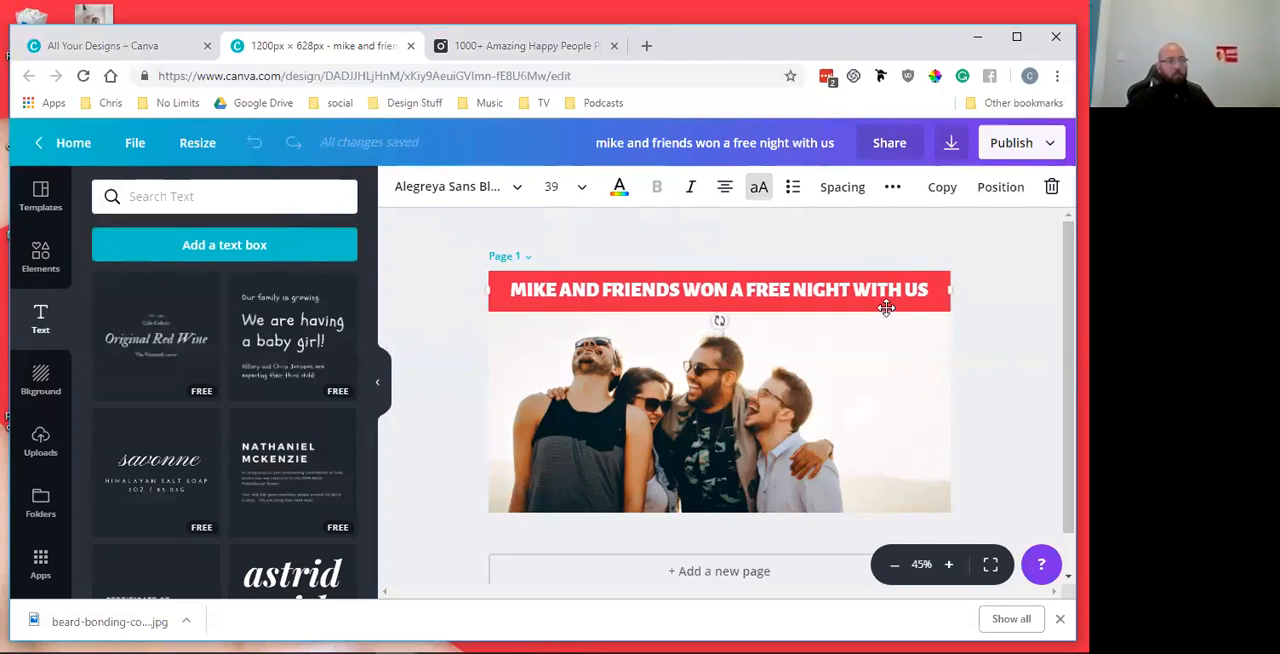
{"action": "left_click", "coordinate": [926, 304]}
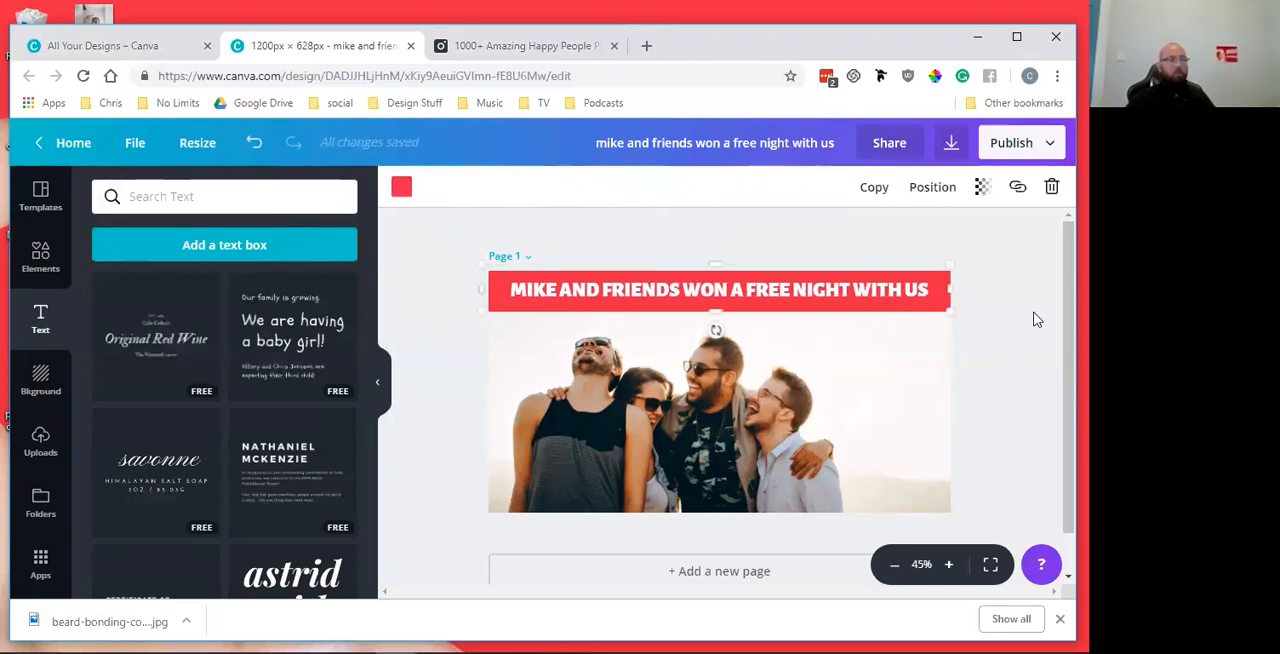
{"action": "left_click_drag", "start_coordinate": [716, 312], "coordinate": [716, 305]}
{"action": "left_click", "coordinate": [1019, 290]}
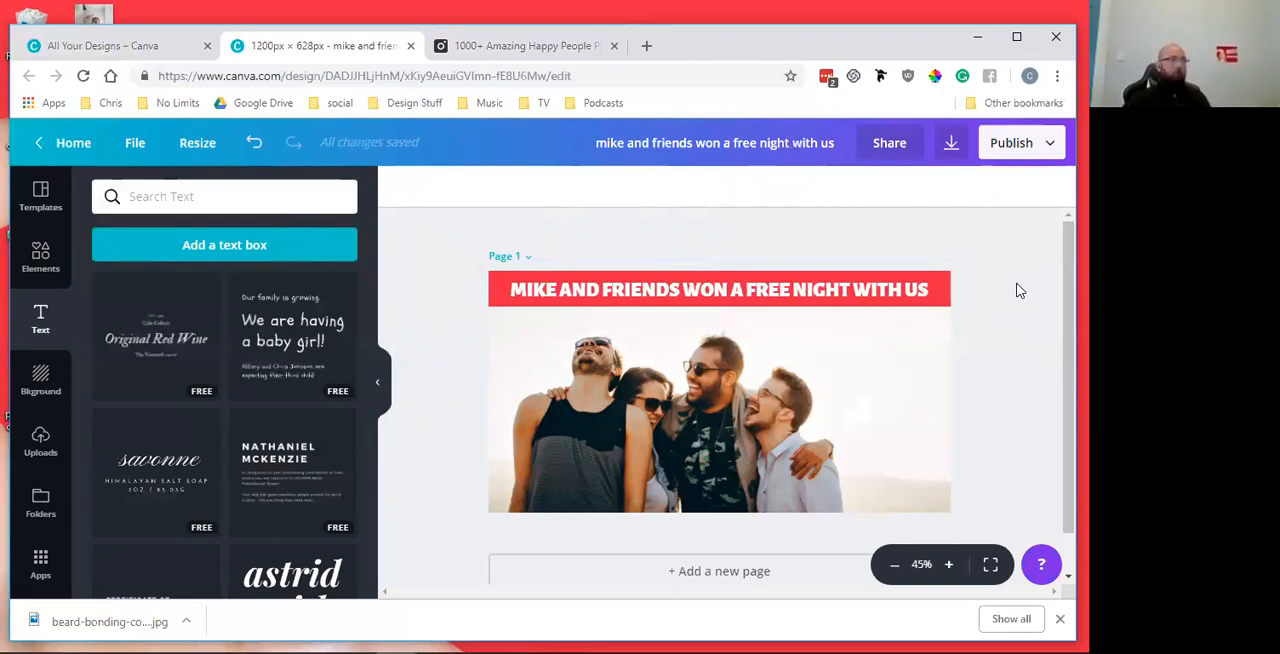
Check the photo's licence terms for personal and commercial use on its Pexels page and return to the Canva design
{"action": "left_click", "coordinate": [550, 45]}
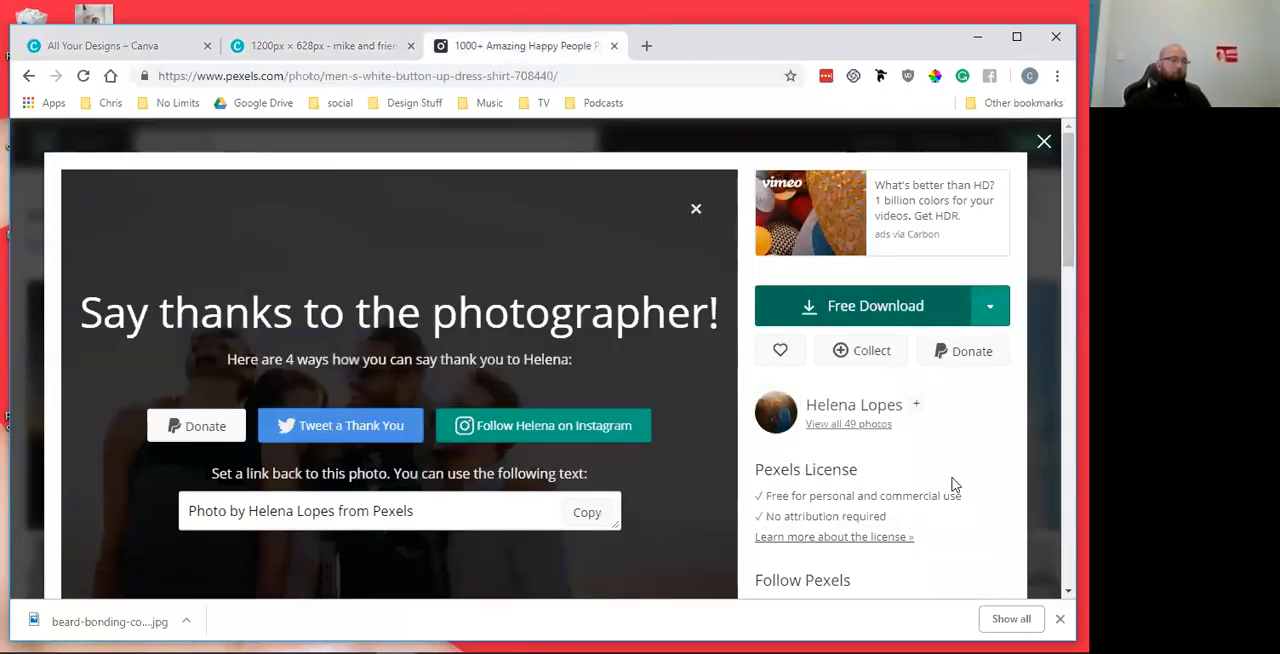
{"action": "left_click_drag", "start_coordinate": [960, 495], "coordinate": [768, 494]}
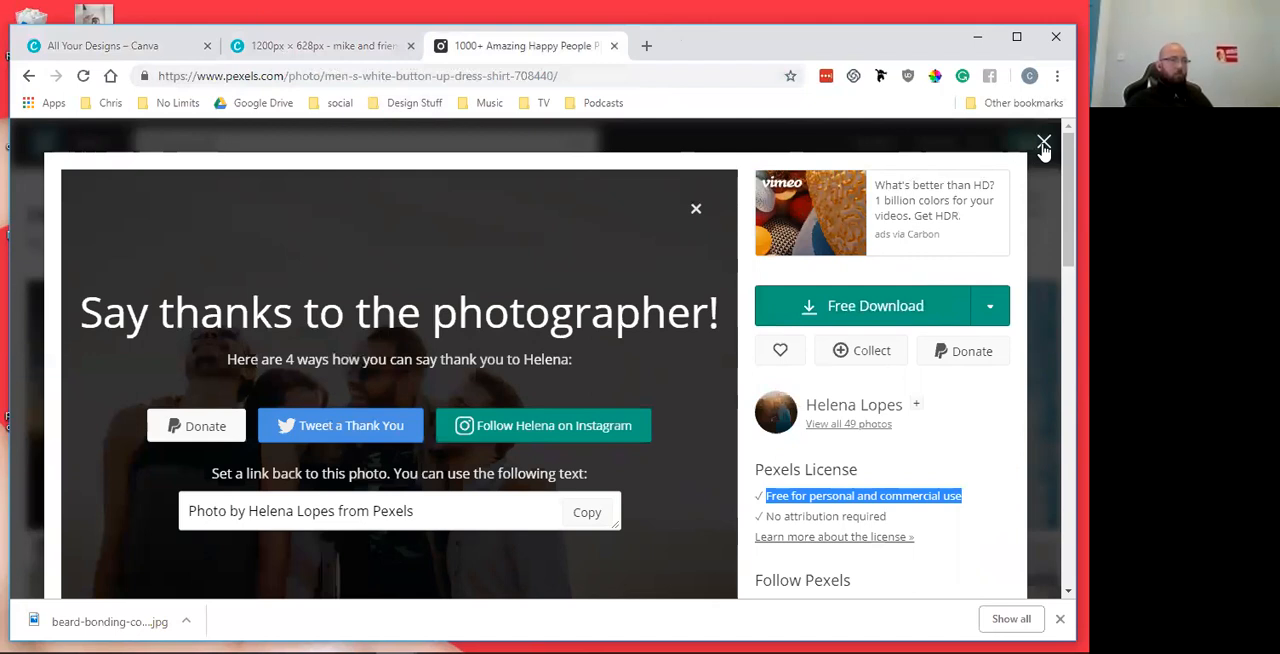
{"action": "left_click", "coordinate": [268, 50]}
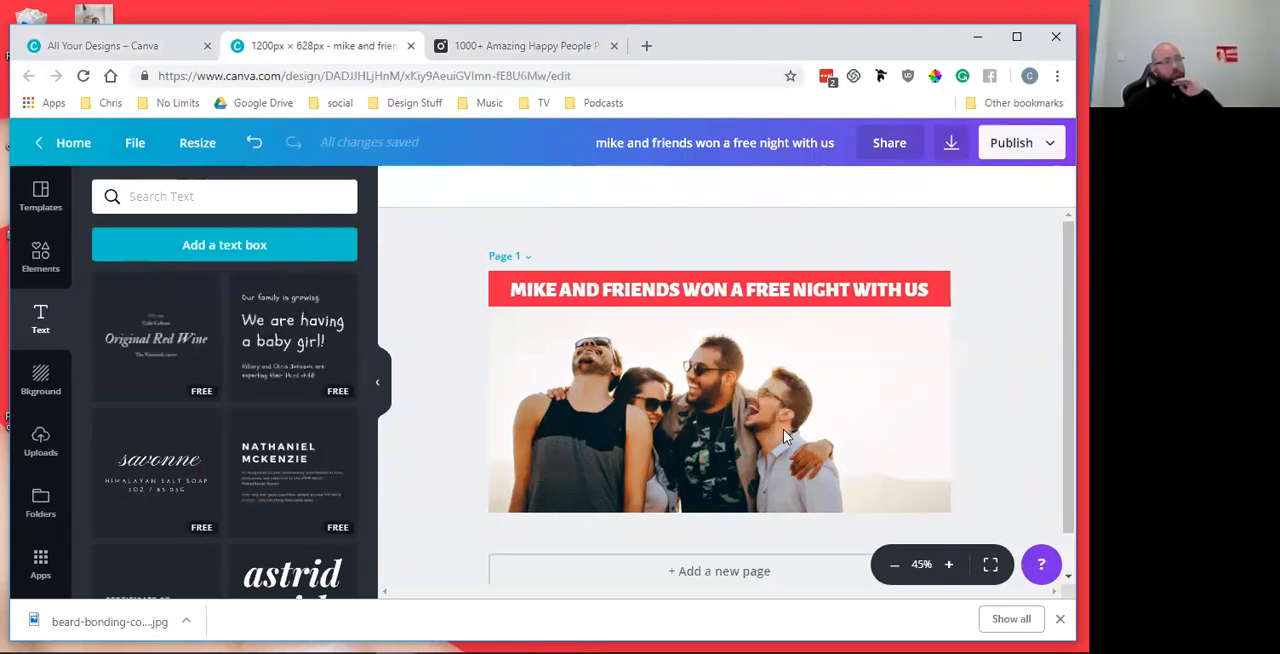
Delete the photo of the friends from the page, keeping the headline and red banner
{"action": "left_click", "coordinate": [823, 294]}
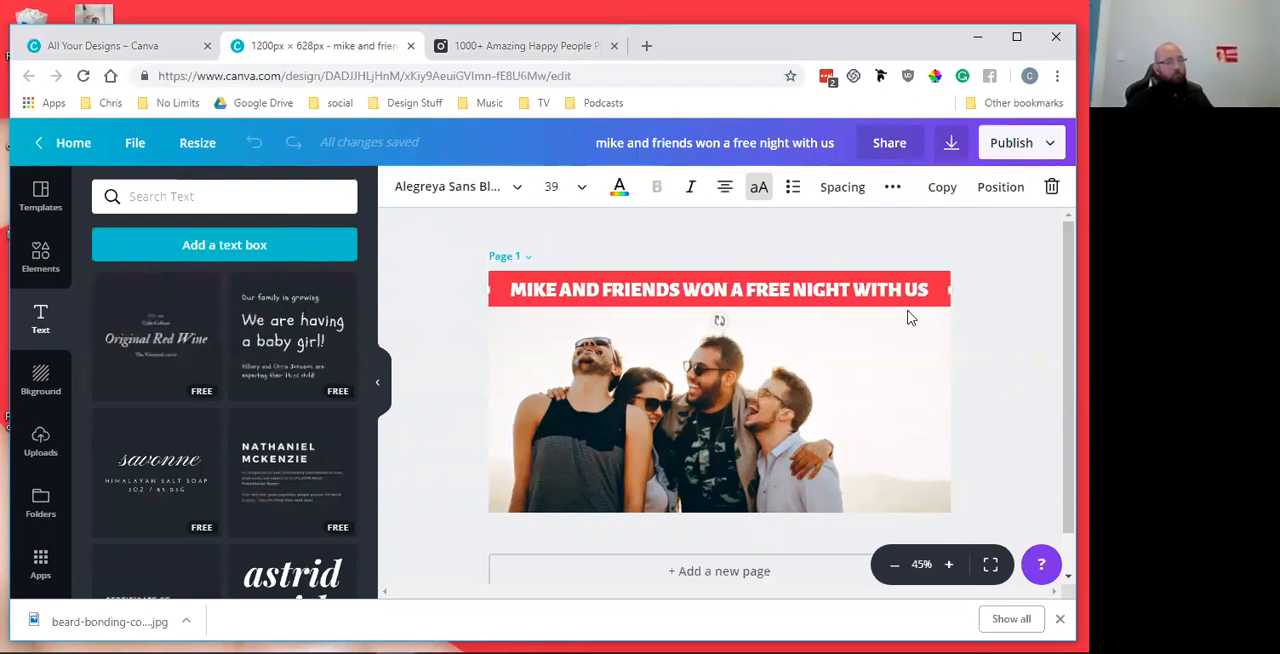
{"action": "left_click", "coordinate": [986, 330]}
{"action": "left_click", "coordinate": [866, 291]}
{"action": "left_click", "coordinate": [910, 368]}
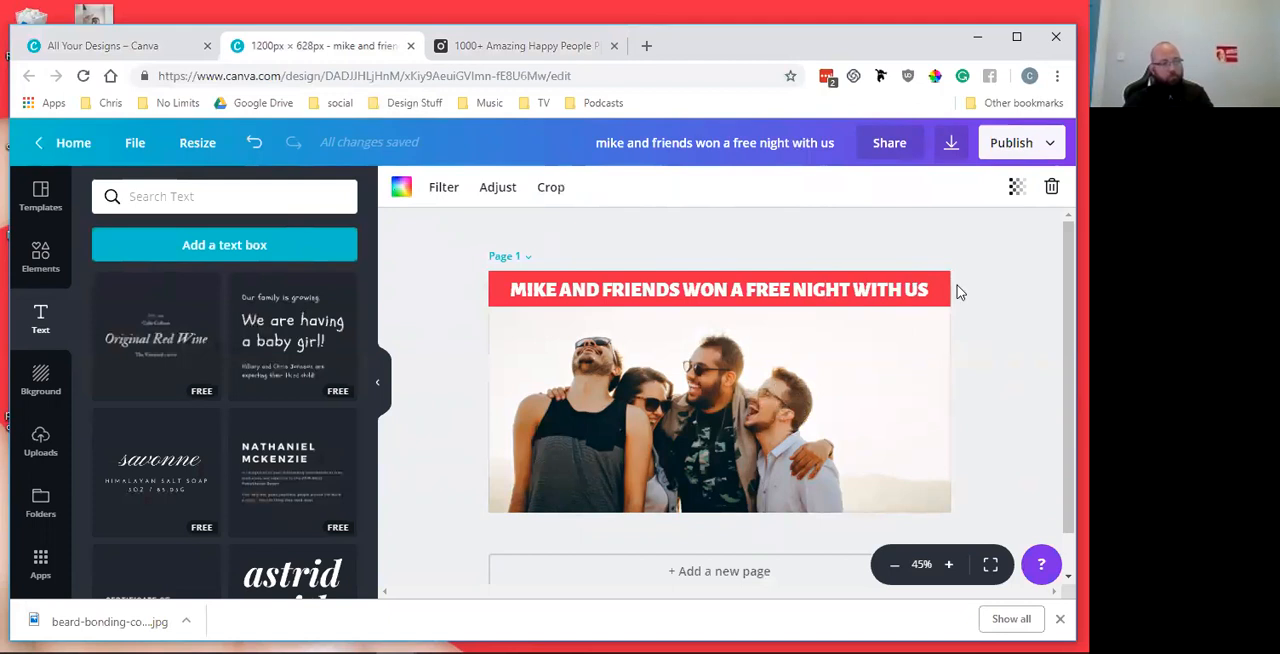
{"action": "left_click", "coordinate": [1050, 190]}
Delete the headline text from the red banner and undo the deletion
{"action": "left_click", "coordinate": [762, 290]}
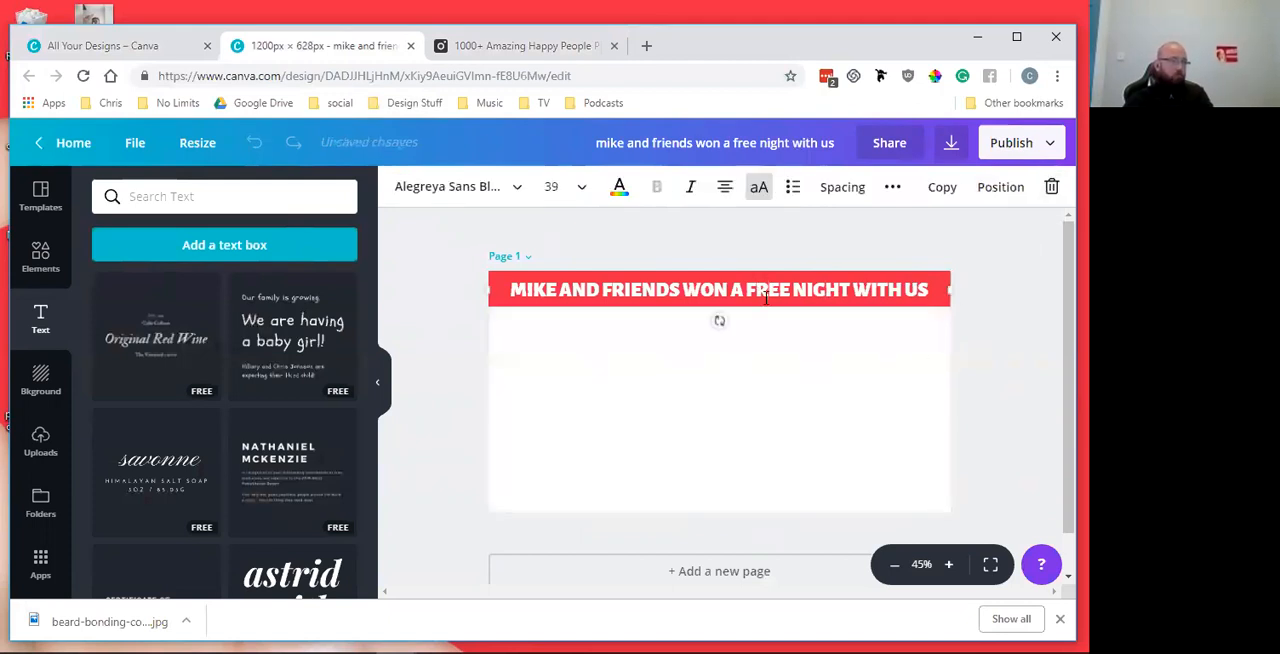
{"action": "left_click", "coordinate": [1053, 190]}
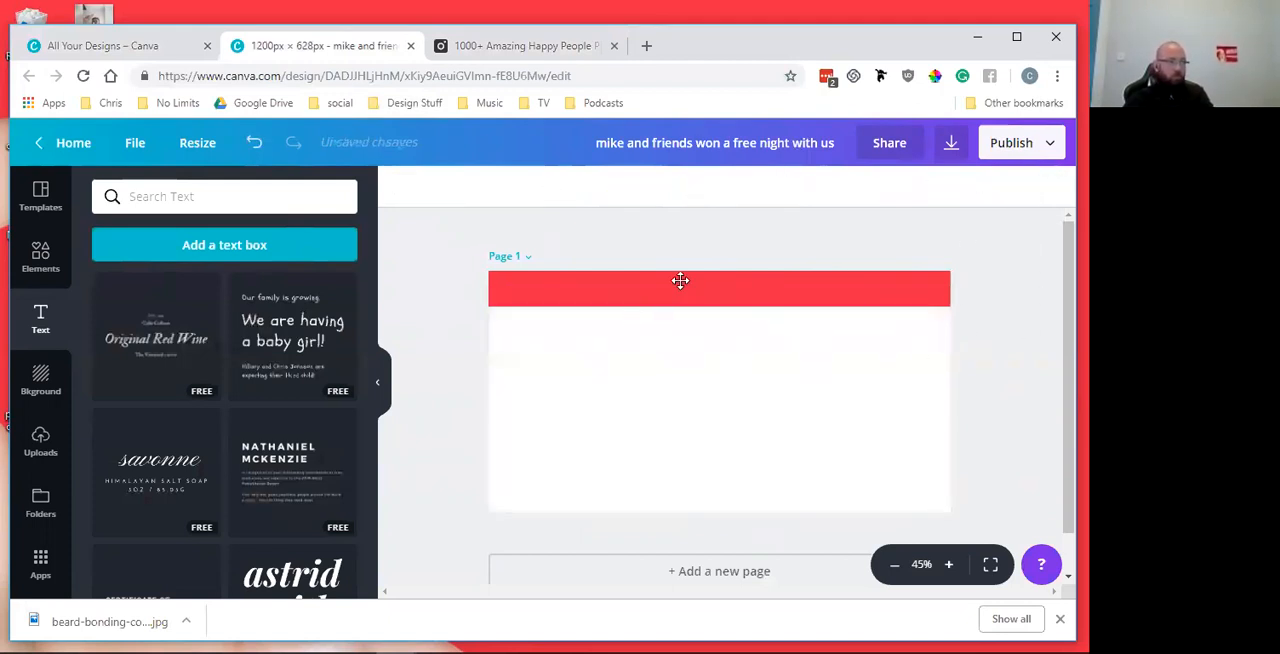
{"action": "left_click", "coordinate": [628, 292]}
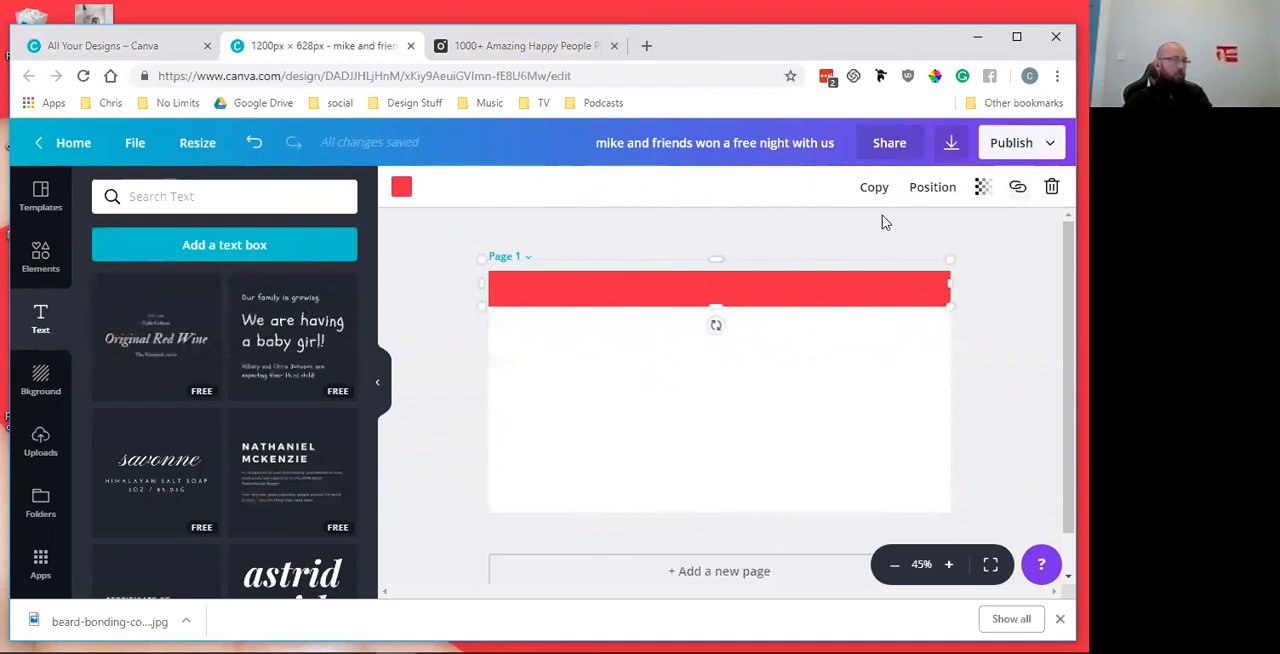
{"action": "left_click", "coordinate": [670, 212]}
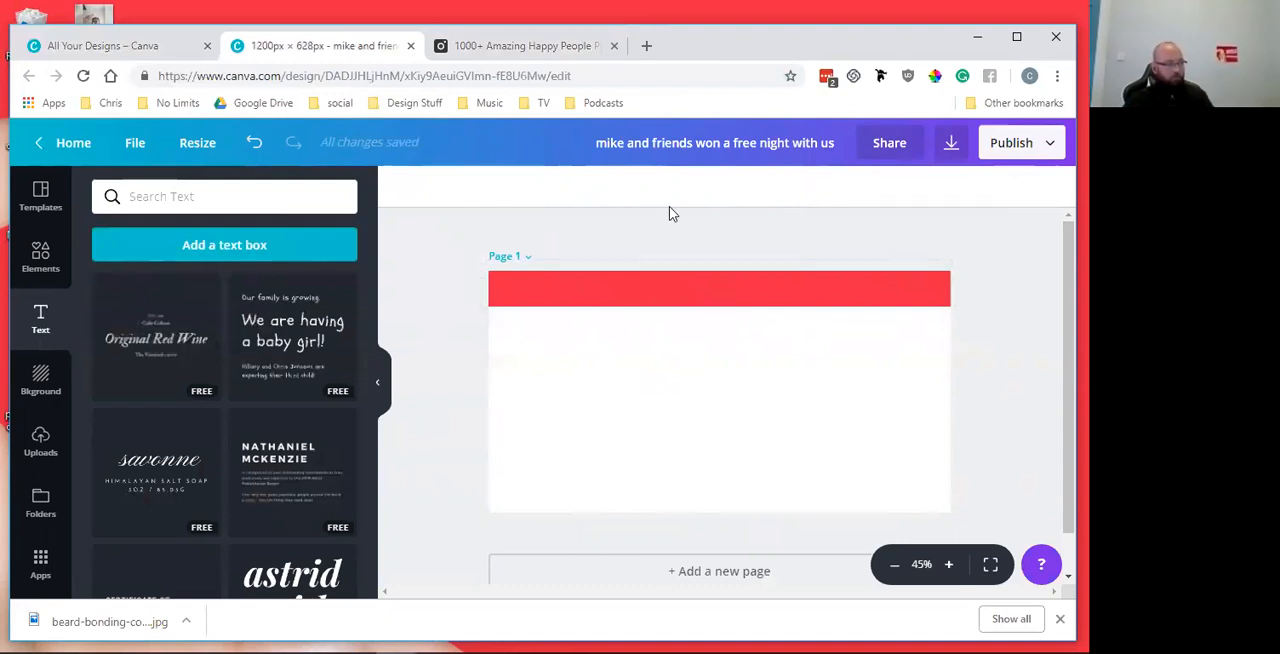
{"action": "key", "text": "ctrl+z"}
Change the headline's font to Abril Fatface
{"action": "double_click", "coordinate": [578, 290]}
{"action": "left_click", "coordinate": [455, 186]}
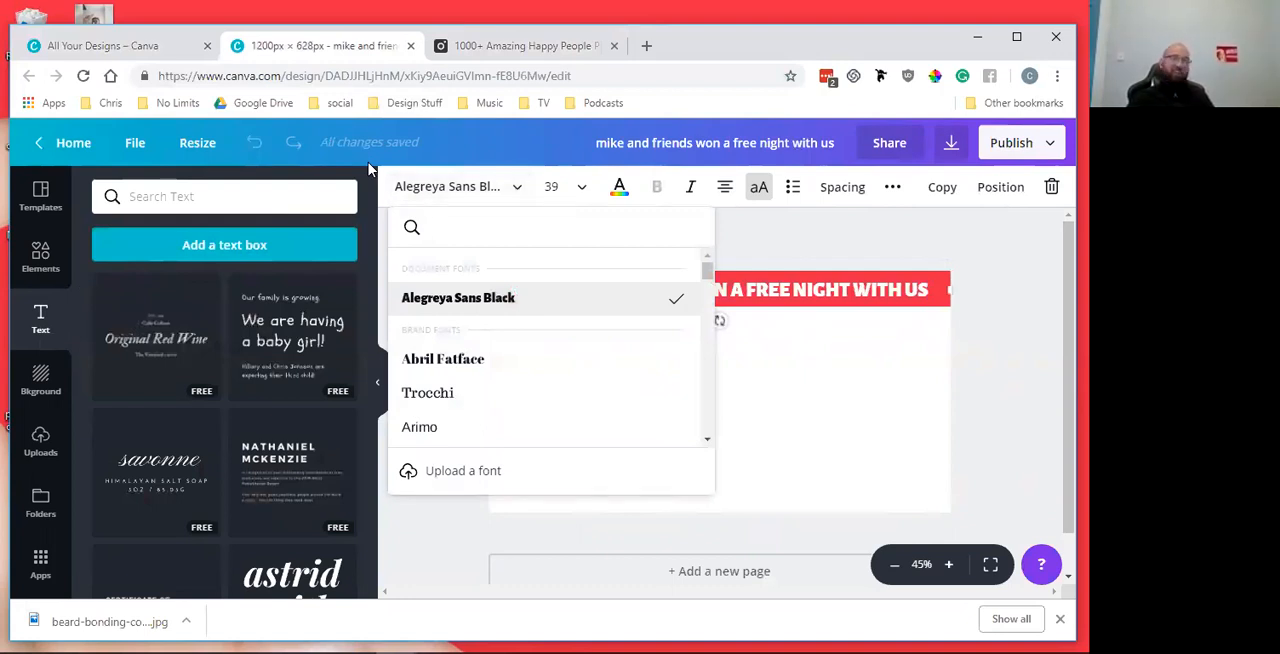
{"action": "scroll", "coordinate": [494, 391], "scroll_direction": "down", "scroll_amount": 3}
{"action": "scroll", "coordinate": [495, 392], "scroll_direction": "down", "scroll_amount": 1}
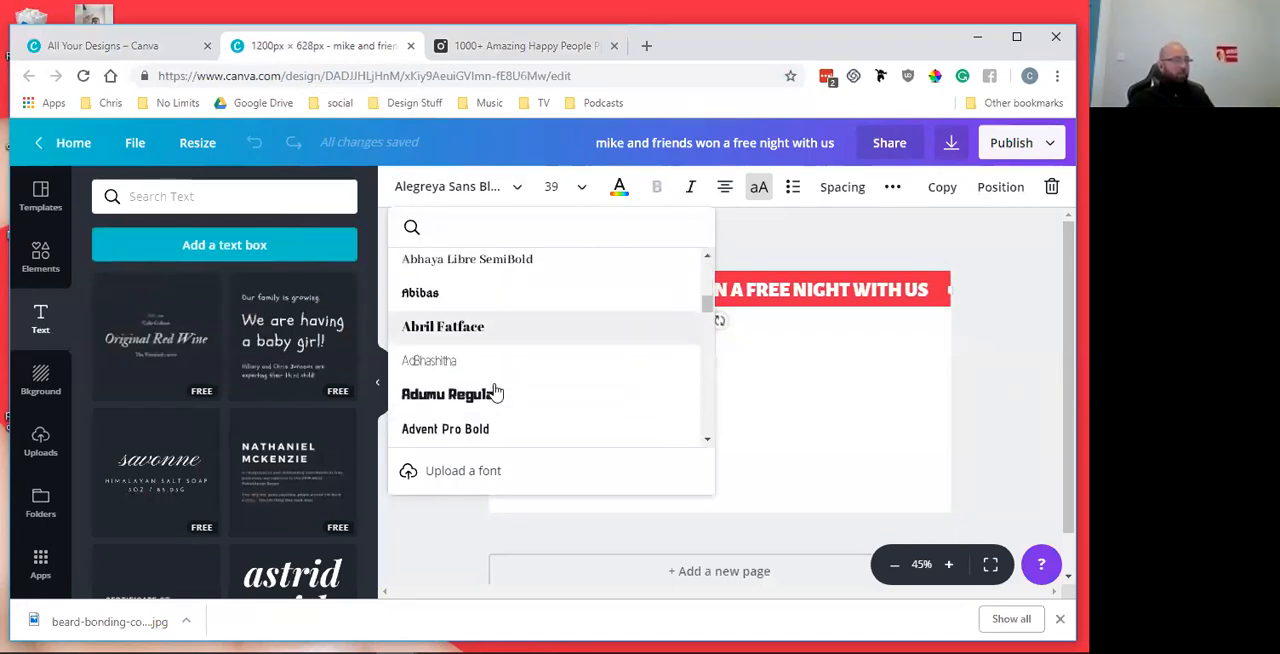
{"action": "scroll", "coordinate": [494, 391], "scroll_direction": "down", "scroll_amount": 1}
{"action": "left_click", "coordinate": [477, 312]}
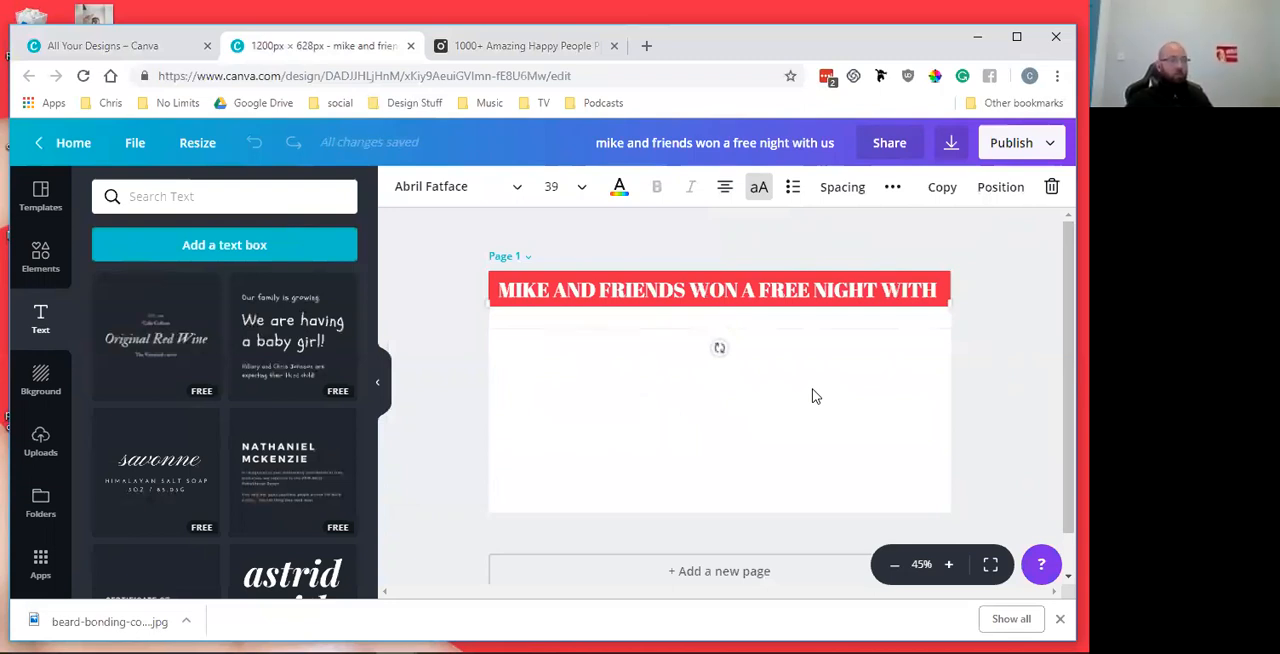
Set the headline's font to Caveat and deselect the text
{"action": "left_click", "coordinate": [535, 195]}
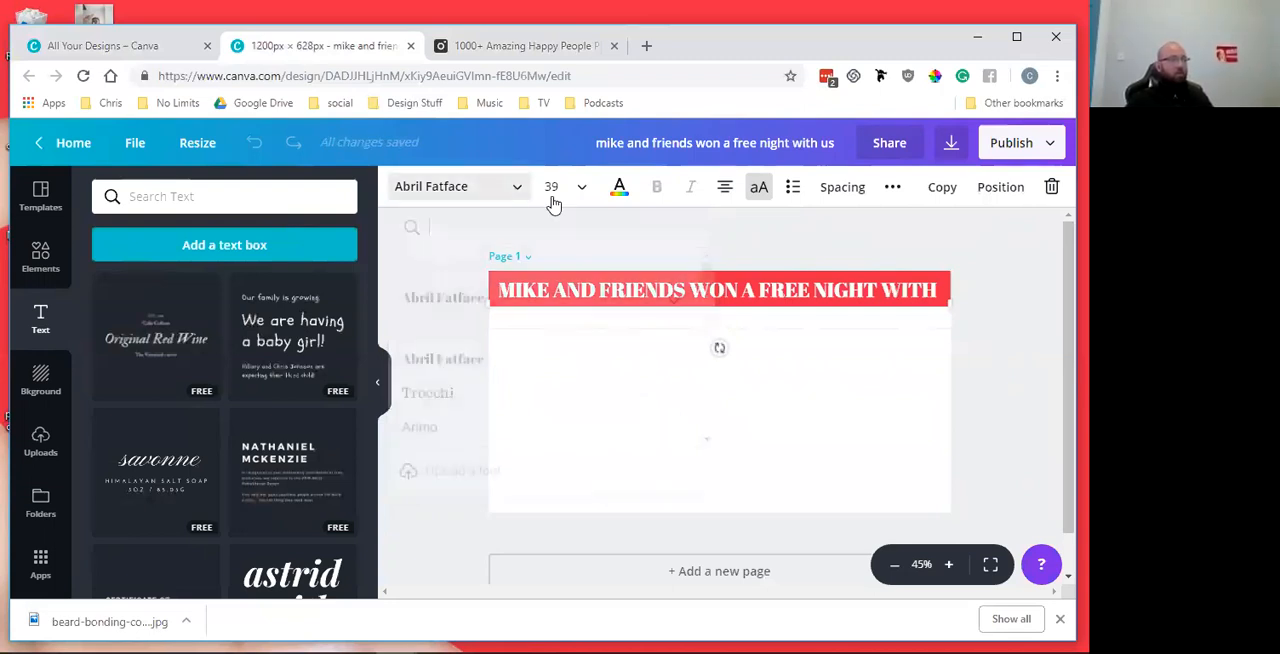
{"action": "scroll", "coordinate": [486, 374], "scroll_direction": "down", "scroll_amount": 3}
{"action": "scroll", "coordinate": [486, 374], "scroll_direction": "down", "scroll_amount": 3}
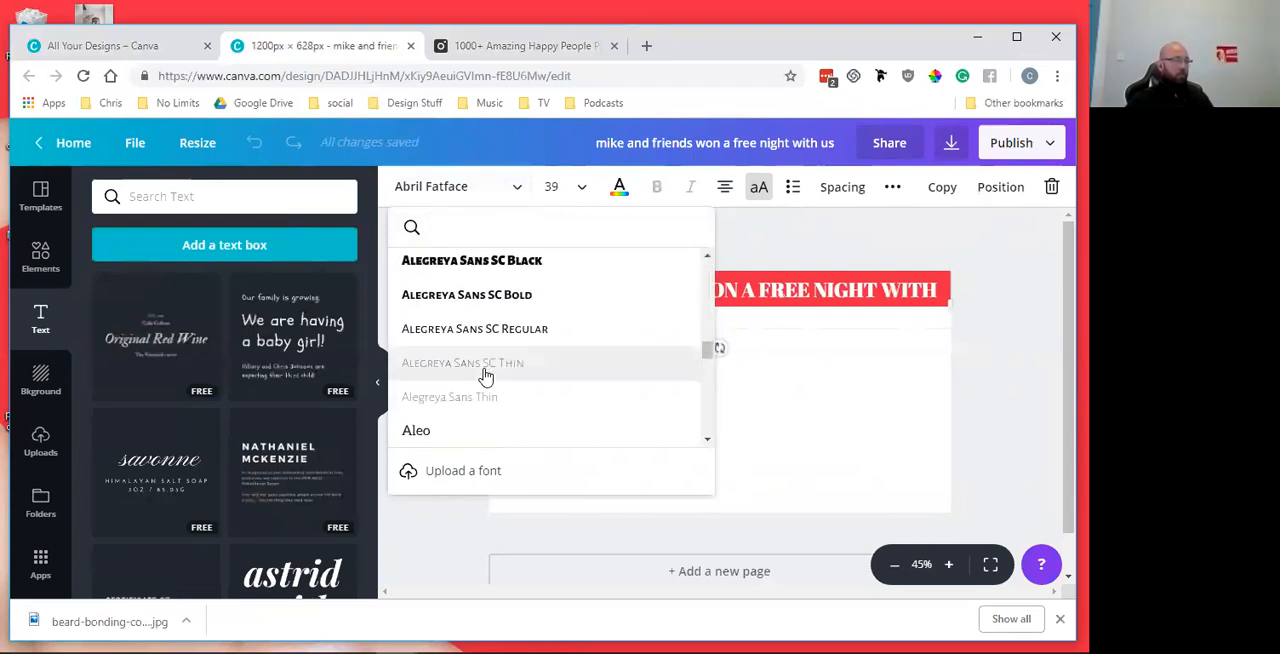
{"action": "scroll", "coordinate": [486, 374], "scroll_direction": "down", "scroll_amount": 10}
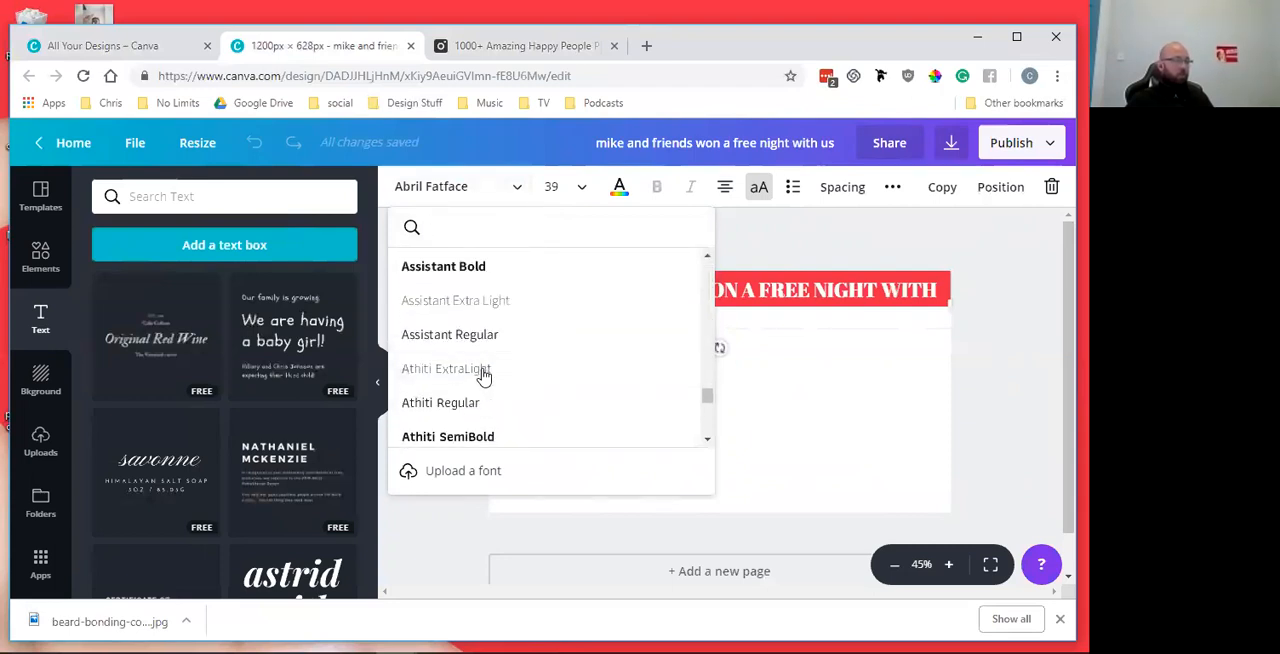
{"action": "scroll", "coordinate": [483, 375], "scroll_direction": "up", "scroll_amount": 3}
{"action": "scroll", "coordinate": [483, 375], "scroll_direction": "down", "scroll_amount": 8}
{"action": "scroll", "coordinate": [483, 375], "scroll_direction": "down", "scroll_amount": 8}
{"action": "scroll", "coordinate": [483, 375], "scroll_direction": "down", "scroll_amount": 8}
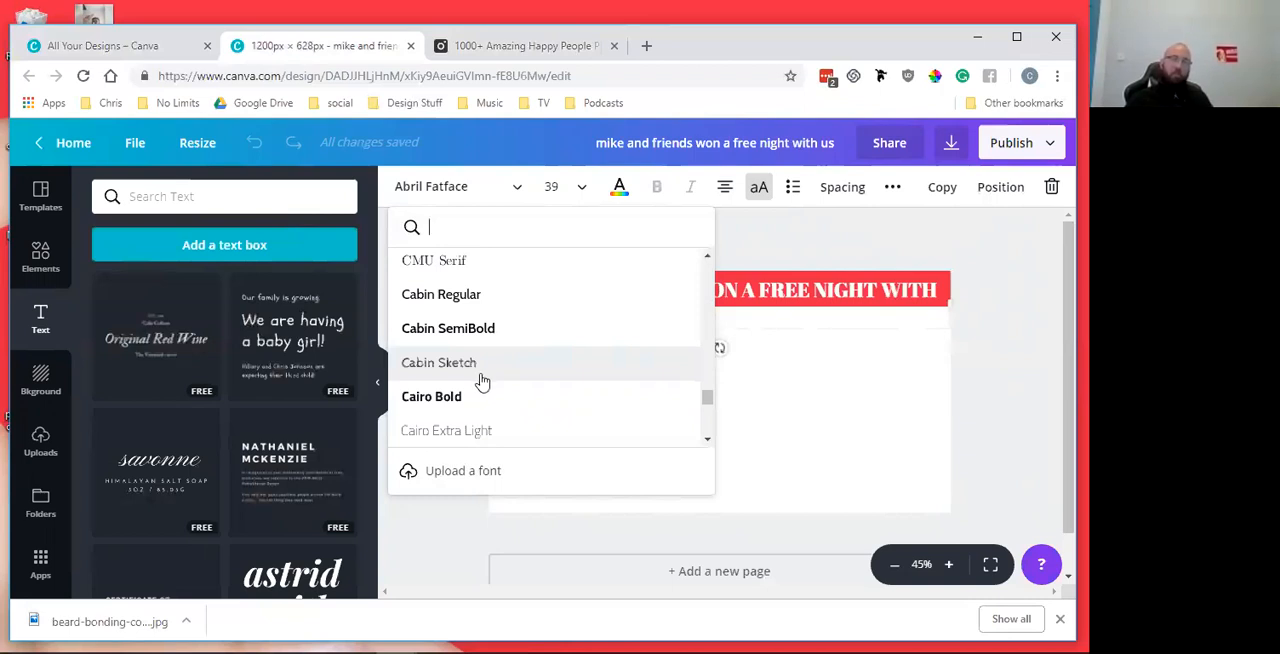
{"action": "scroll", "coordinate": [488, 405], "scroll_direction": "down", "scroll_amount": 3}
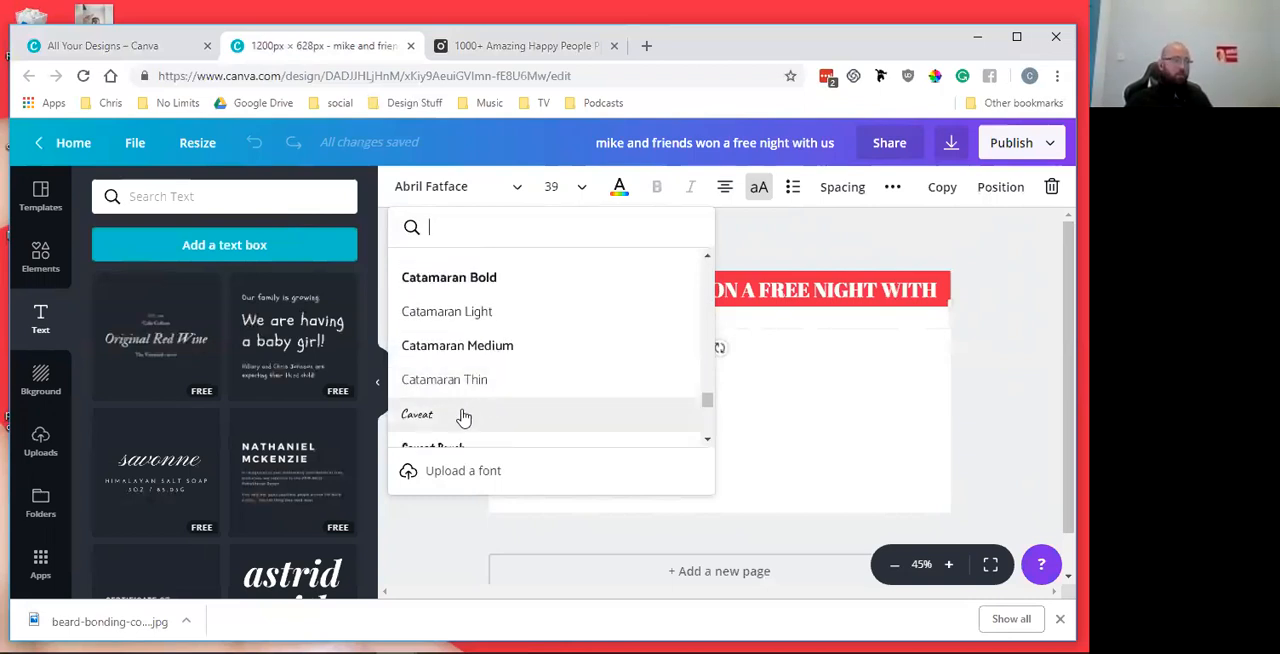
{"action": "left_click", "coordinate": [531, 418]}
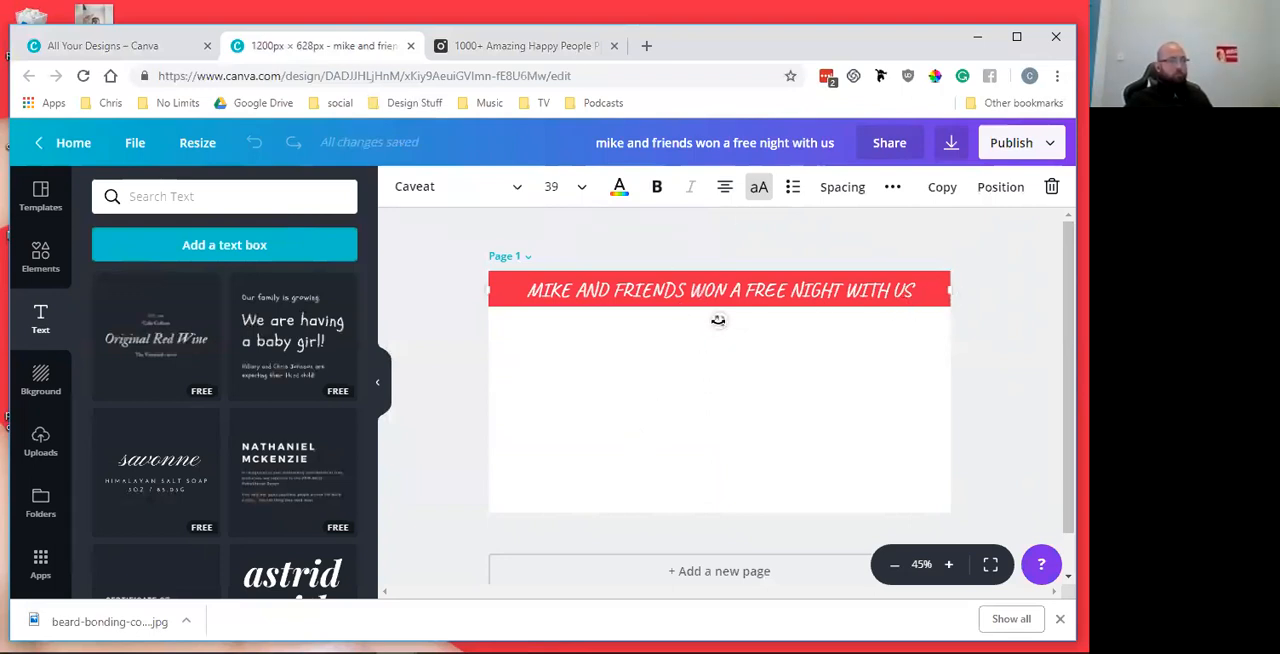
{"action": "left_click", "coordinate": [916, 248]}
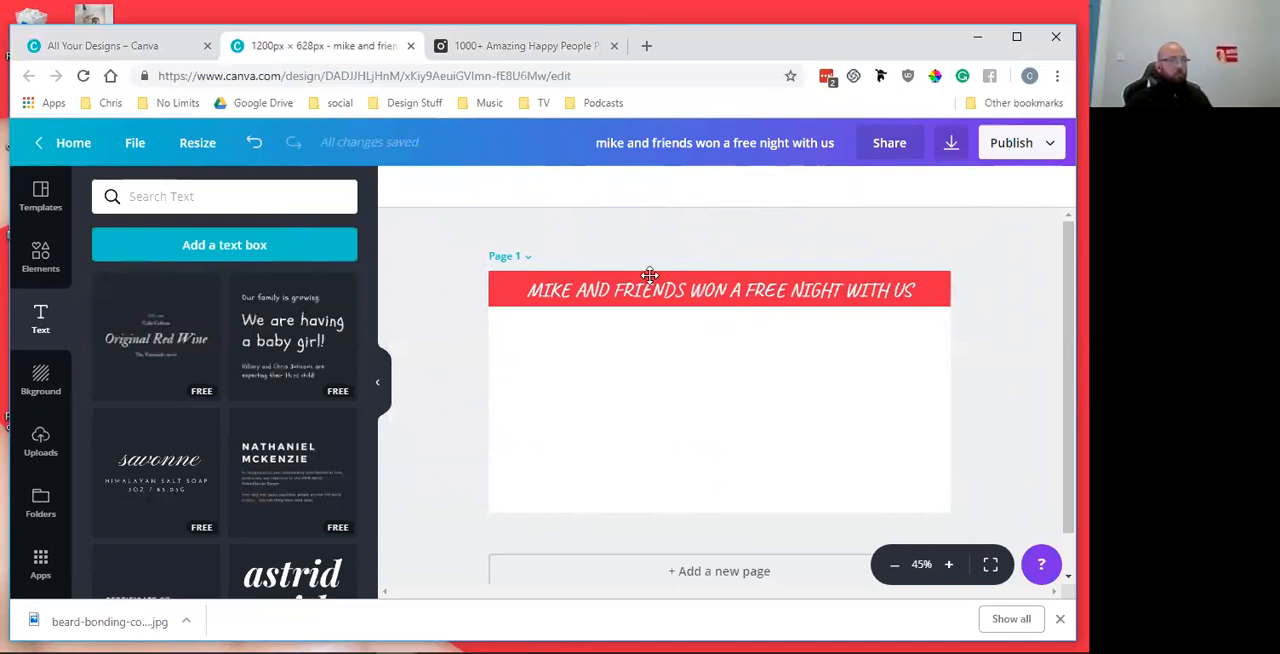
Group the headline with the red banner and shift the group slightly to the left on the page
{"action": "left_click", "coordinate": [610, 288]}
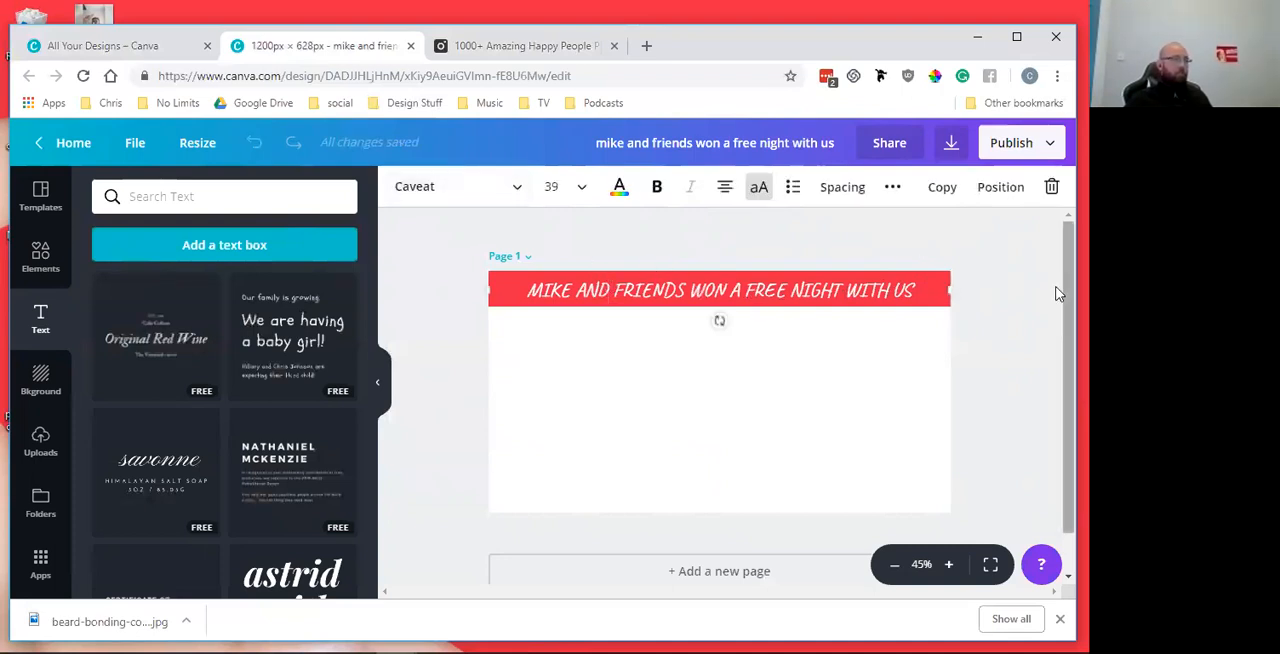
{"action": "left_click", "coordinate": [996, 287]}
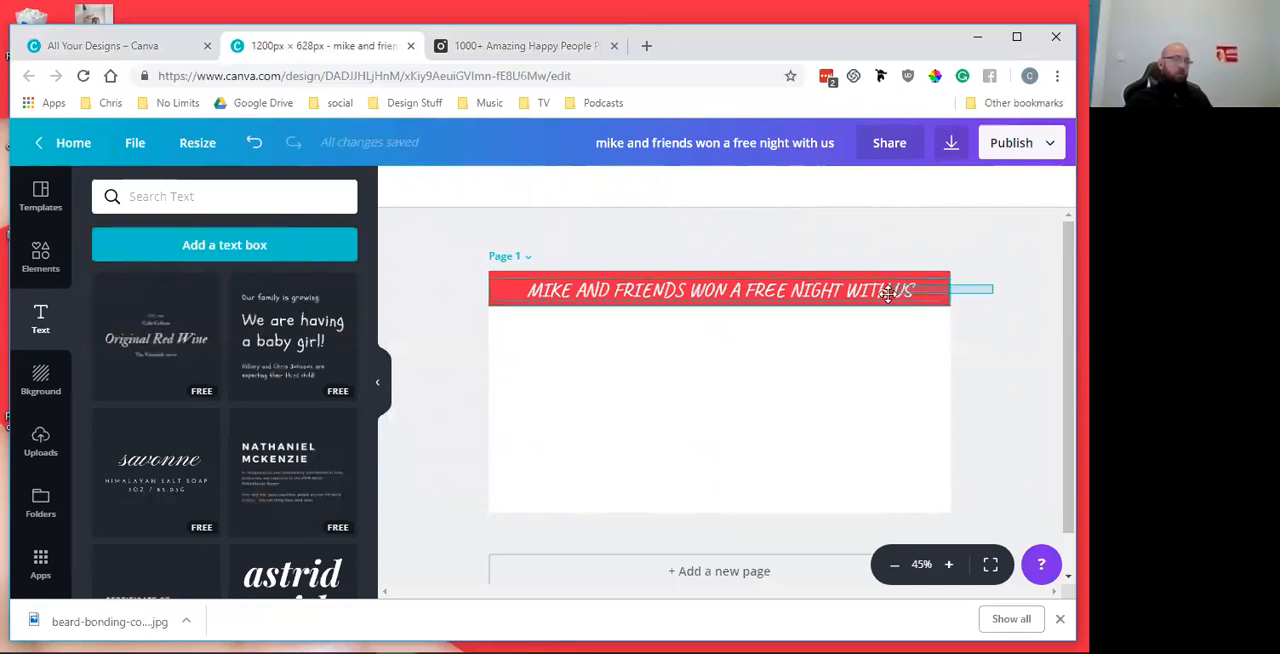
{"action": "left_click", "coordinate": [924, 290]}
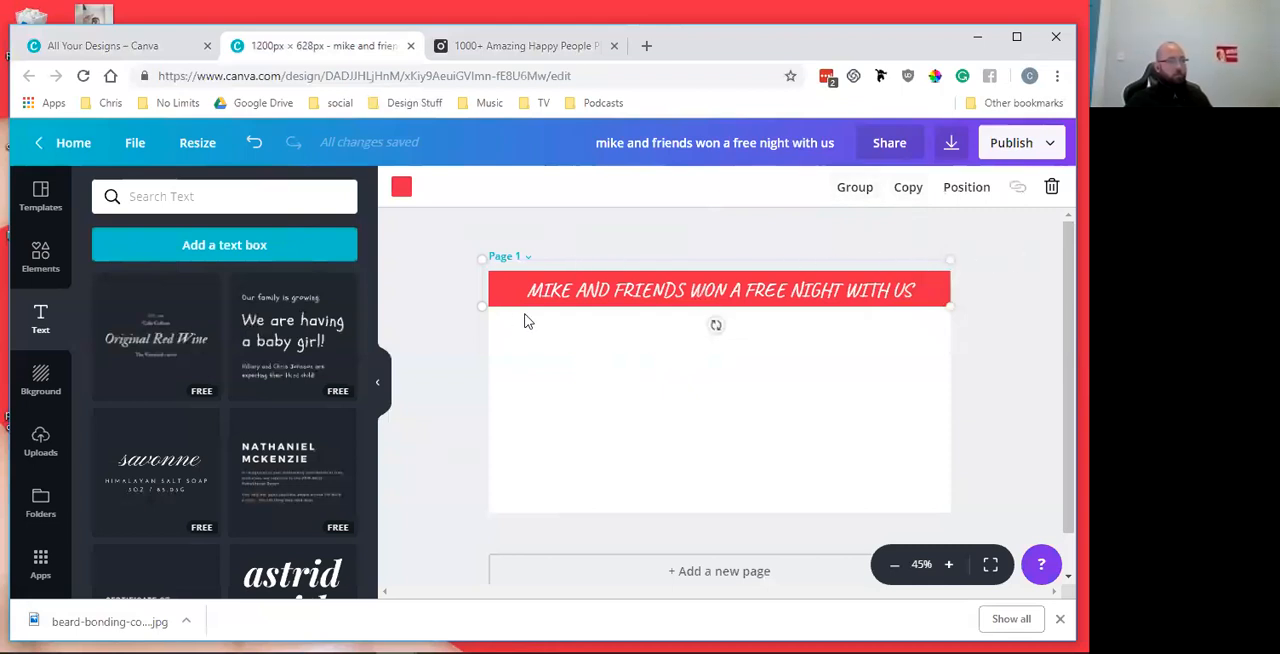
{"action": "left_click", "coordinate": [856, 188]}
{"action": "mouse_move", "coordinate": [856, 288]}
{"action": "left_mouse_down"}
{"action": "mouse_move", "coordinate": [770, 294]}
{"action": "mouse_move", "coordinate": [850, 408]}
{"action": "mouse_move", "coordinate": [836, 434]}
{"action": "mouse_move", "coordinate": [846, 288]}
{"action": "left_mouse_up"}
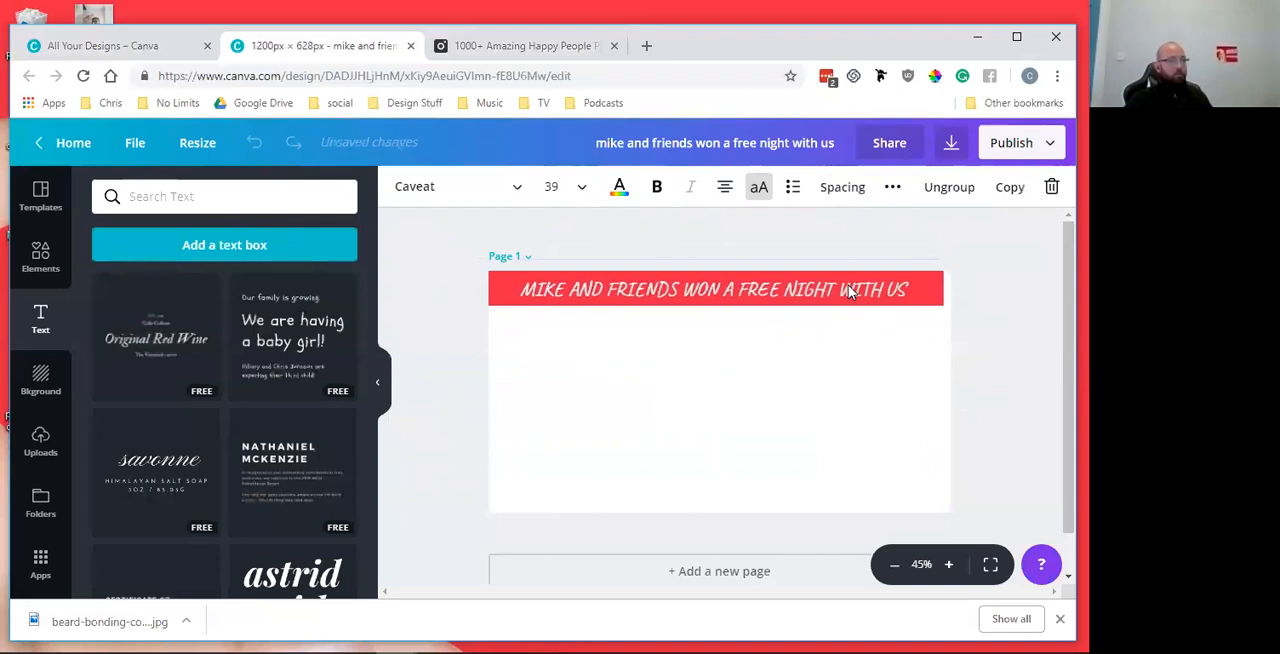
Ungroup and regroup the headline and red banner, and move the group back so the banner spans the full page width
{"action": "left_click", "coordinate": [946, 199]}
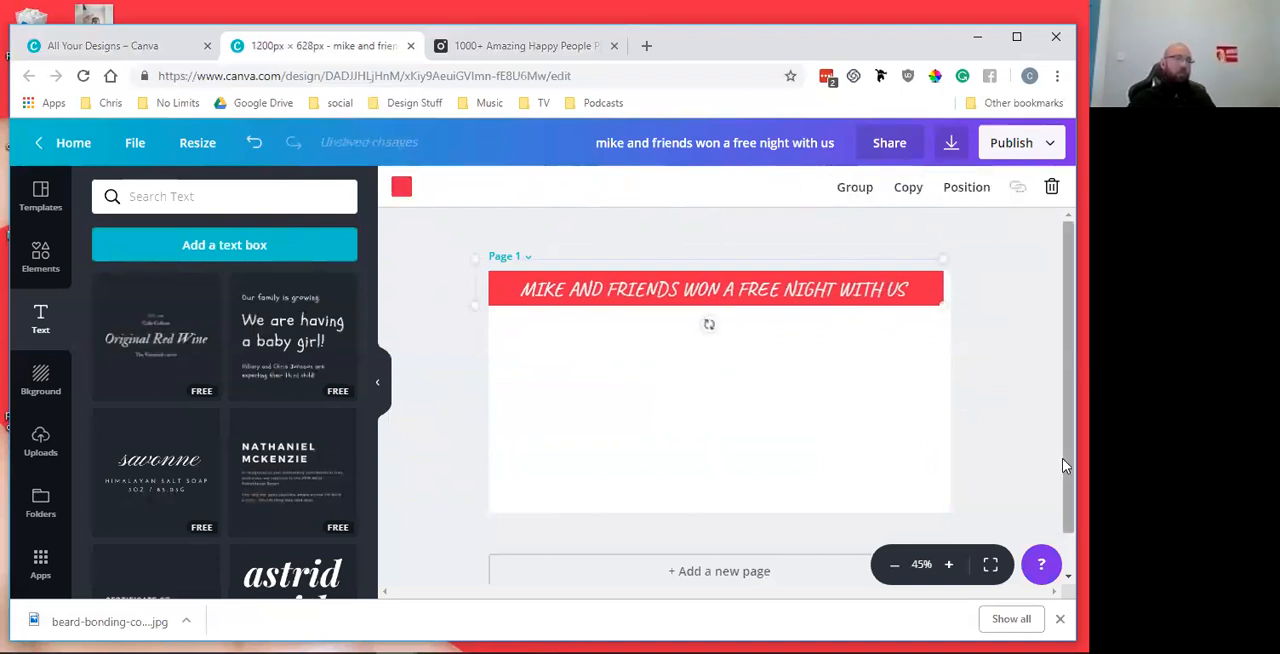
{"action": "left_click", "coordinate": [1034, 368]}
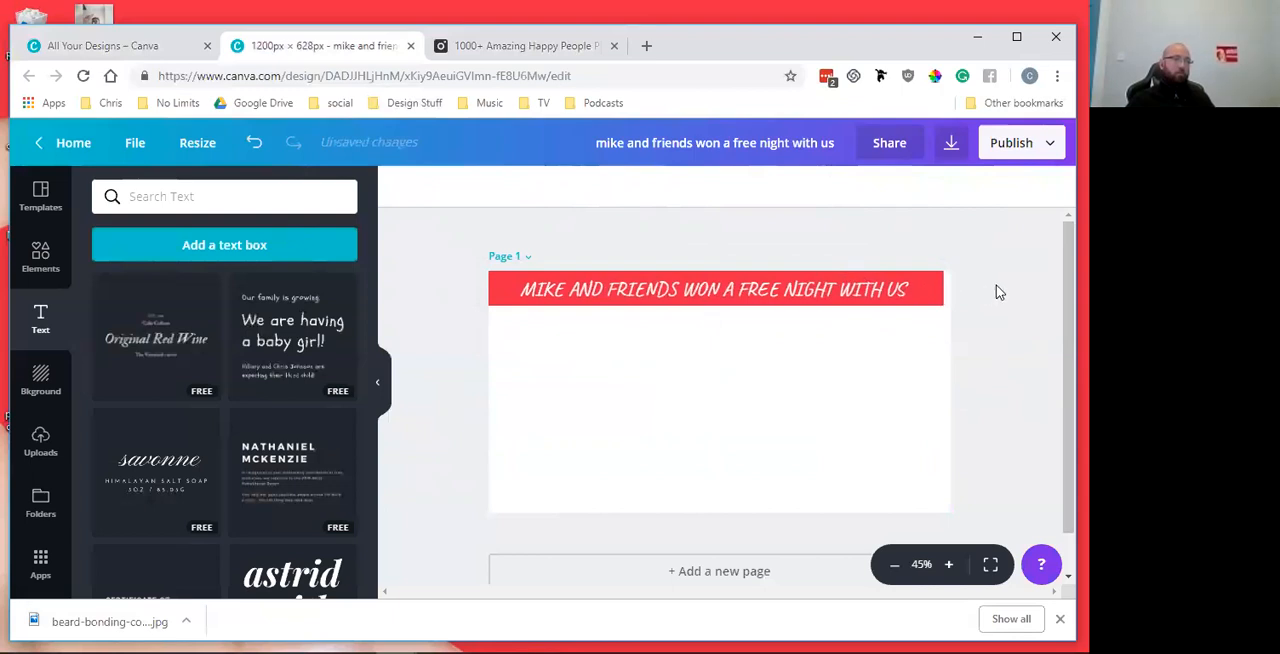
{"action": "left_click_drag", "start_coordinate": [996, 286], "coordinate": [850, 280]}
{"action": "left_click", "coordinate": [852, 187]}
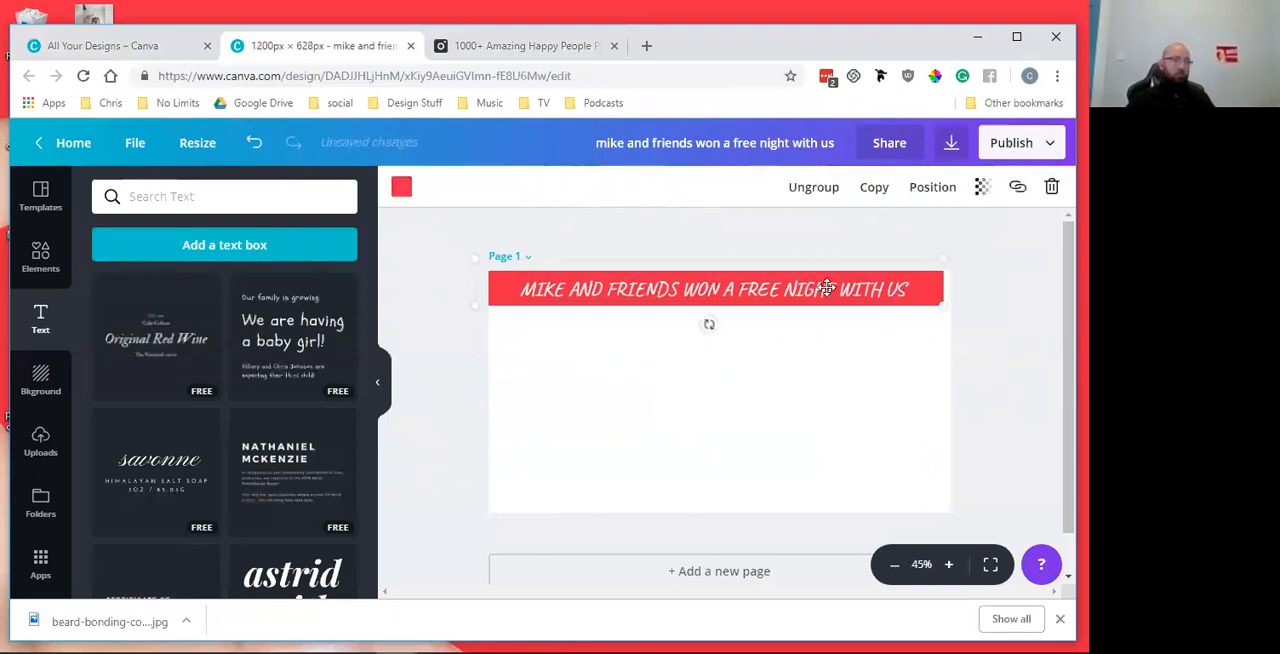
{"action": "left_click", "coordinate": [740, 288]}
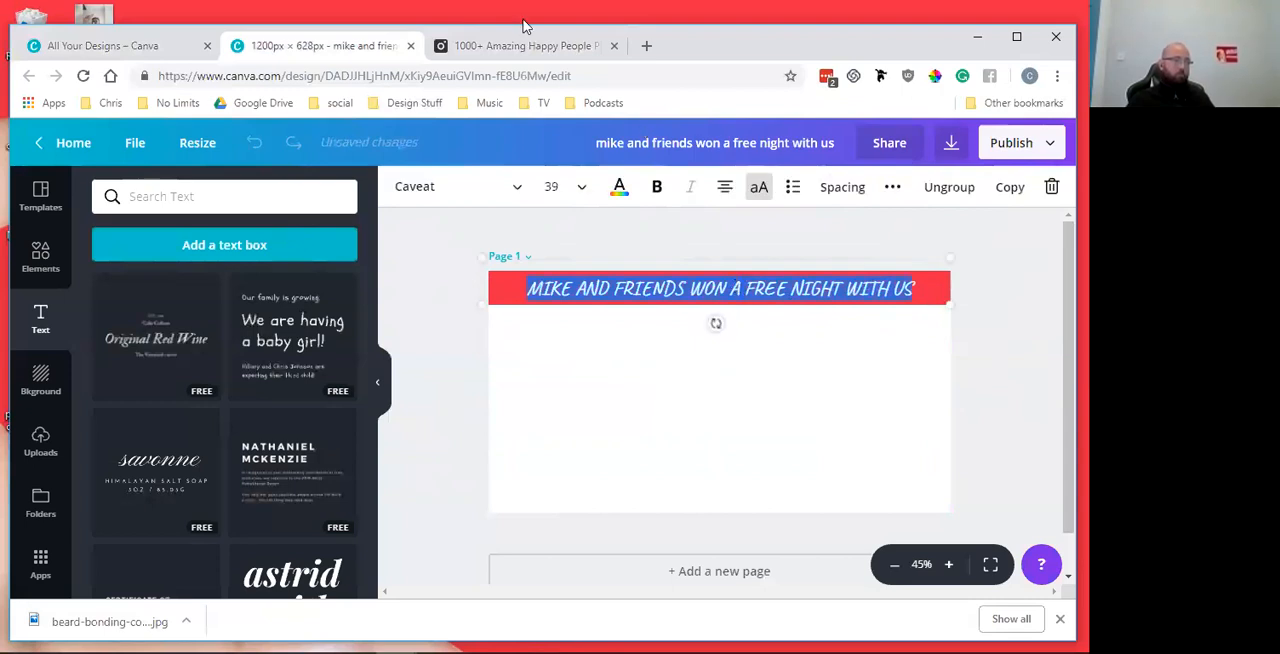
{"action": "left_click", "coordinate": [516, 187]}
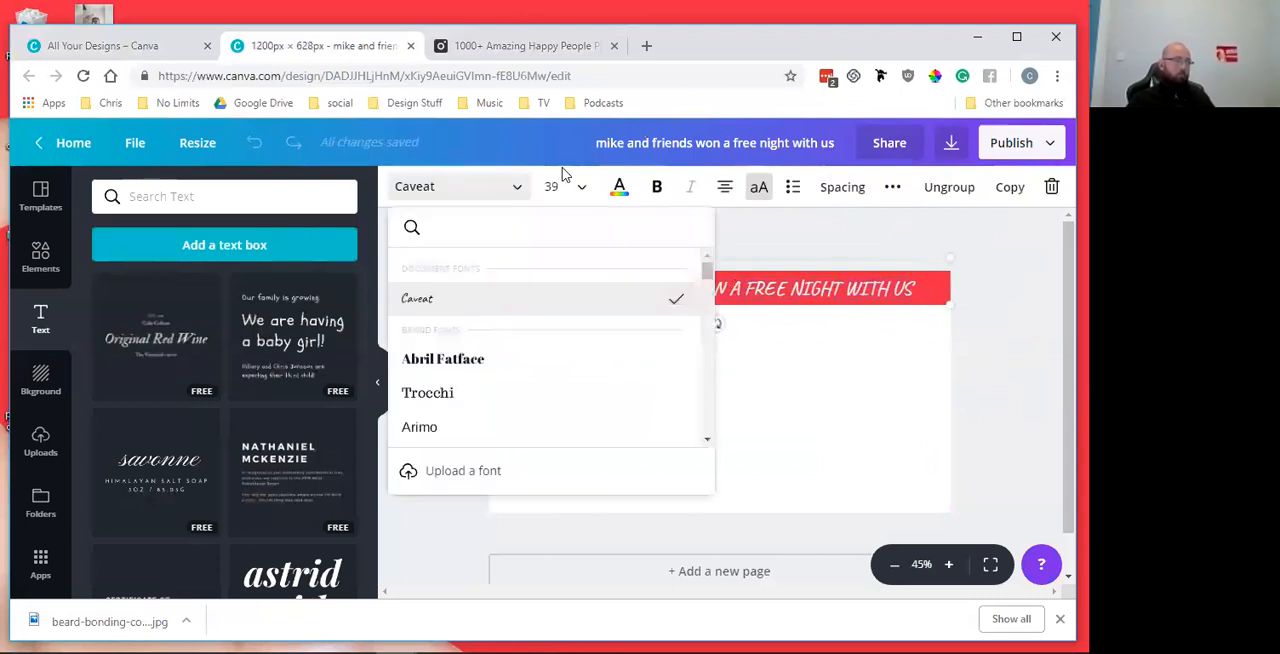
{"action": "scroll", "coordinate": [486, 378], "scroll_direction": "down", "scroll_amount": 2}
{"action": "scroll", "coordinate": [486, 378], "scroll_direction": "up", "scroll_amount": 2}
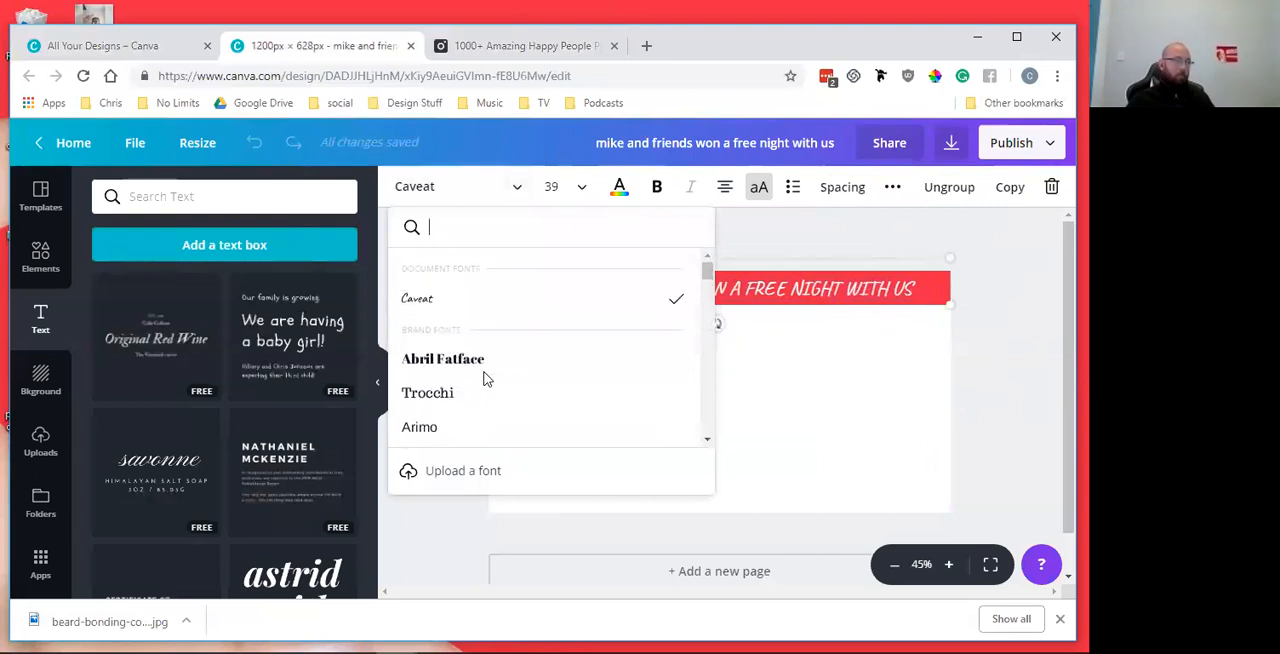
{"action": "left_click", "coordinate": [785, 243]}
{"action": "left_click", "coordinate": [891, 287]}
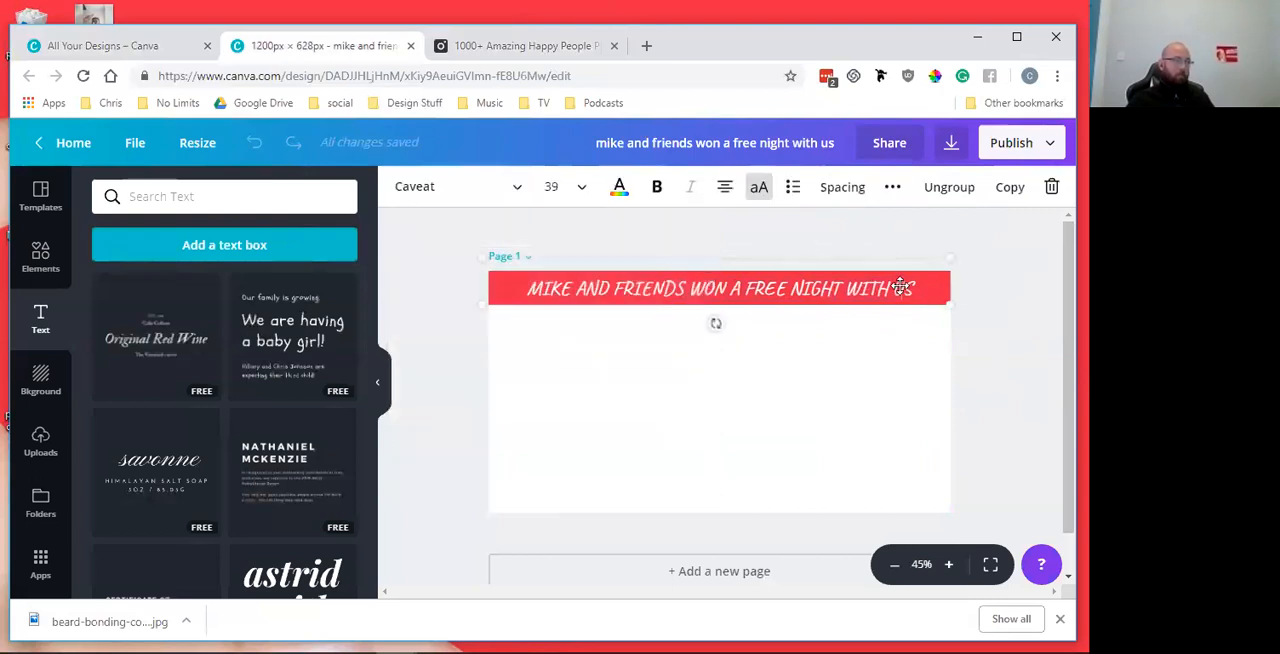
Delete the grouped headline and red banner from the page
{"action": "left_click", "coordinate": [983, 286]}
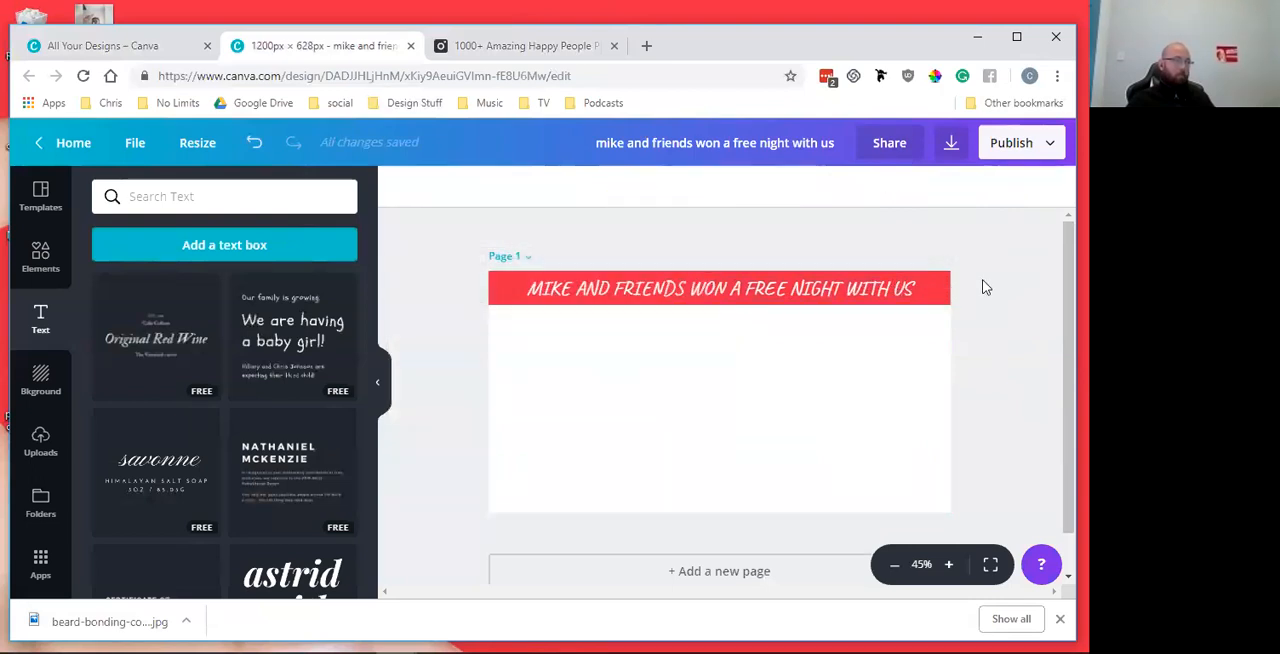
{"action": "left_click", "coordinate": [787, 299]}
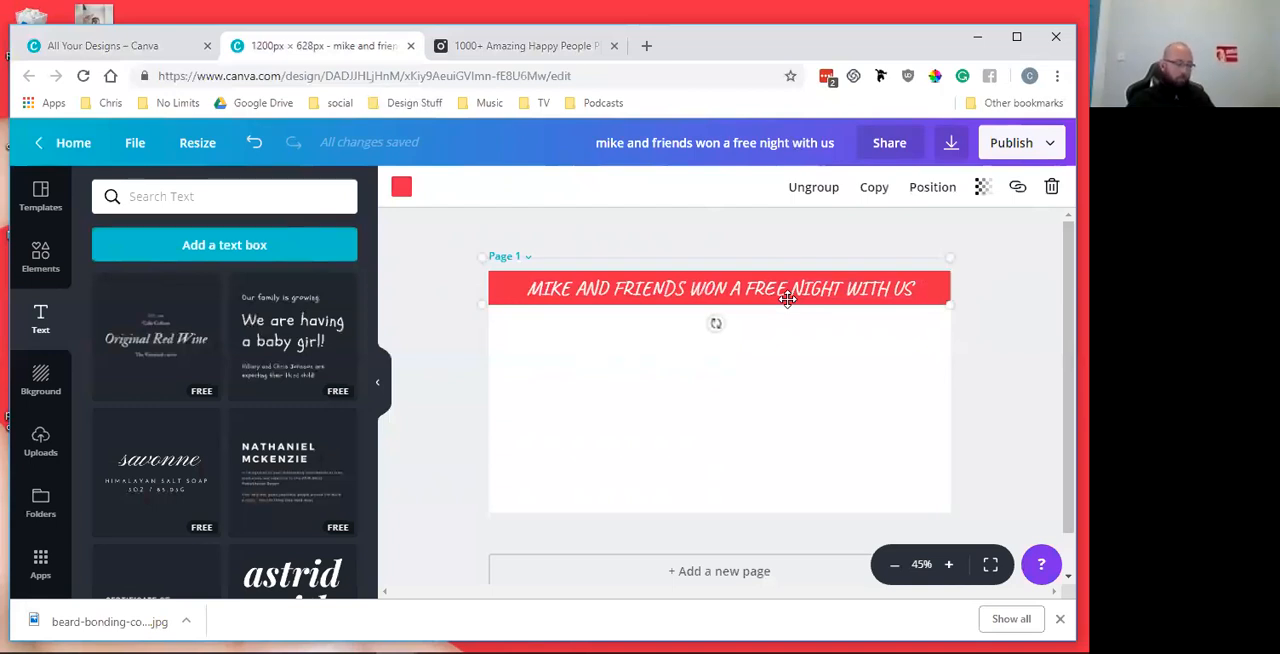
{"action": "key", "text": "Delete"}
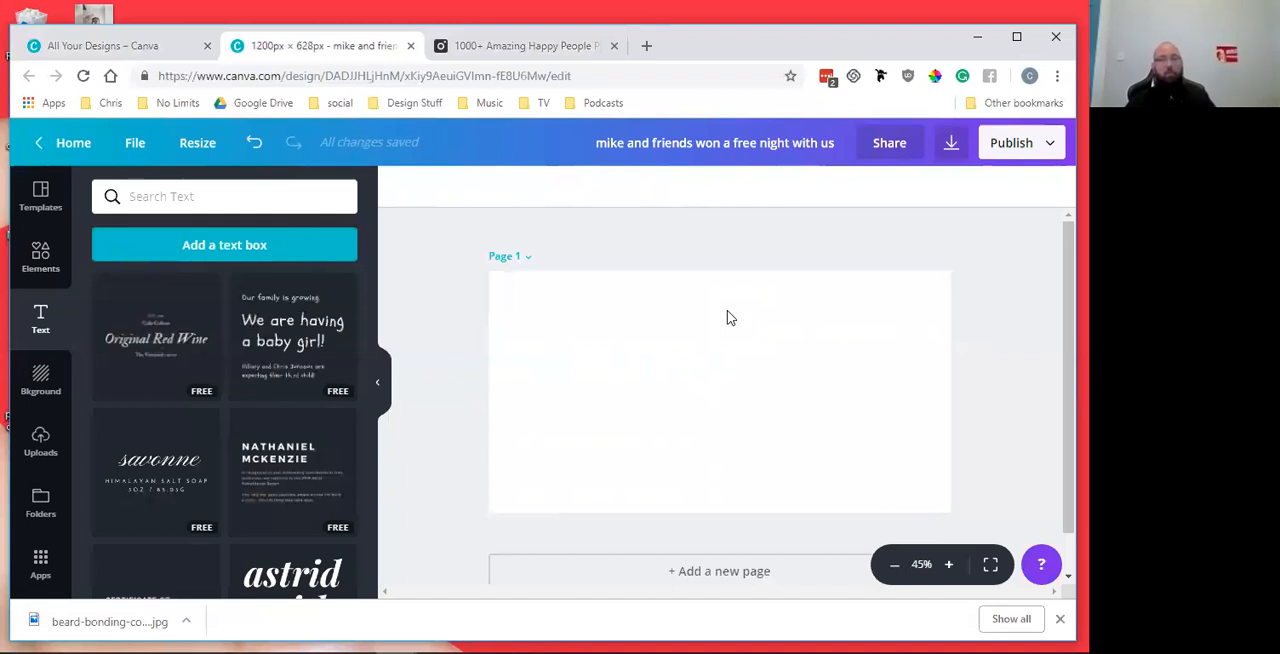
Go to the All Your Designs page and open the Crush It With Canva folder
{"action": "left_click", "coordinate": [132, 46]}
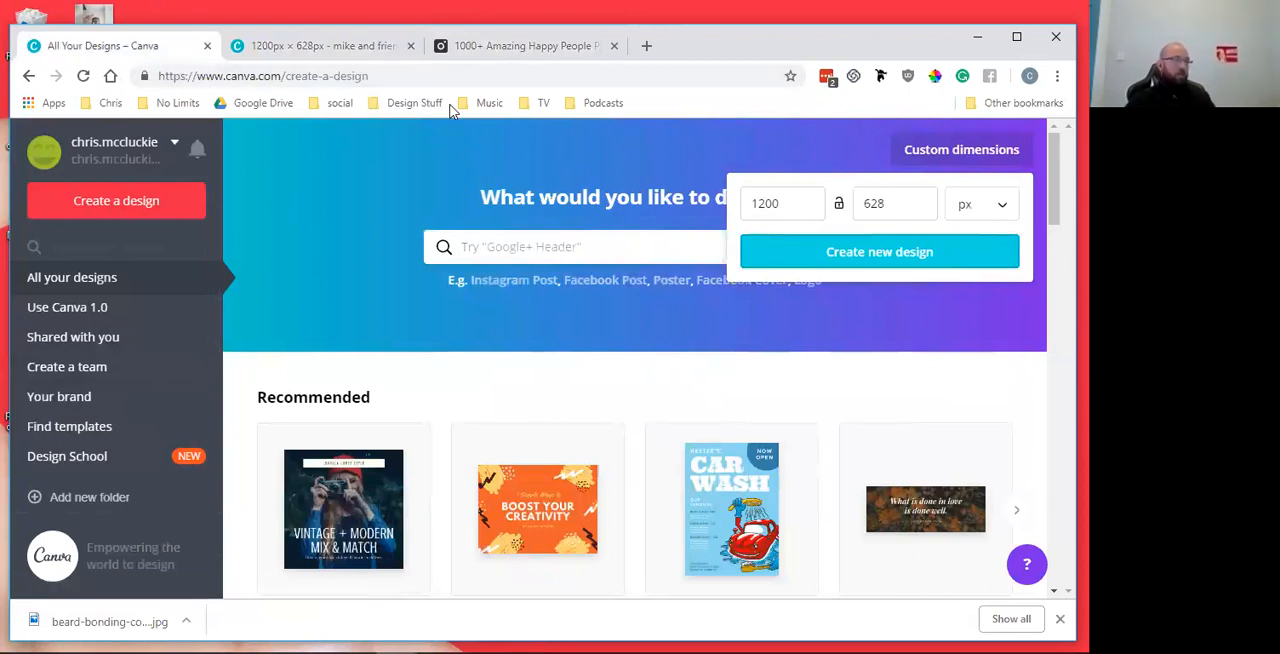
{"action": "scroll", "coordinate": [118, 400], "scroll_direction": "down", "scroll_amount": 1}
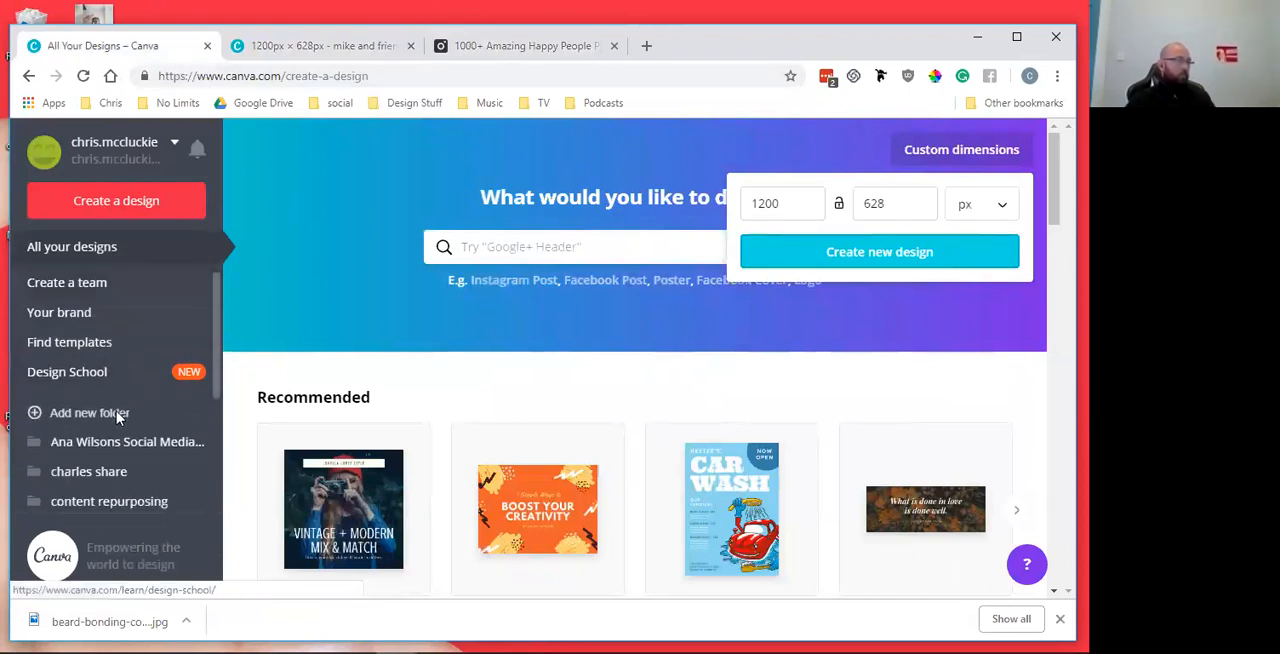
{"action": "scroll", "coordinate": [108, 452], "scroll_direction": "down", "scroll_amount": 3}
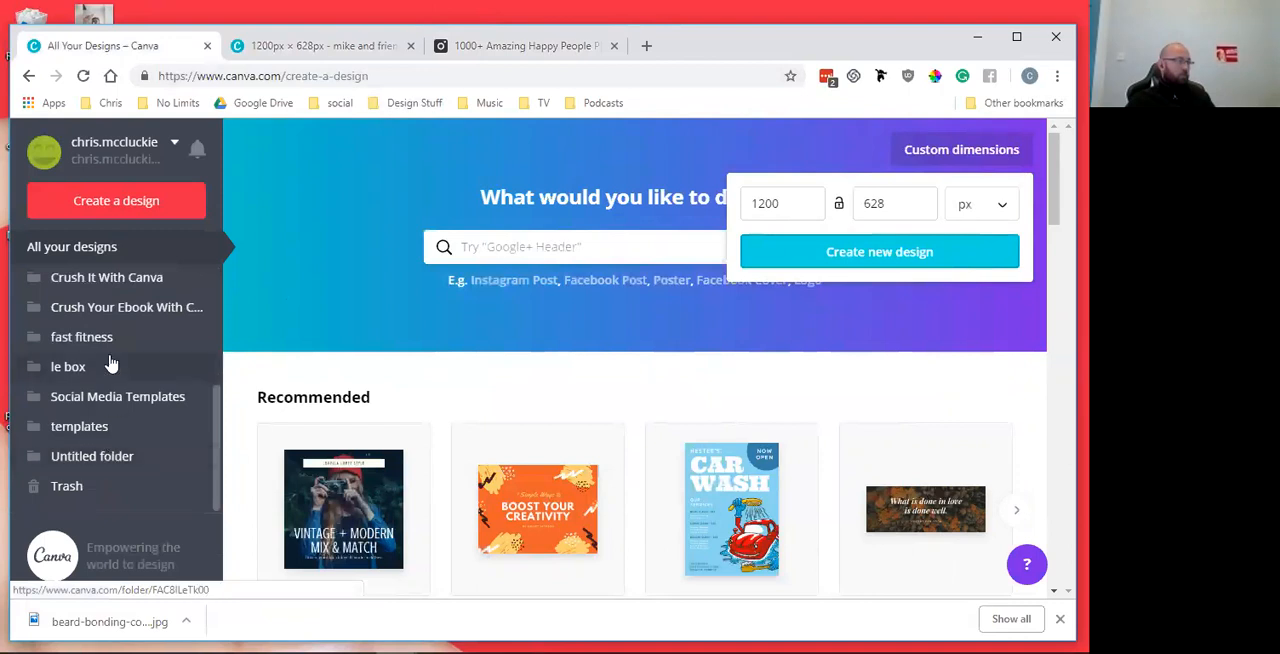
{"action": "left_click", "coordinate": [145, 278]}
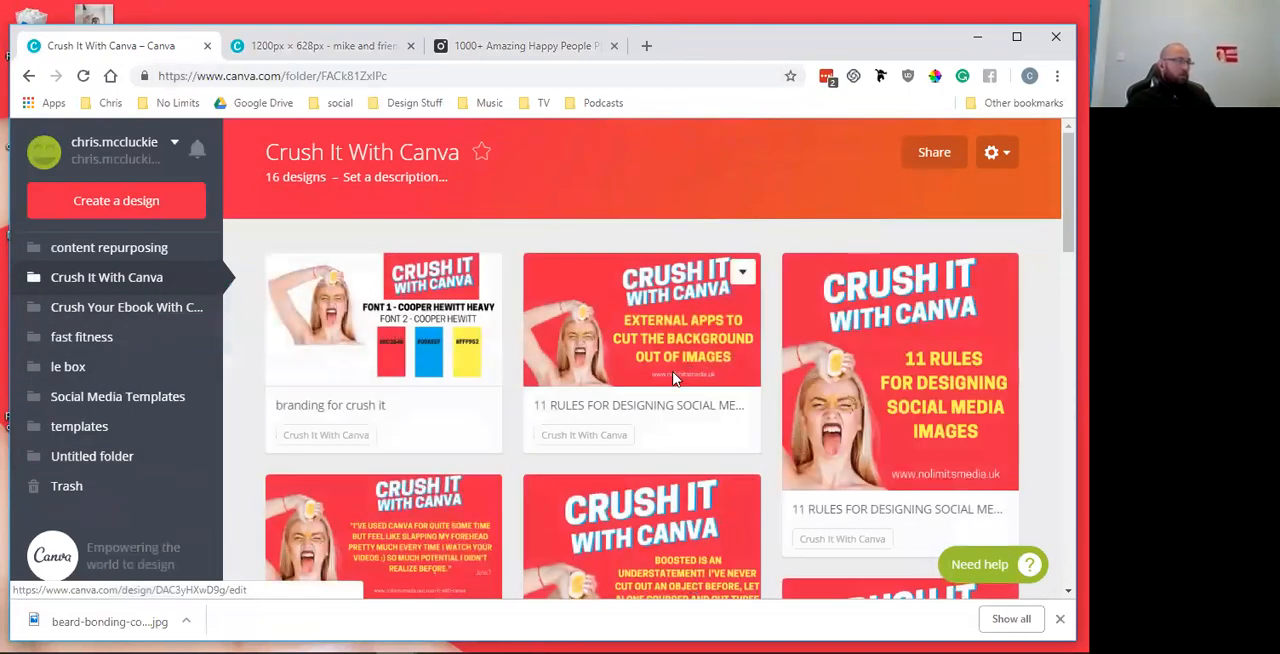
Start a new design using the "canva testimonial template" design as its template
{"action": "scroll", "coordinate": [674, 378], "scroll_direction": "down", "scroll_amount": 5}
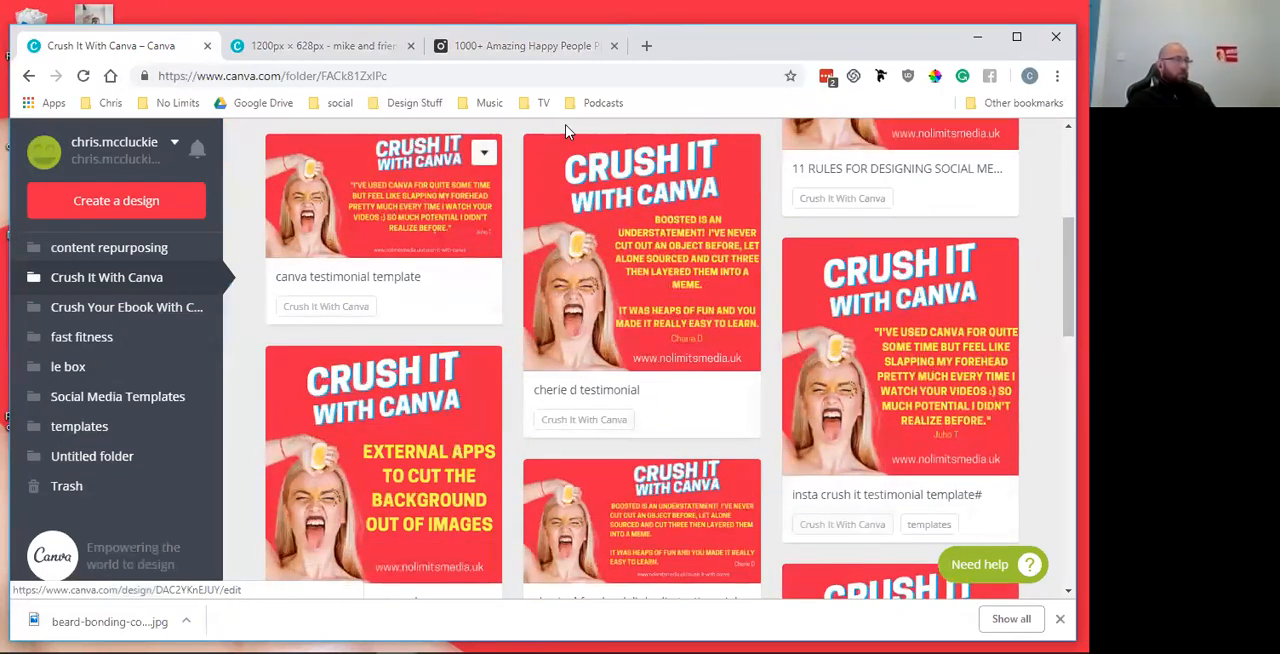
{"action": "left_click", "coordinate": [484, 152]}
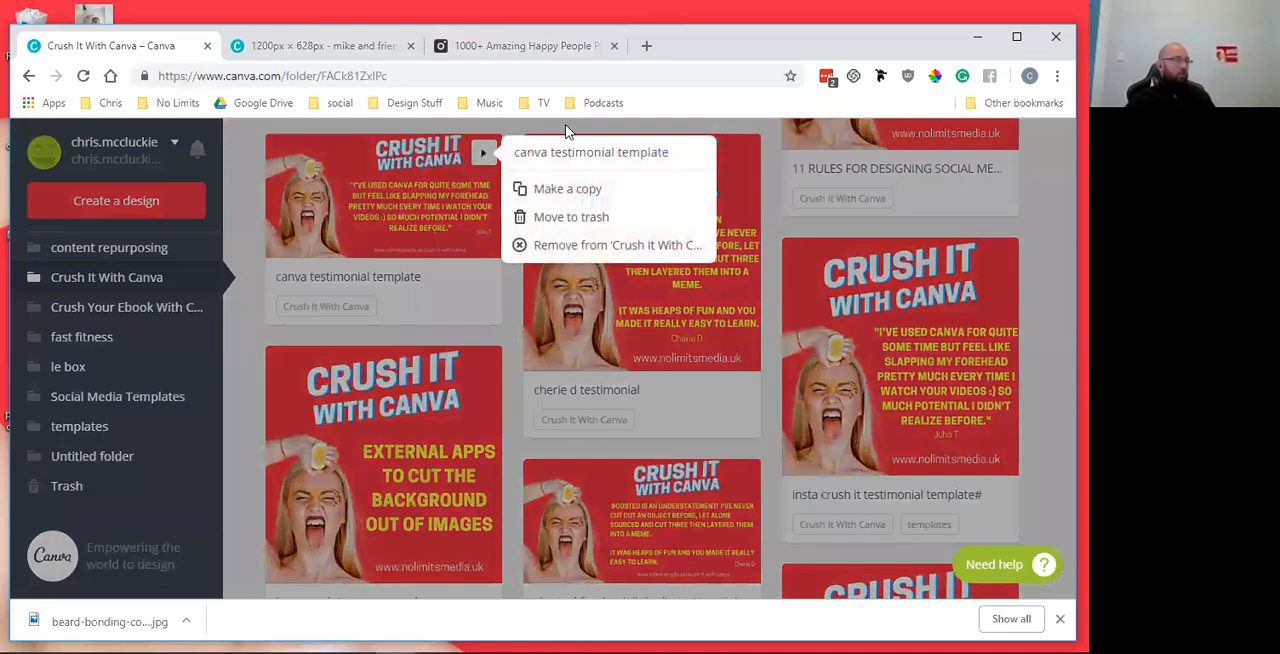
{"action": "left_click", "coordinate": [565, 130]}
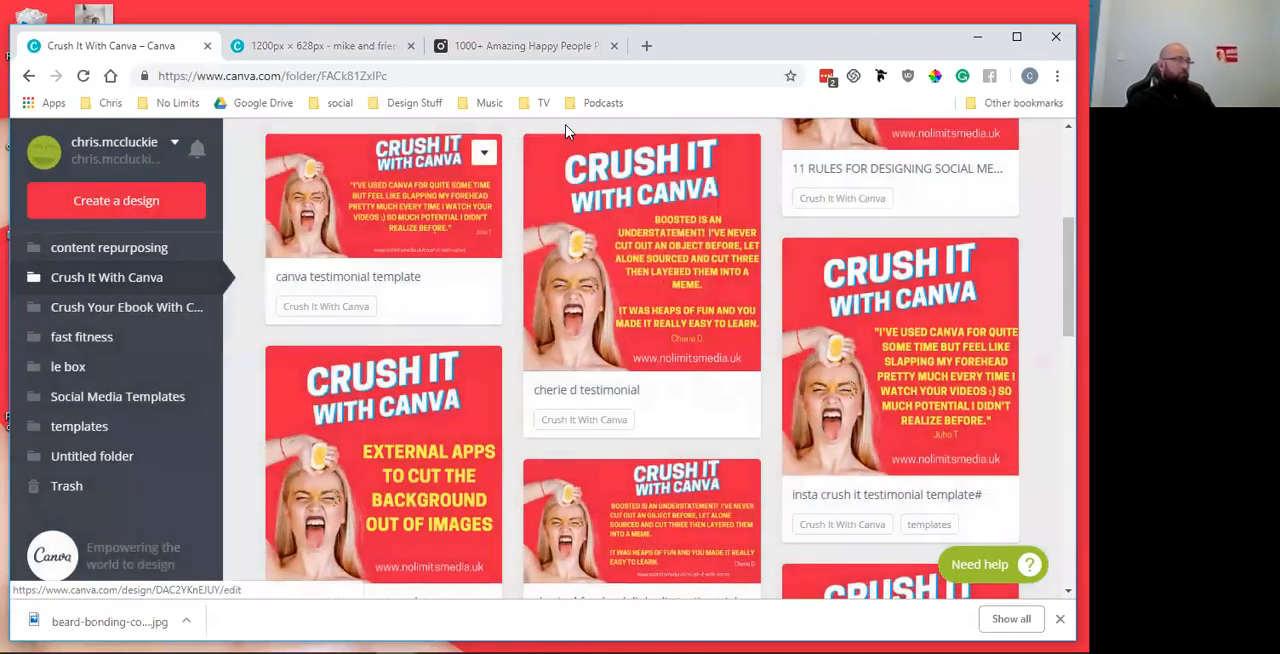
{"action": "left_click", "coordinate": [565, 130]}
{"action": "left_click", "coordinate": [888, 265]}
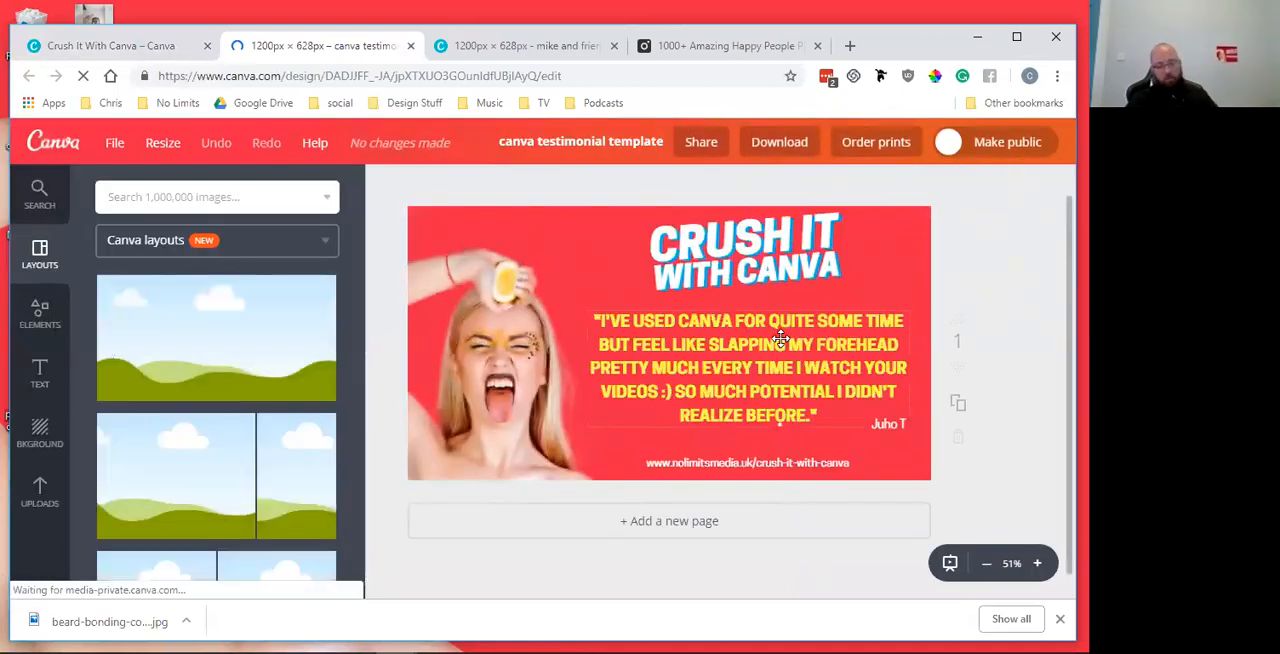
Delete the yellow testimonial quote and the author's name from the copied design
{"action": "left_click", "coordinate": [906, 354]}
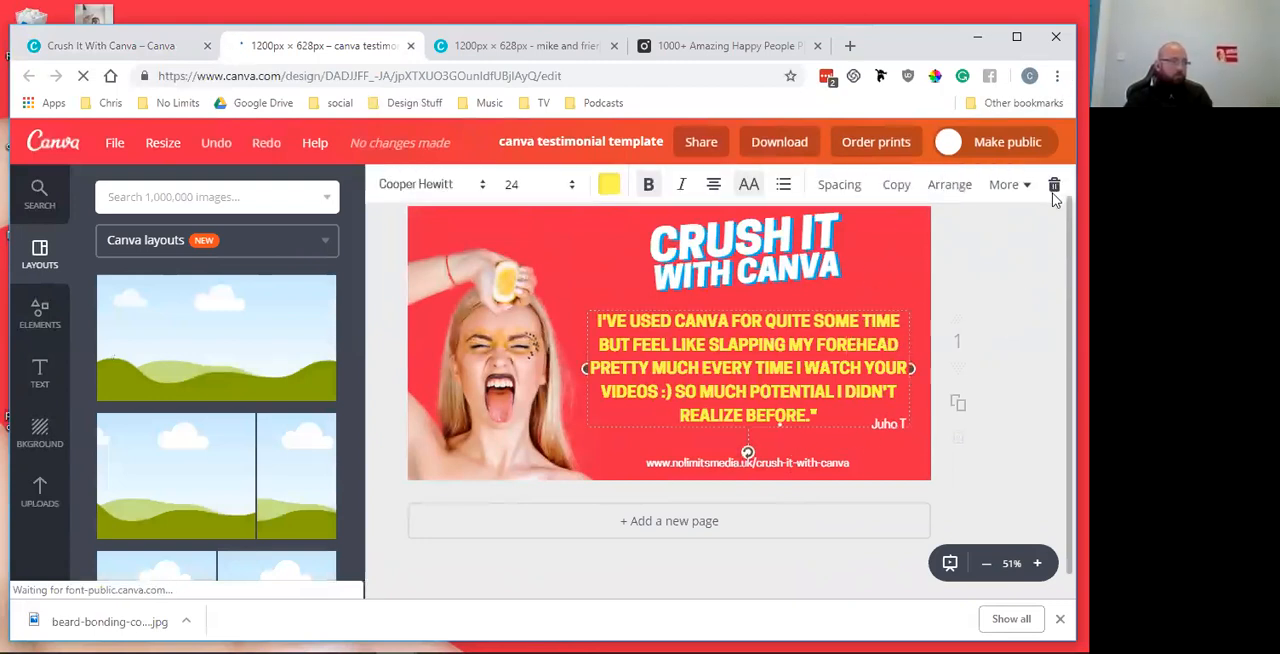
{"action": "left_click", "coordinate": [1054, 190]}
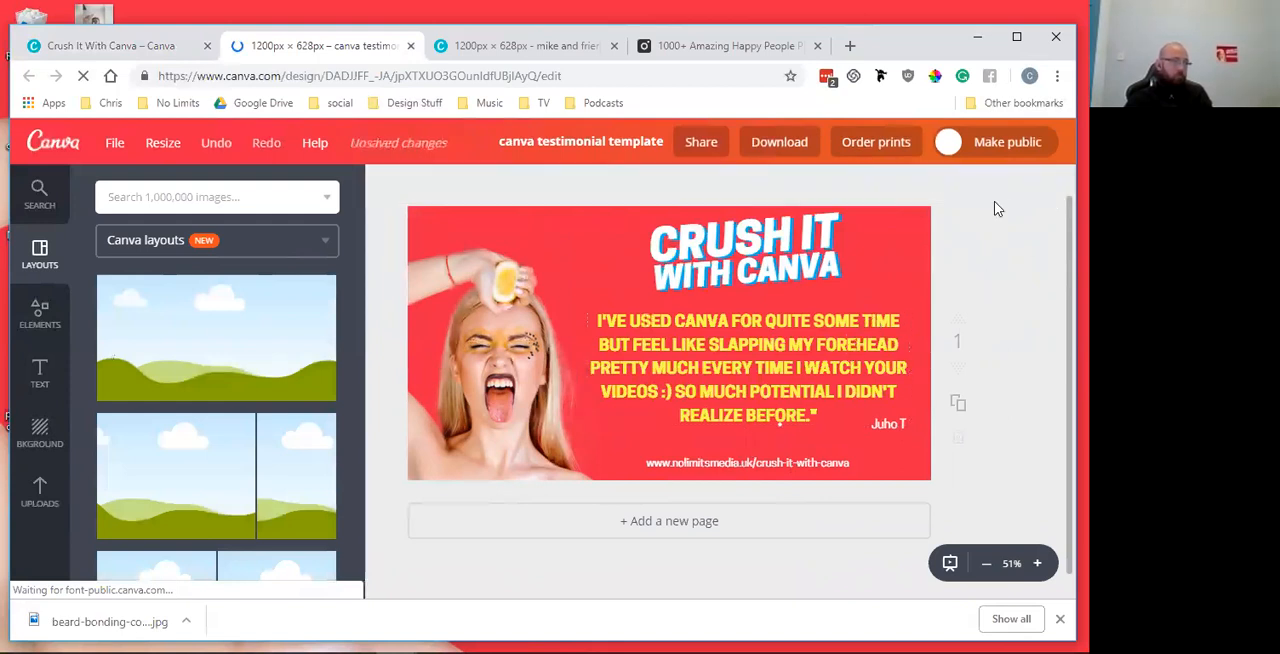
{"action": "left_click", "coordinate": [856, 346]}
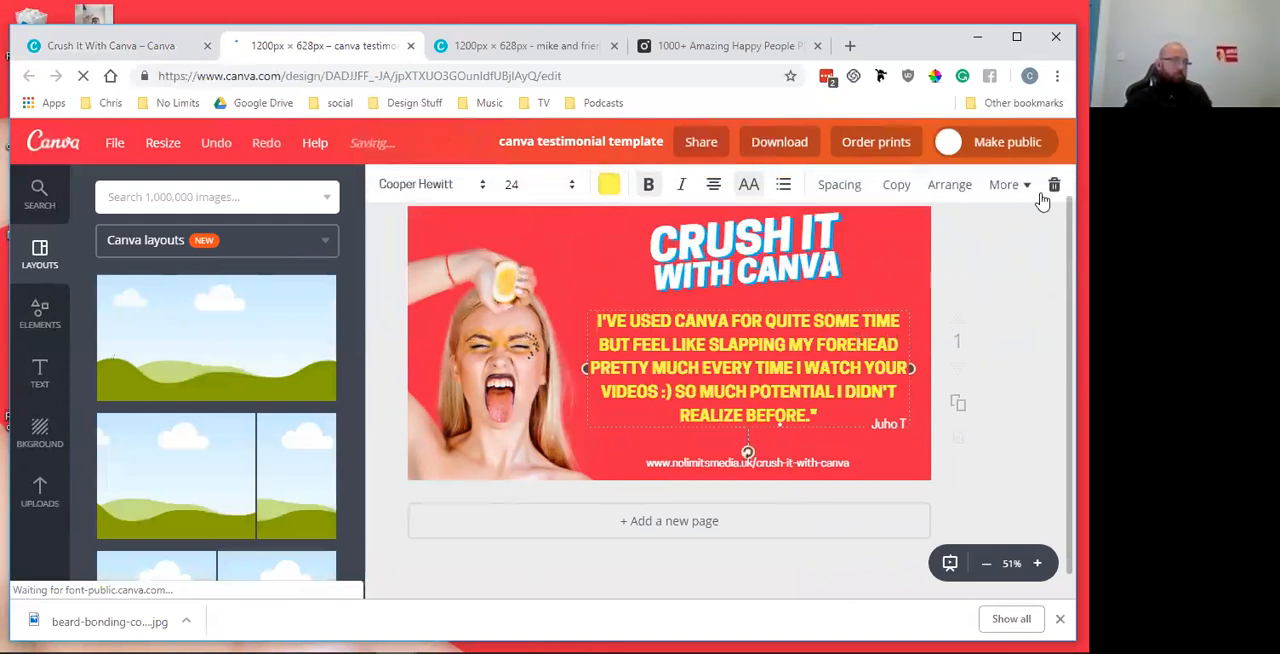
{"action": "key", "text": "Delete"}
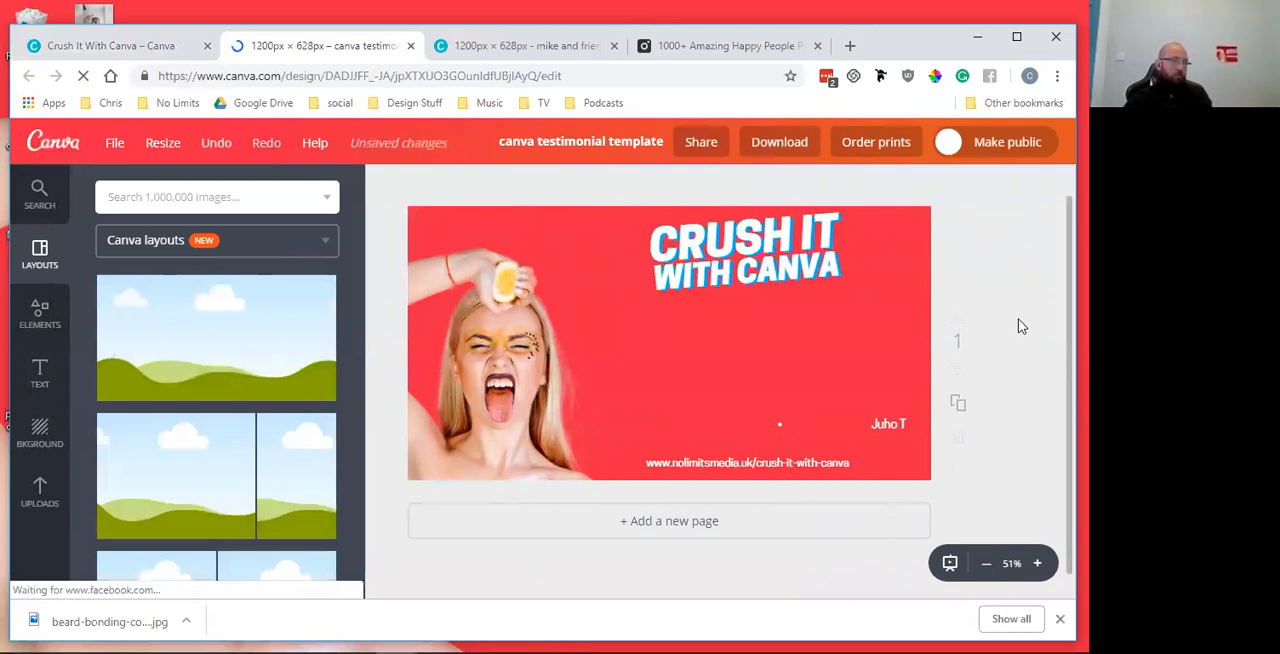
{"action": "left_click", "coordinate": [893, 426]}
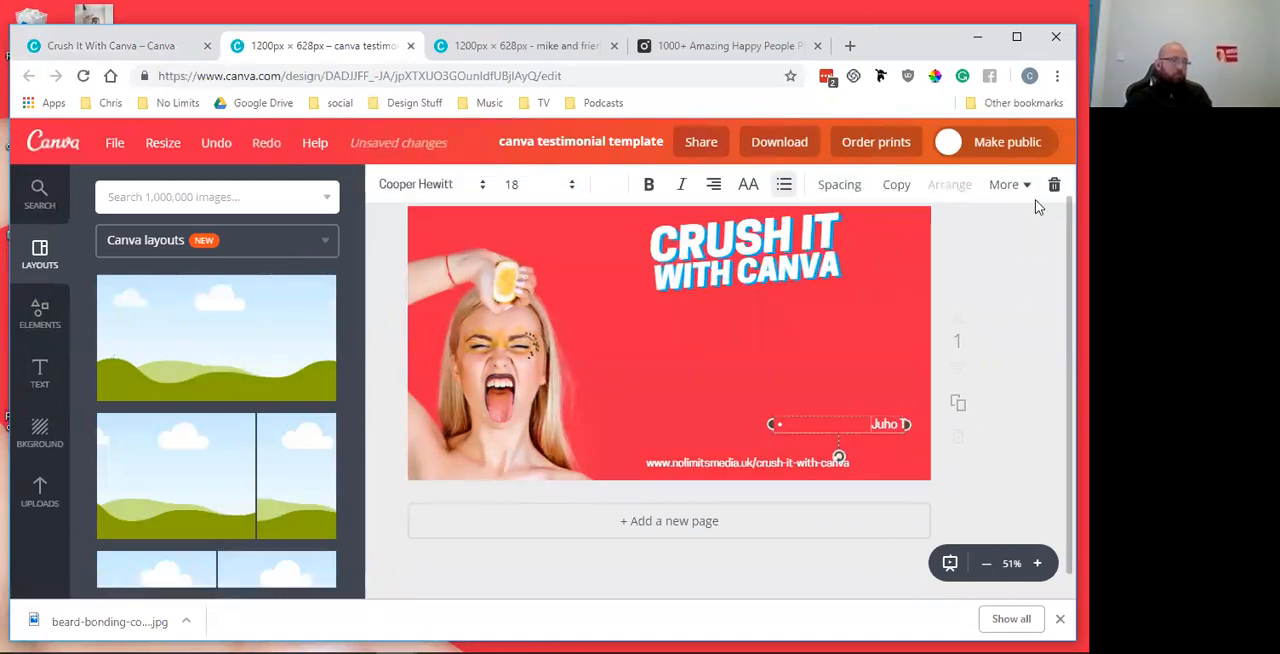
{"action": "left_click", "coordinate": [1058, 194]}
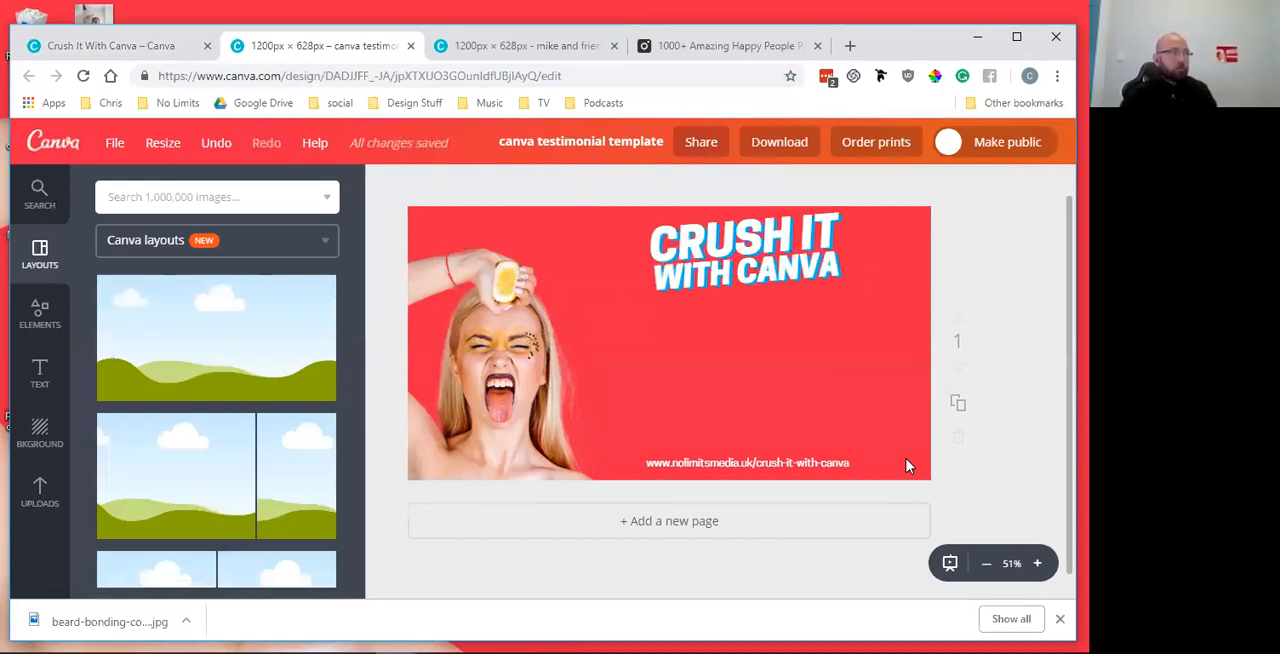
Return to the Crush It With Canva folder, close the testimonial preview and open the "branding for crush it" design for editing
{"action": "left_click", "coordinate": [530, 48]}
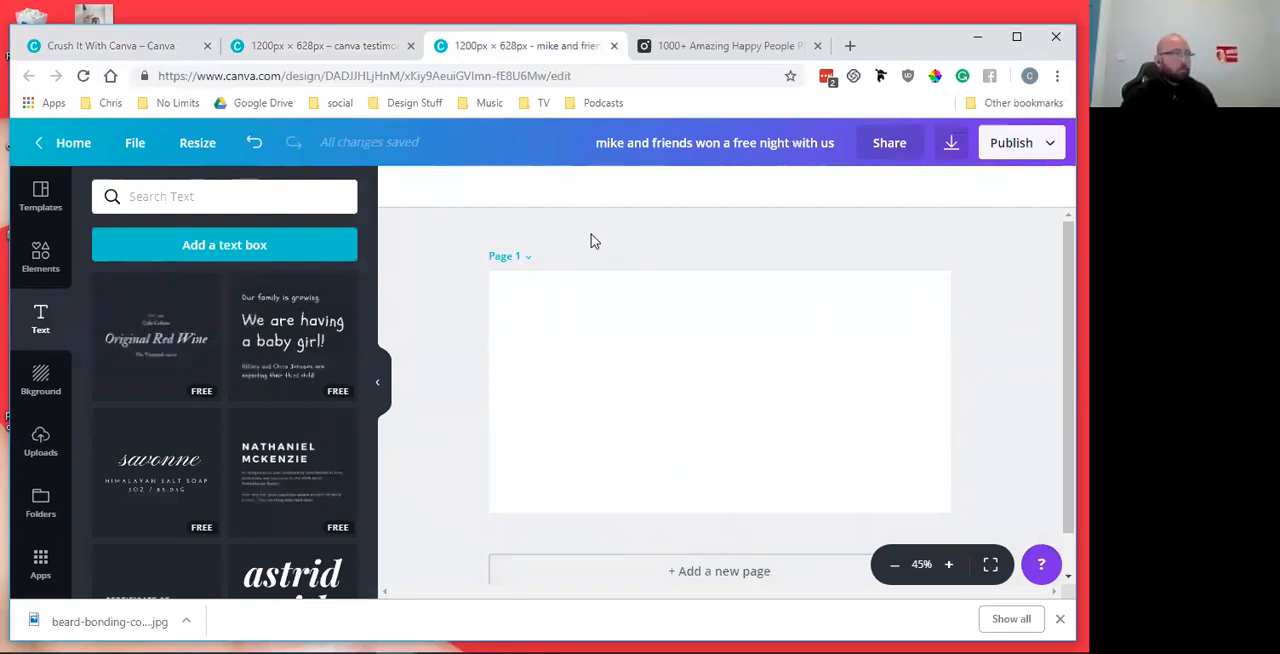
{"action": "left_click", "coordinate": [172, 46]}
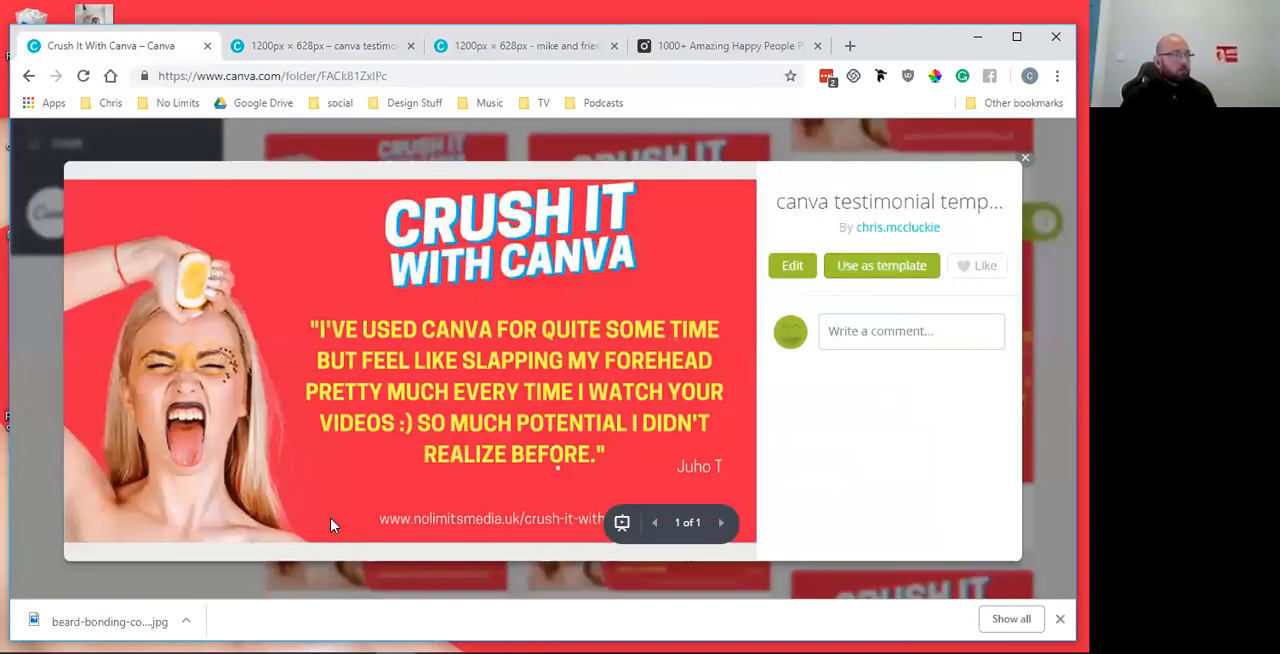
{"action": "left_click", "coordinate": [1024, 160]}
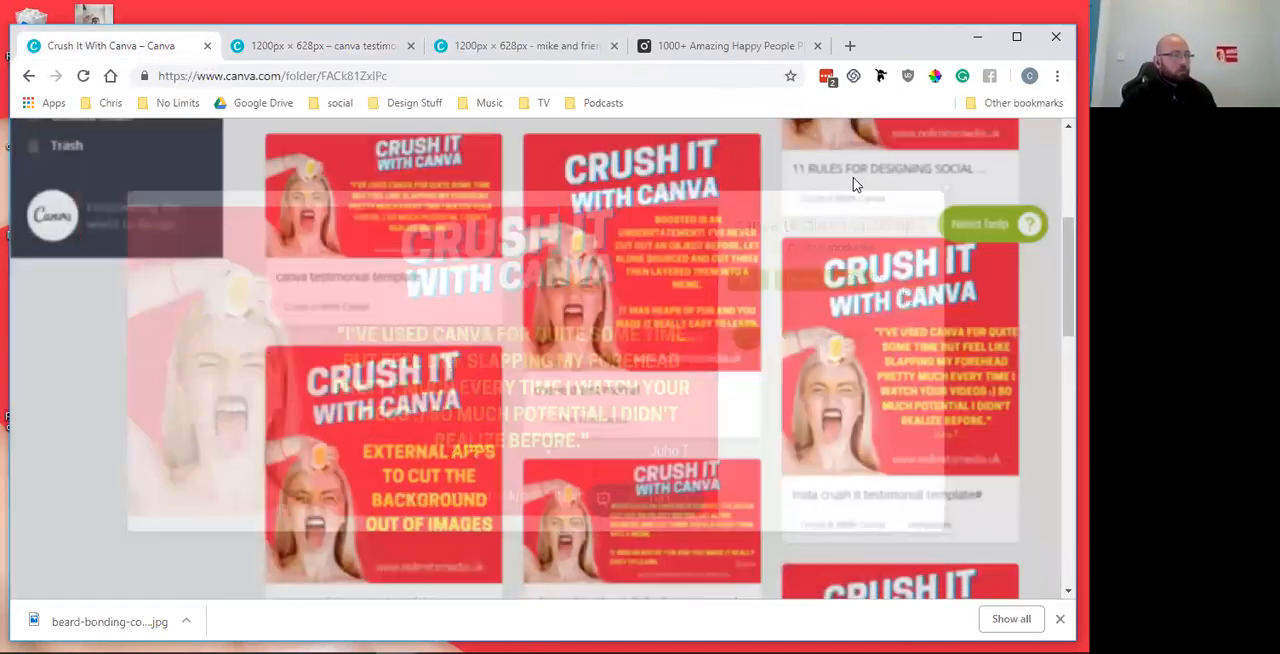
{"action": "scroll", "coordinate": [378, 340], "scroll_direction": "up", "scroll_amount": 3}
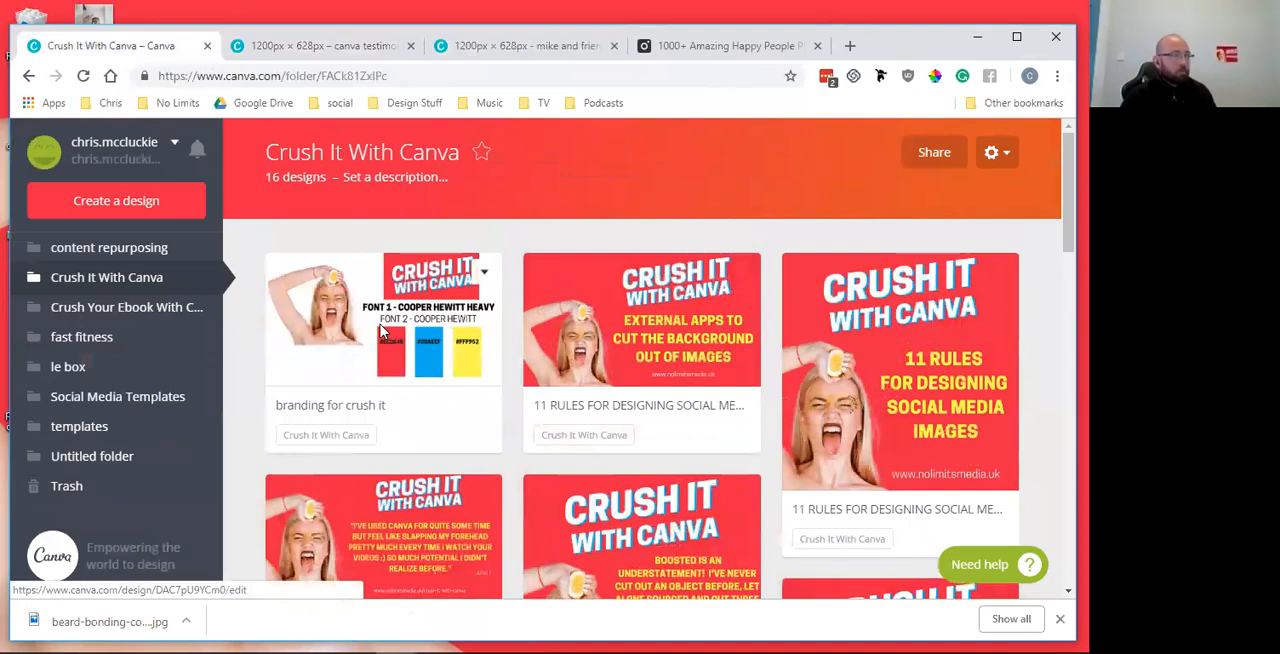
{"action": "left_click", "coordinate": [380, 324]}
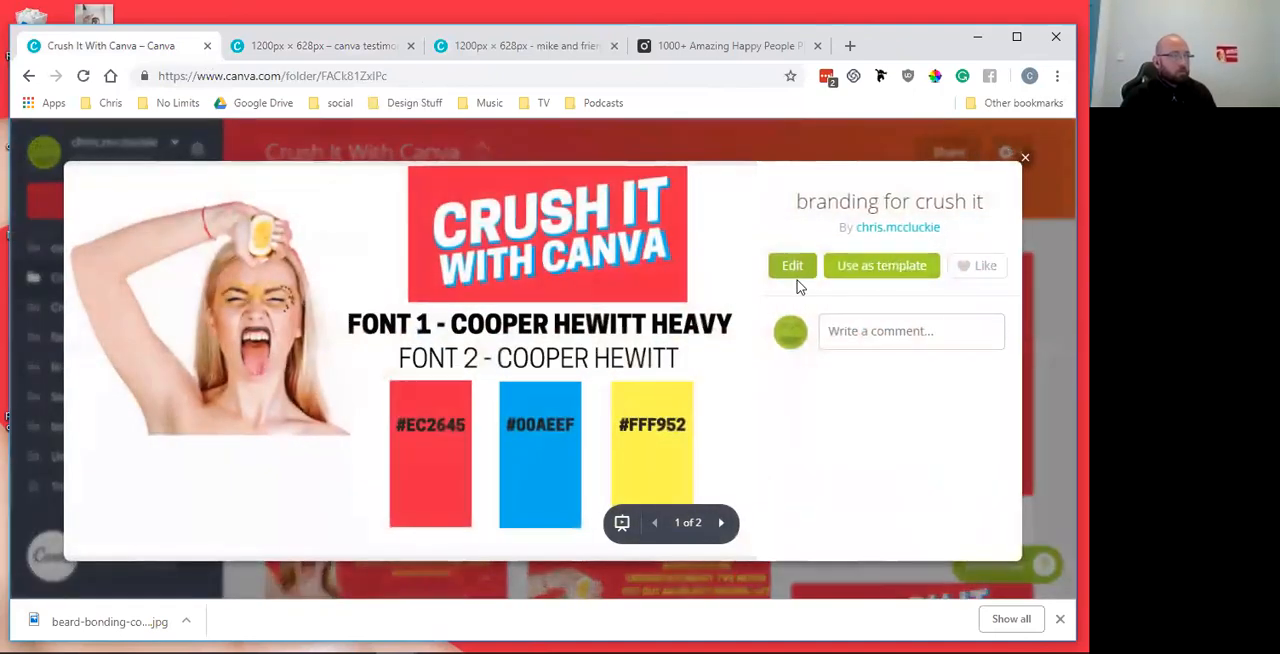
{"action": "left_click", "coordinate": [791, 267]}
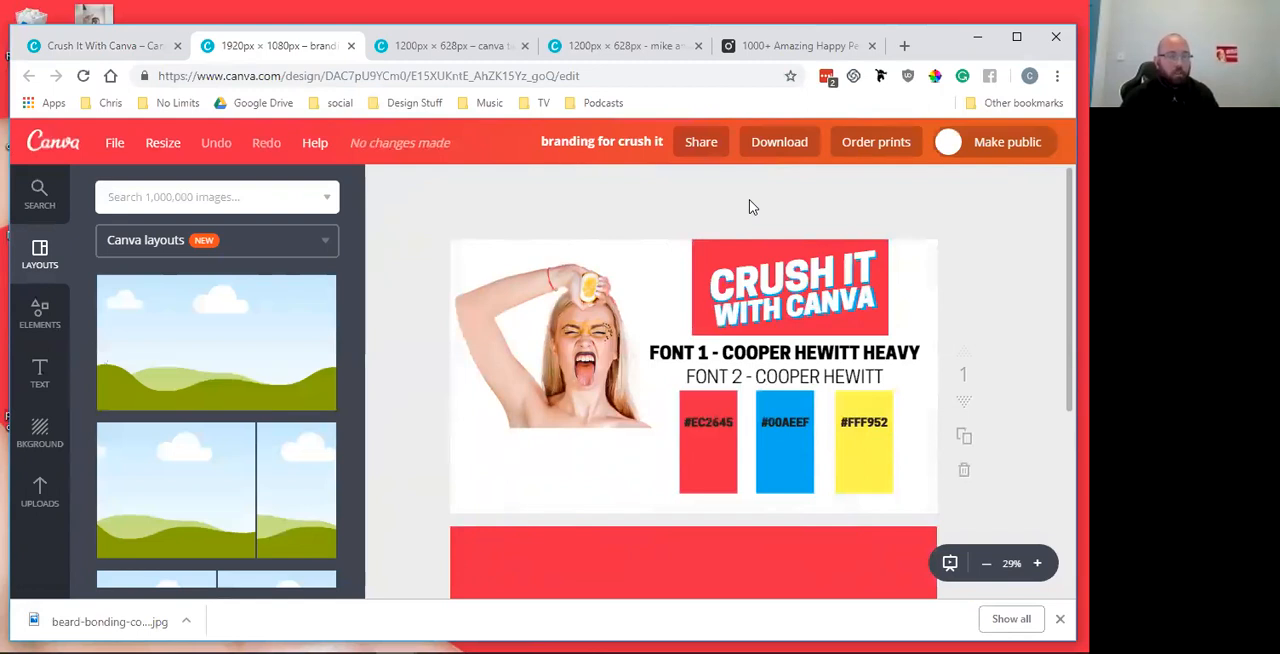
Examine the branding sheet's font labels, three colour swatches, photo and Crush It With Canva logo
{"action": "left_click", "coordinate": [736, 354]}
{"action": "left_click", "coordinate": [714, 451]}
{"action": "left_click", "coordinate": [777, 457]}
{"action": "left_click", "coordinate": [852, 458]}
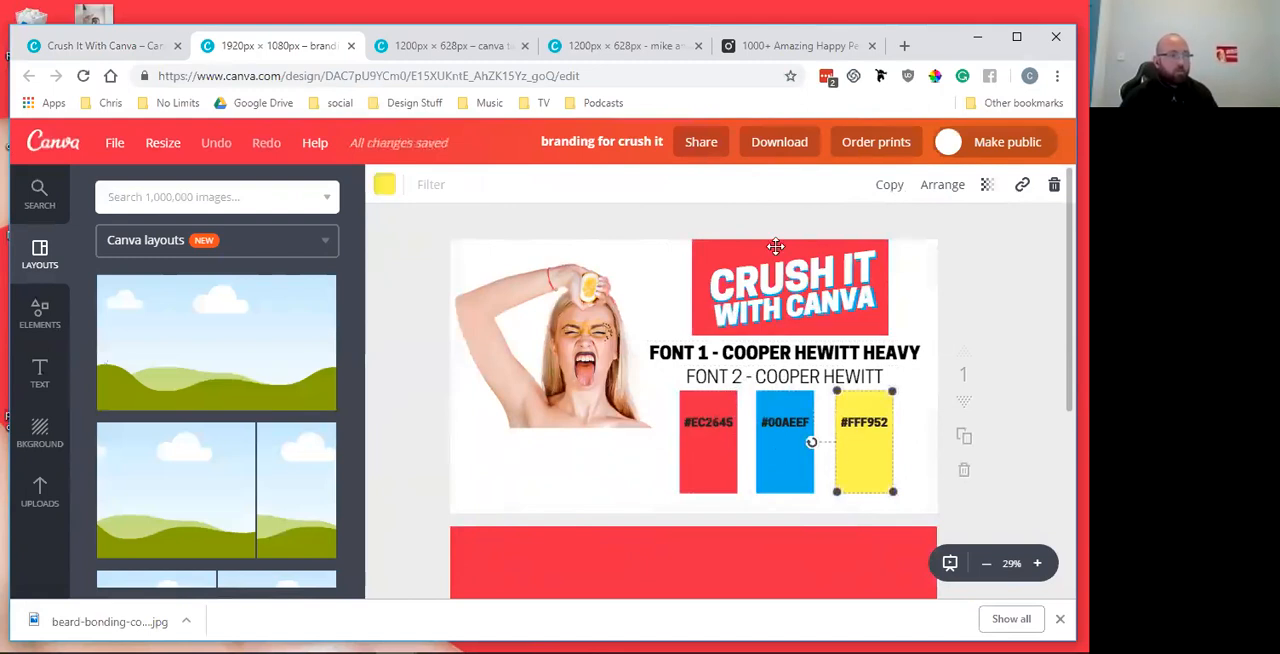
{"action": "left_click", "coordinate": [558, 370]}
{"action": "left_click", "coordinate": [608, 433]}
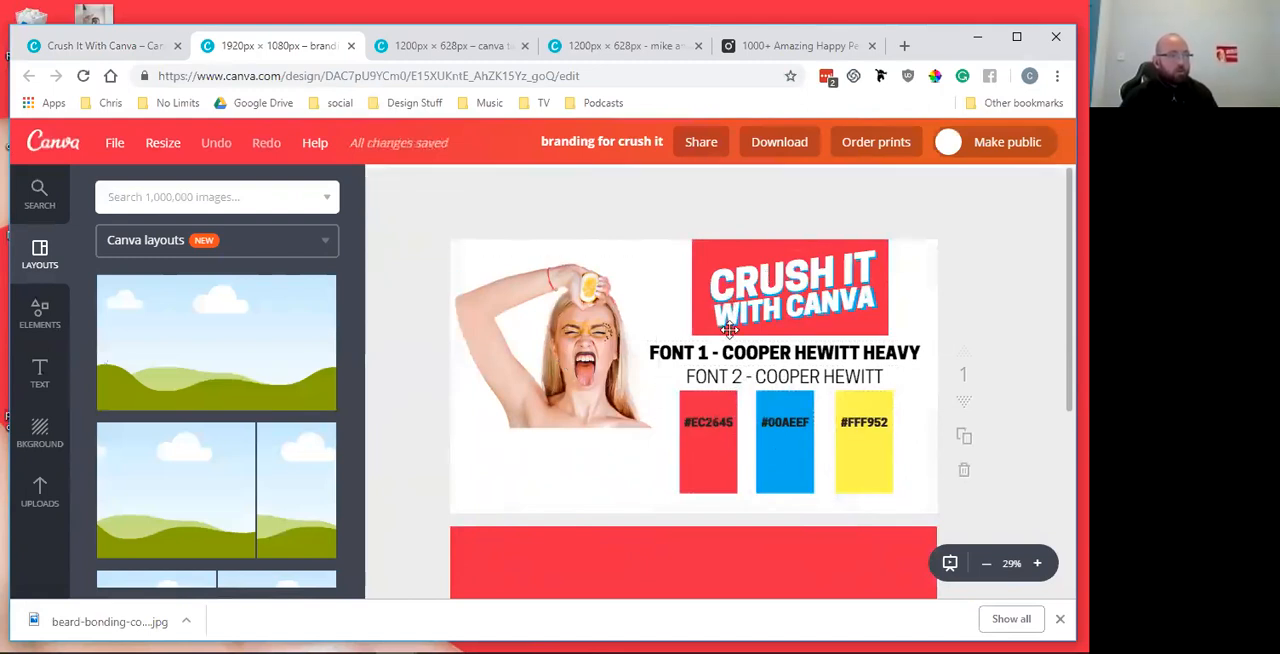
{"action": "left_click", "coordinate": [795, 287]}
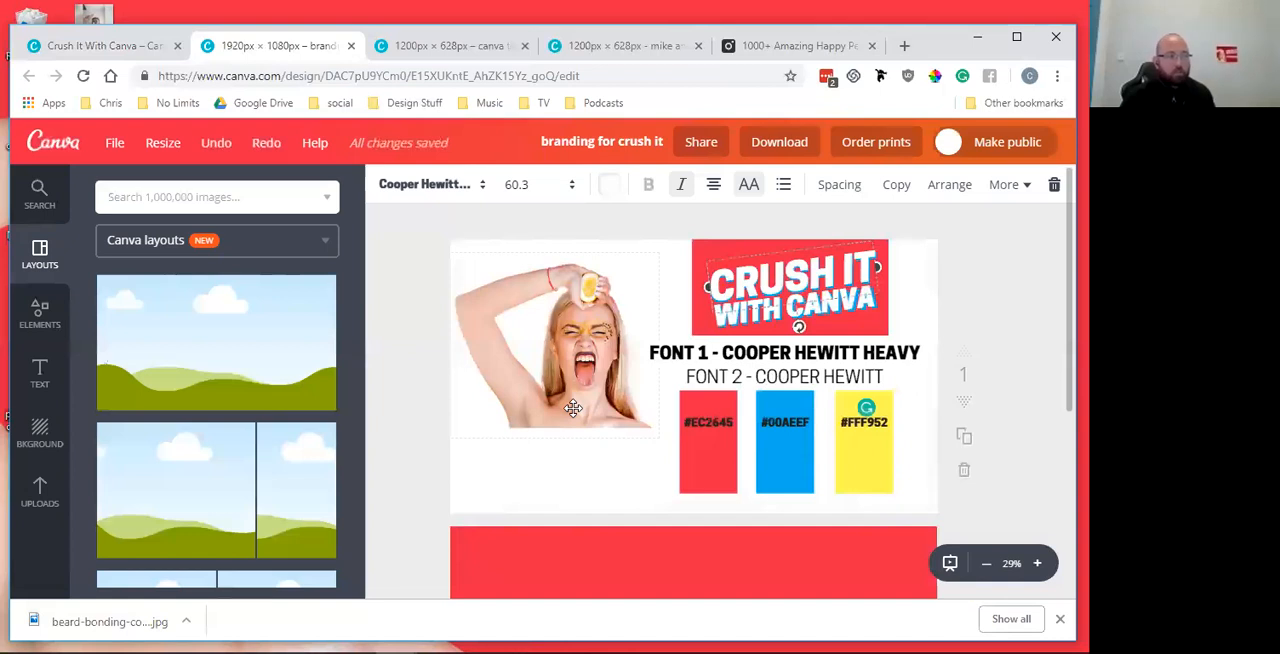
{"action": "left_click", "coordinate": [1001, 290]}
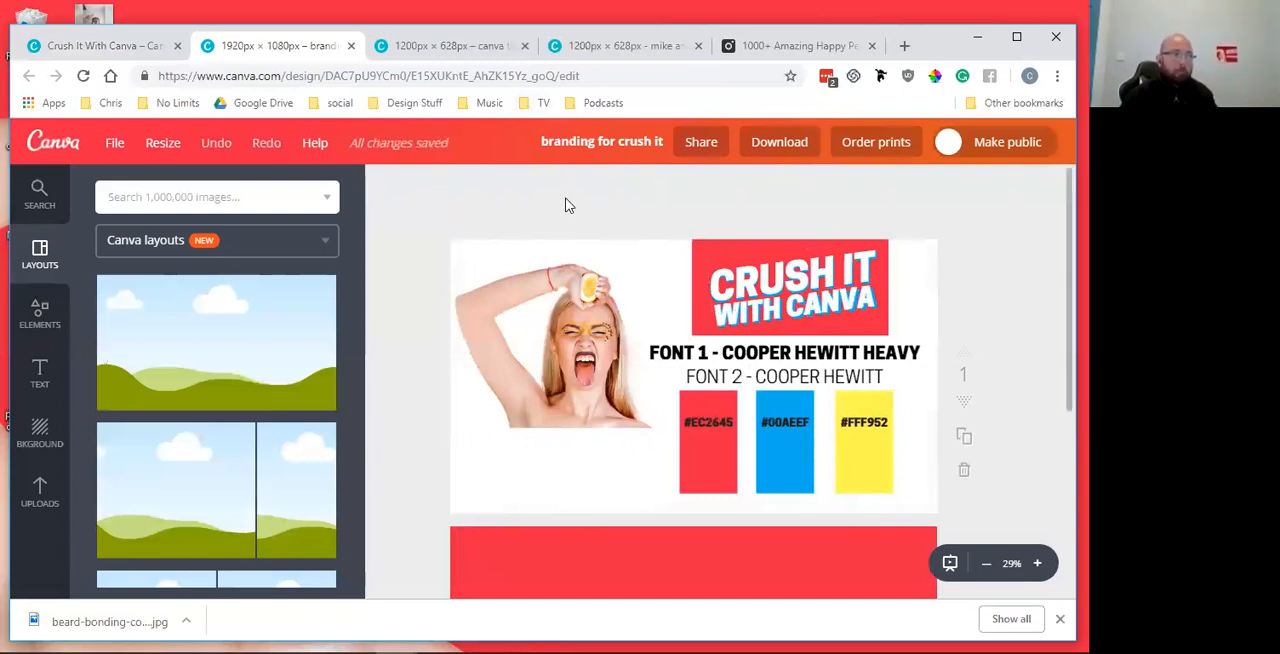
Return to the Crush It With Canva folder, close the branding preview and look over the folder's designs
{"action": "left_click", "coordinate": [472, 48]}
{"action": "left_click", "coordinate": [594, 48]}
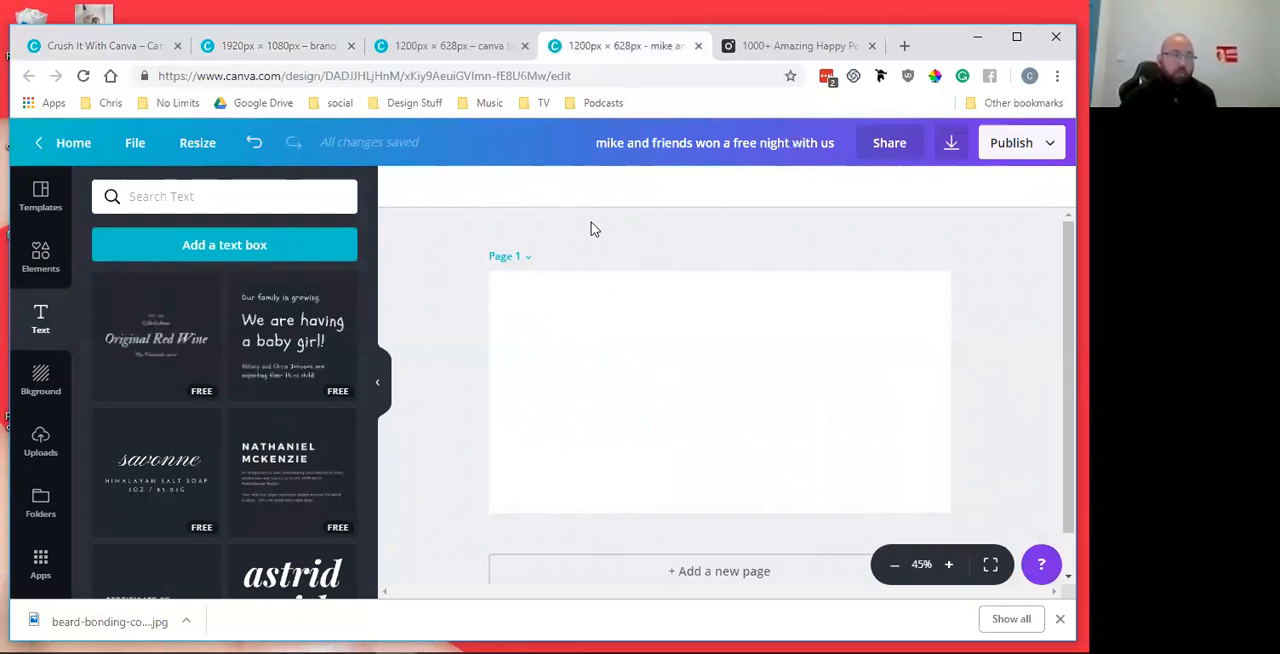
{"action": "left_click", "coordinate": [79, 50]}
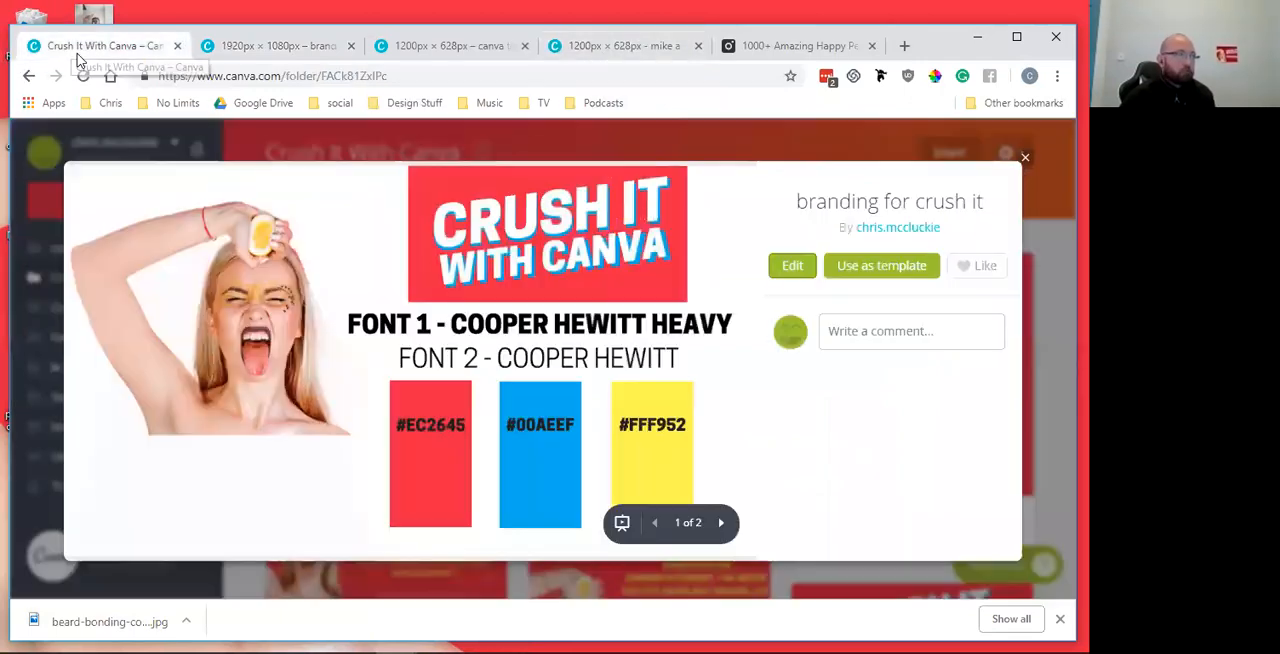
{"action": "left_click", "coordinate": [1025, 163]}
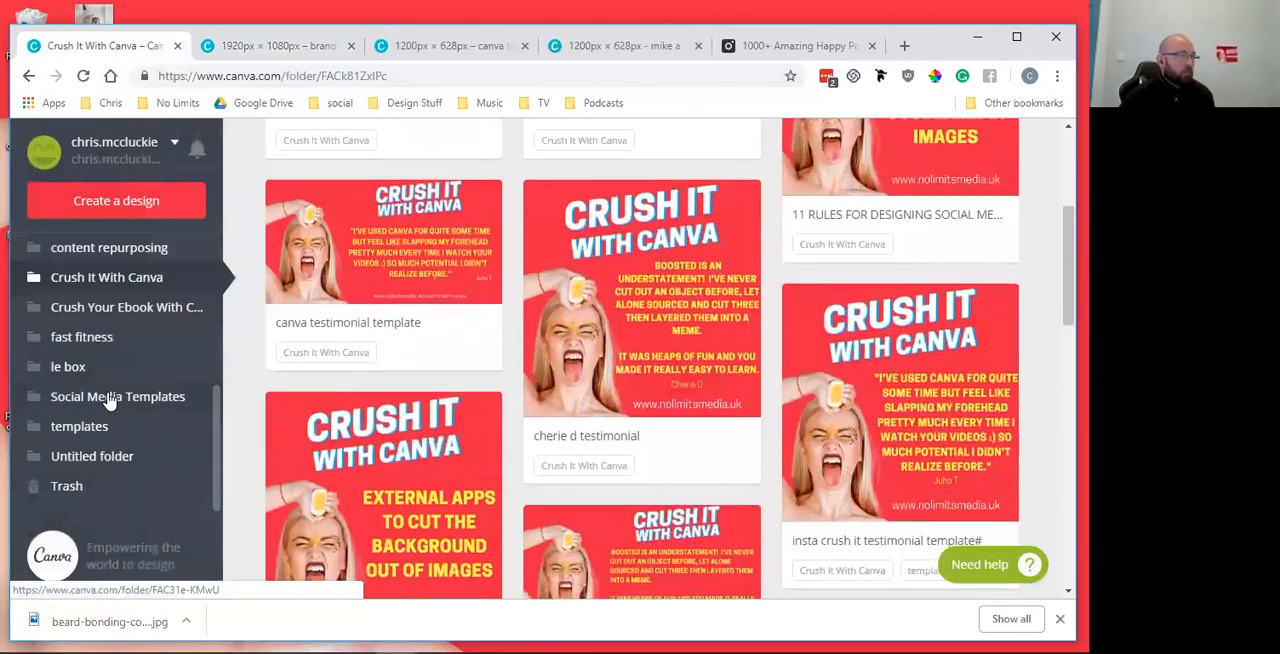
{"action": "left_click", "coordinate": [620, 45]}
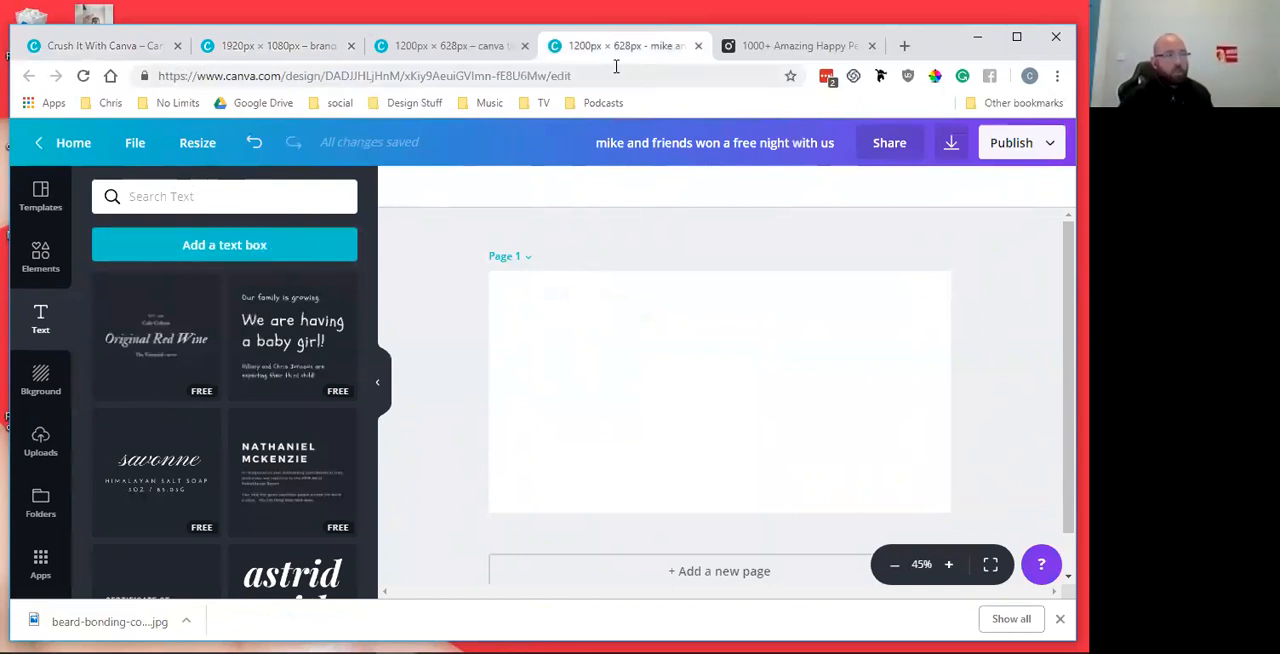
{"action": "left_click", "coordinate": [836, 47]}
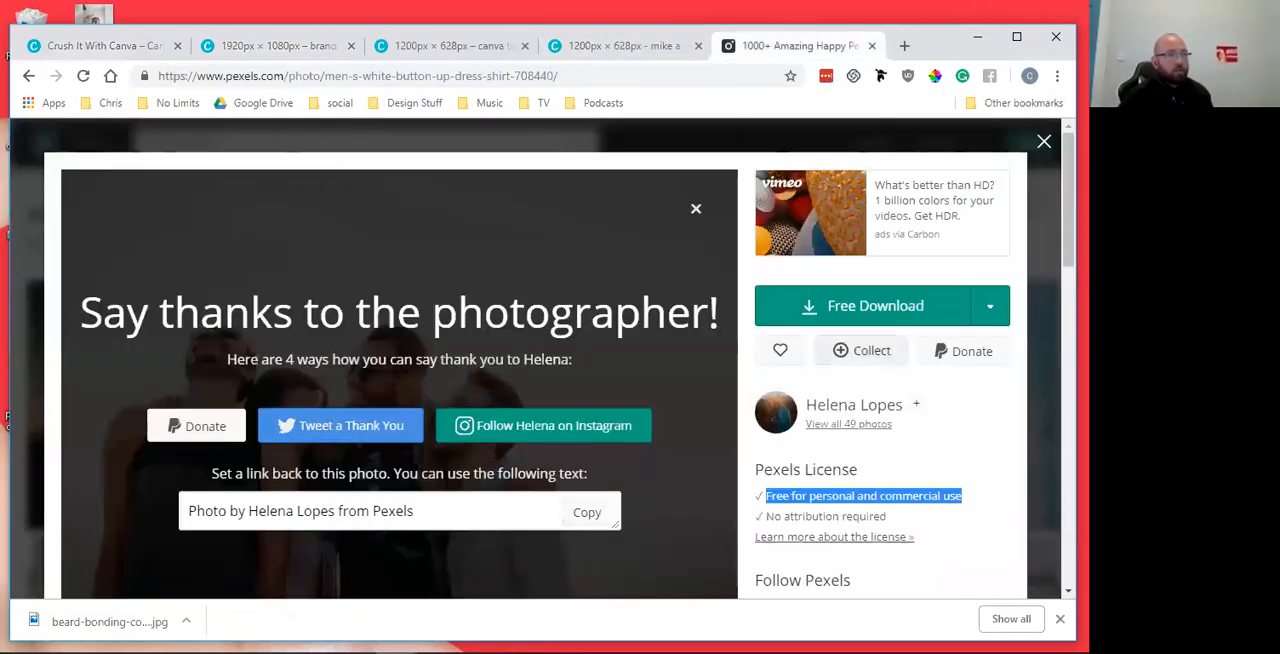
{"action": "left_click", "coordinate": [600, 47]}
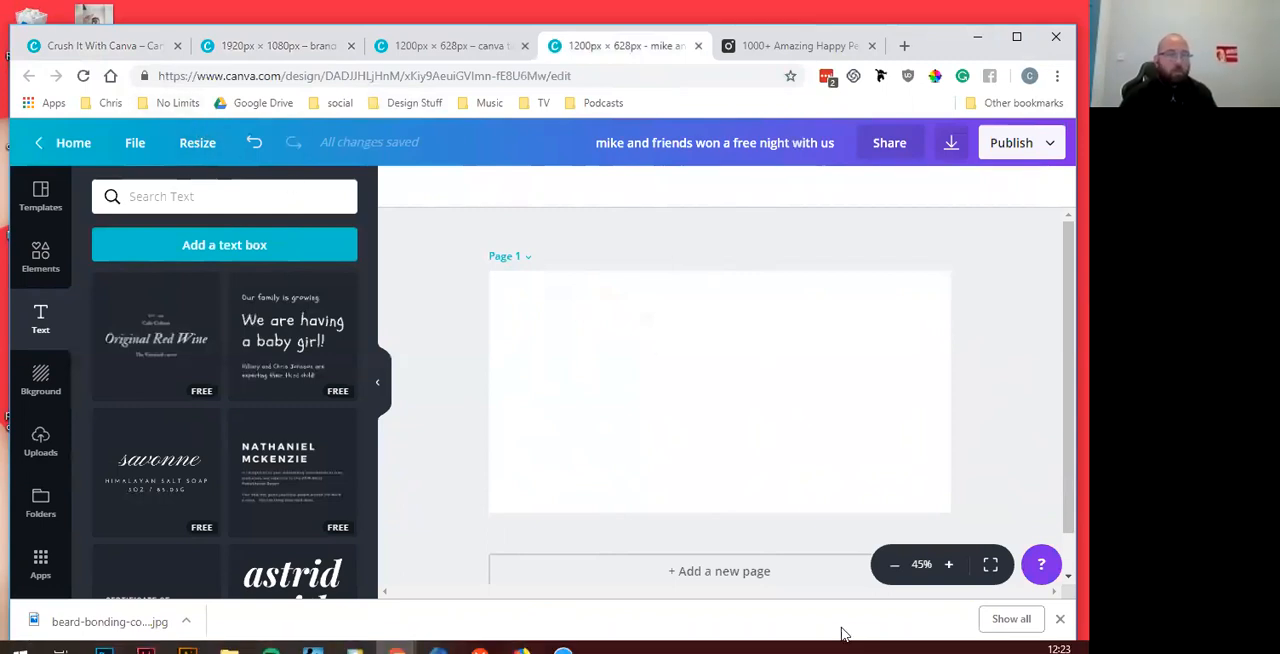
Return to the designs home page and create a new blank design with custom pixel dimensions
{"action": "left_click", "coordinate": [118, 46]}
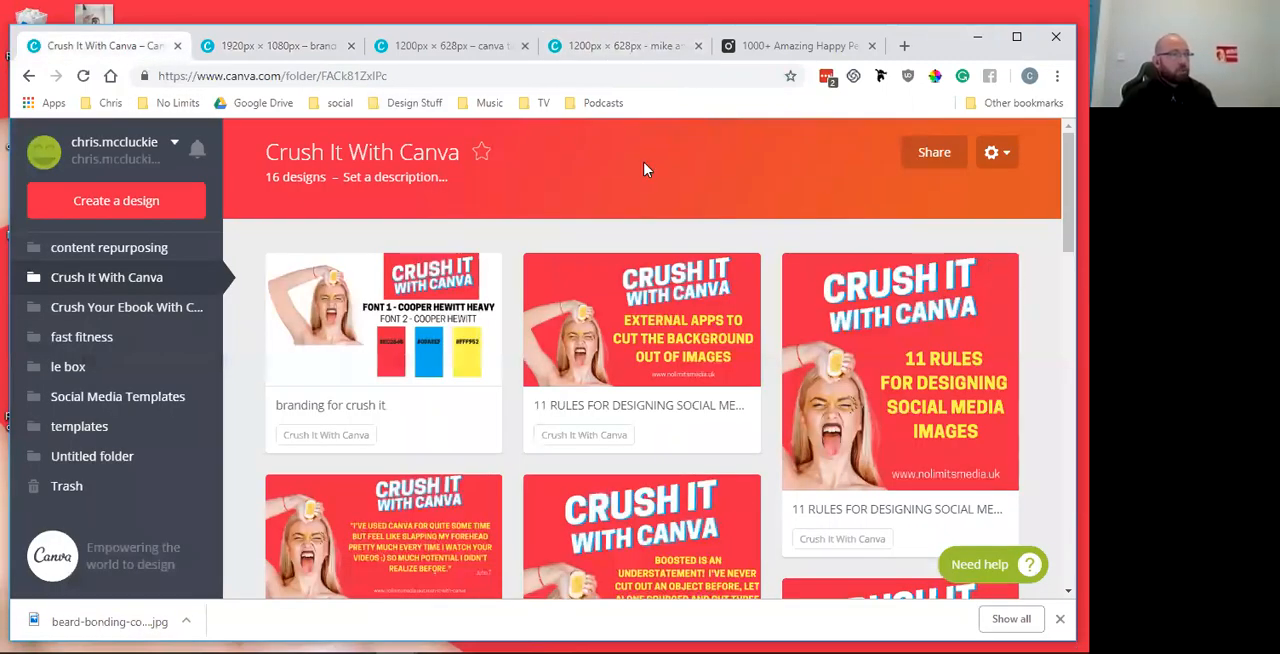
{"action": "left_click", "coordinate": [128, 205]}
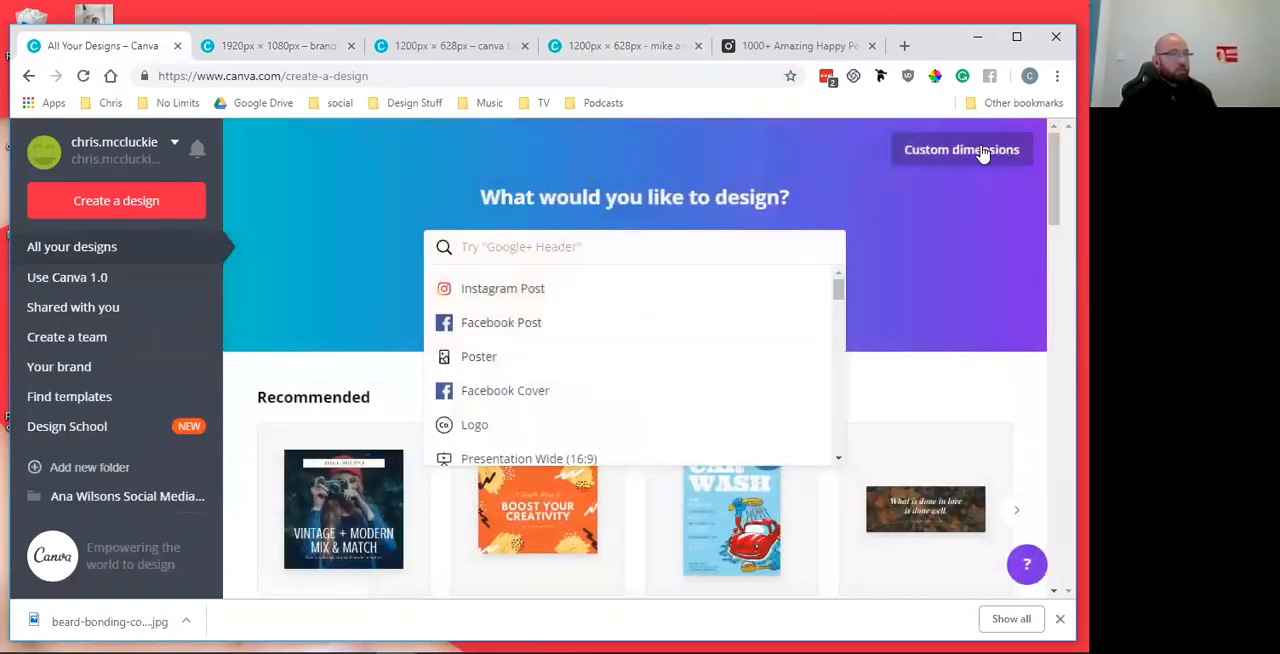
{"action": "left_click", "coordinate": [981, 150]}
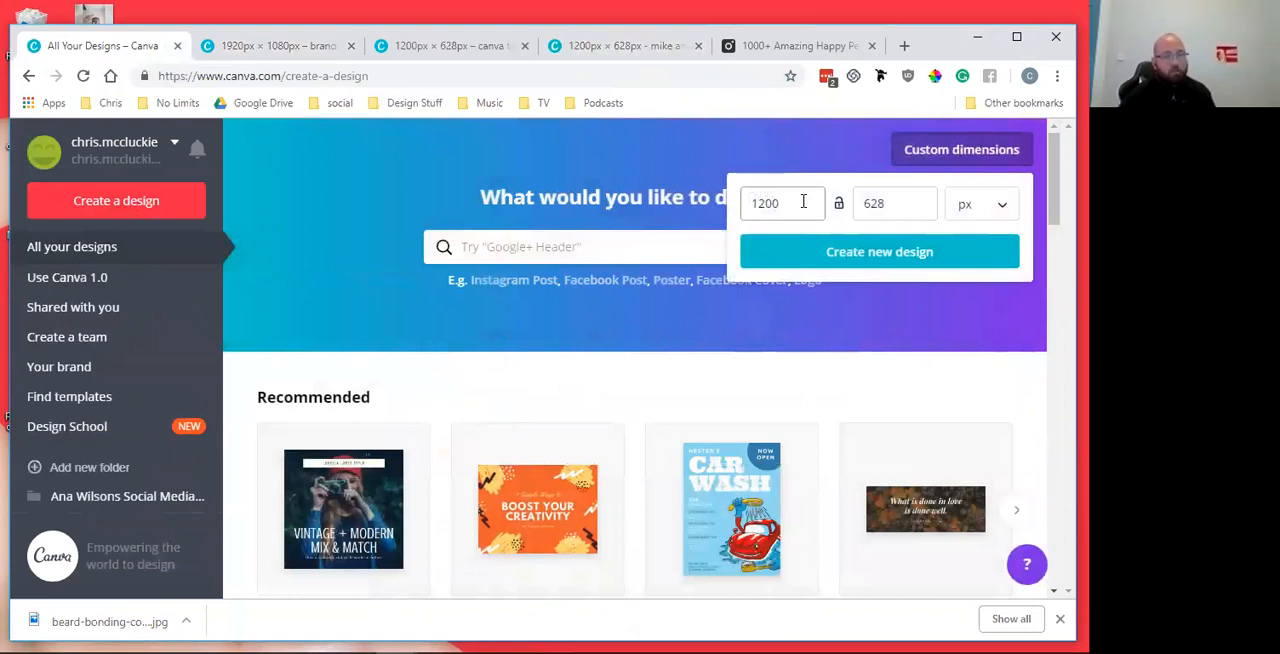
{"action": "left_click", "coordinate": [751, 207]}
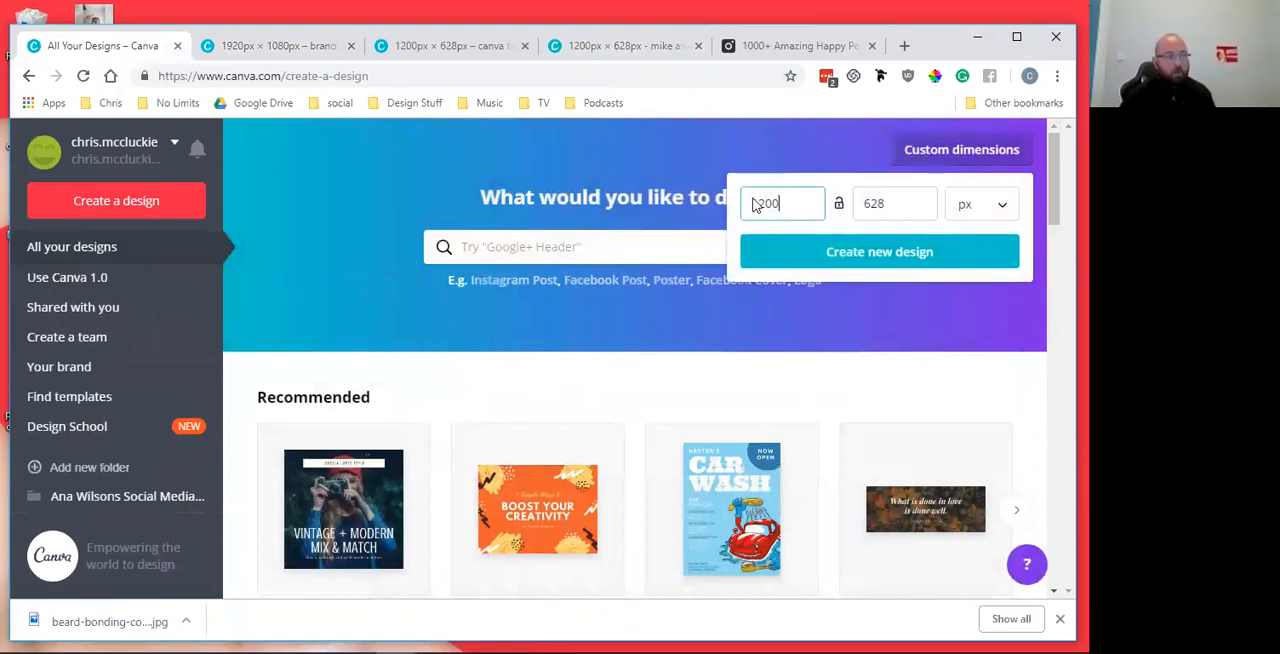
{"action": "left_click_drag", "start_coordinate": [894, 200], "coordinate": [855, 202]}
{"action": "left_click", "coordinate": [889, 257]}
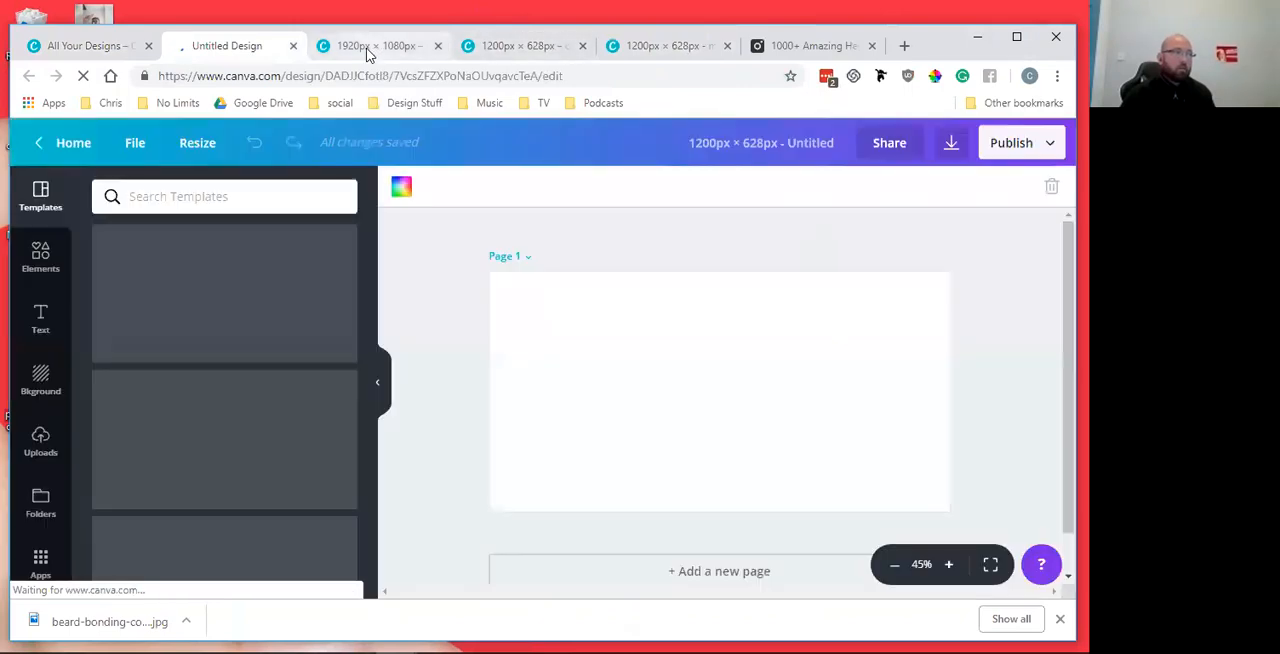
Download all pages of the "branding for crush it" design as PNG
{"action": "left_click", "coordinate": [366, 46]}
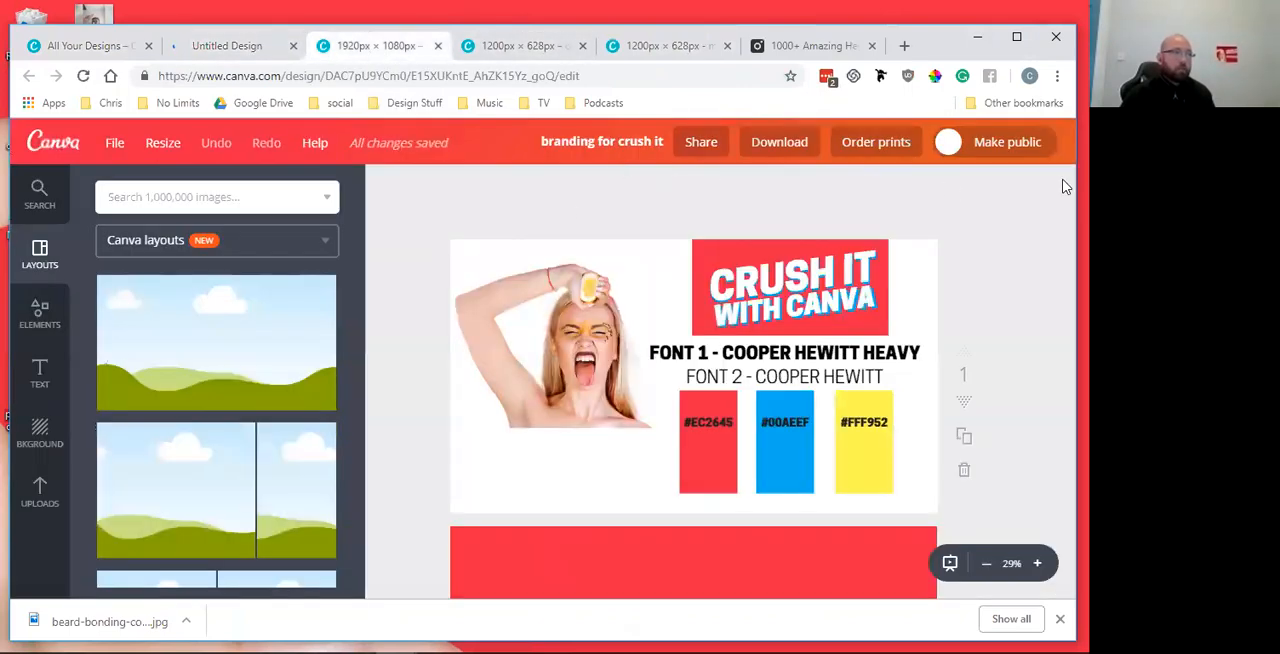
{"action": "left_click", "coordinate": [785, 152]}
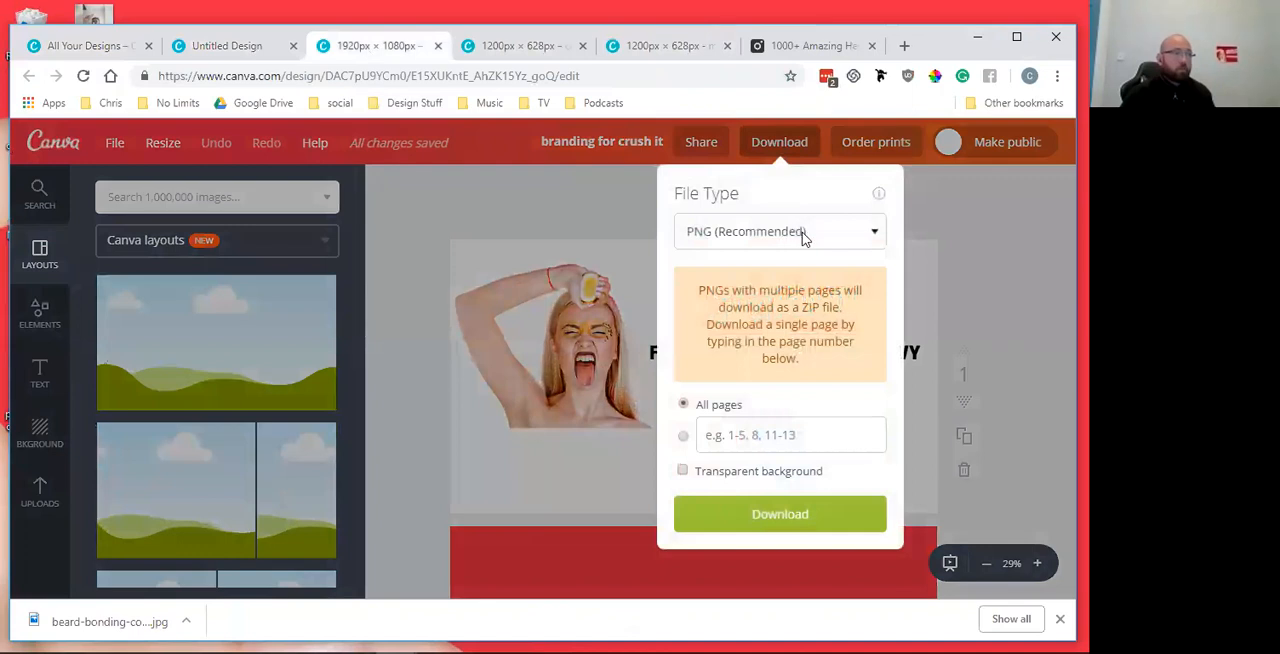
{"action": "left_click", "coordinate": [823, 520]}
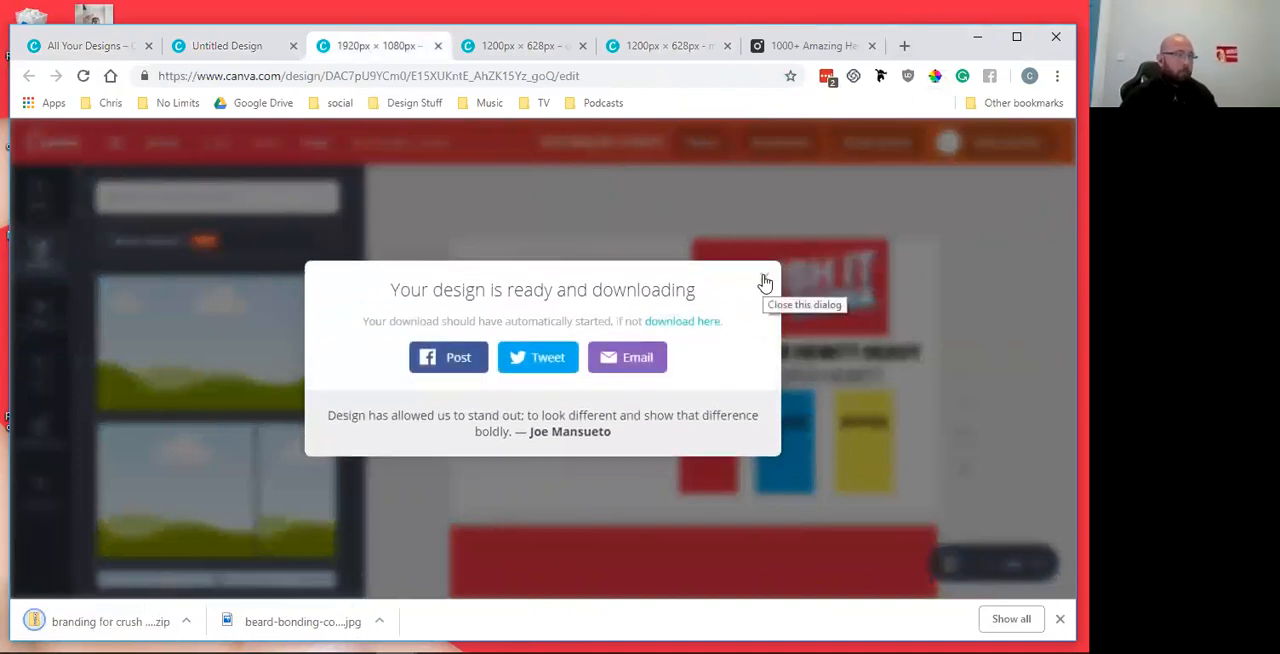
{"action": "left_click", "coordinate": [765, 280]}
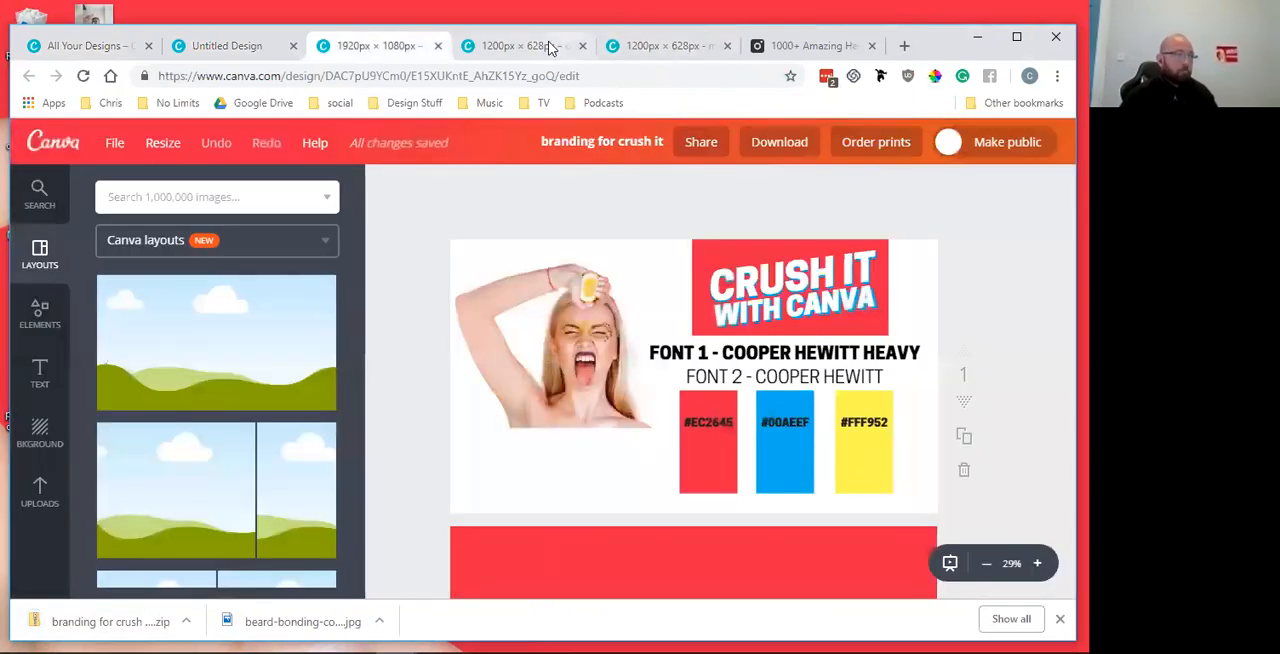
Look over the canva testimonial template and return to the blank 1200 × 628 px banner design
{"action": "left_click", "coordinate": [656, 47]}
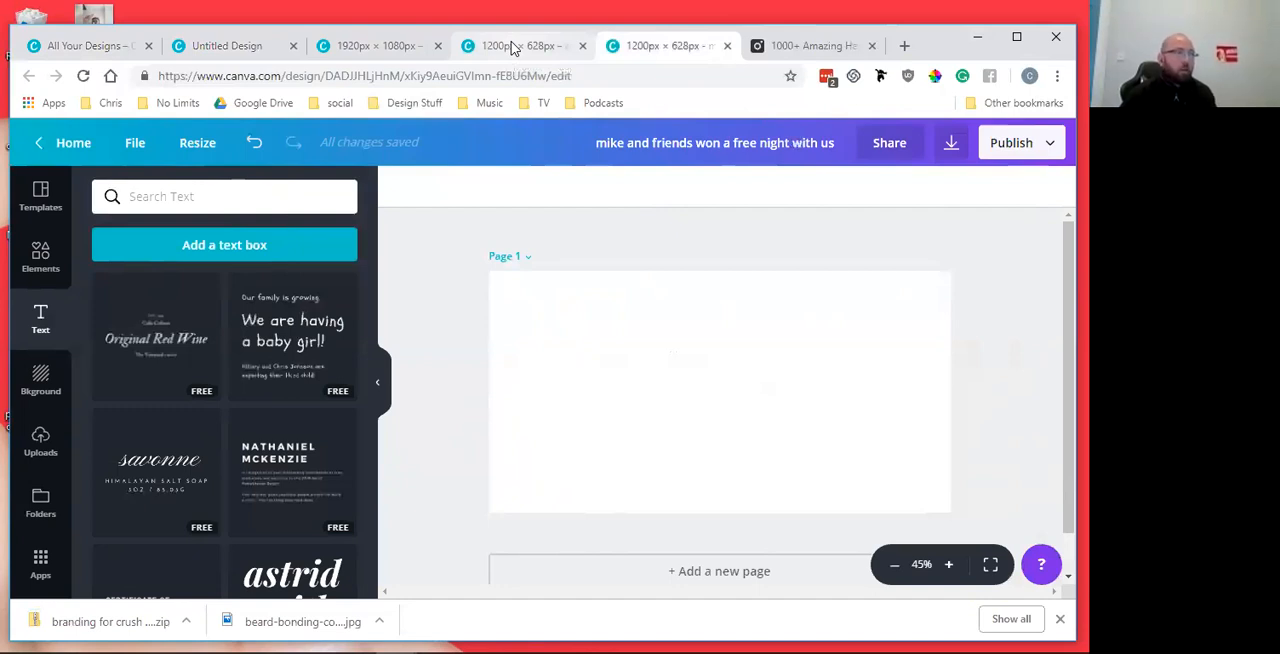
{"action": "left_click", "coordinate": [512, 48]}
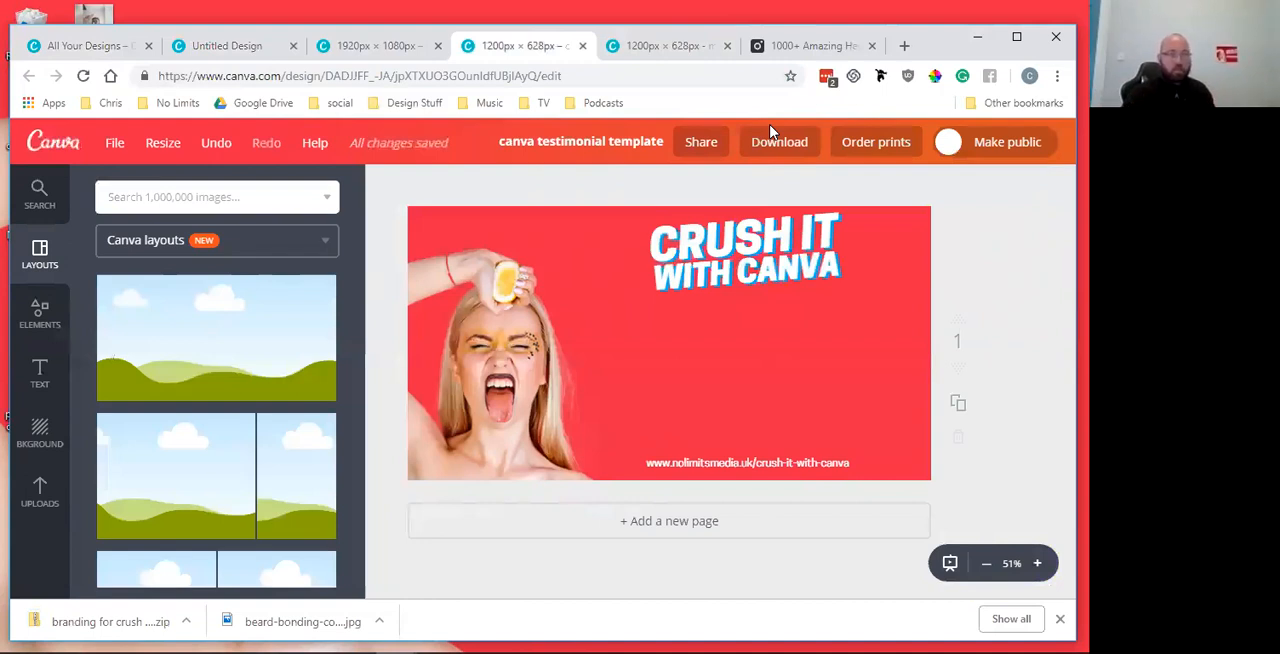
{"action": "left_click", "coordinate": [676, 46]}
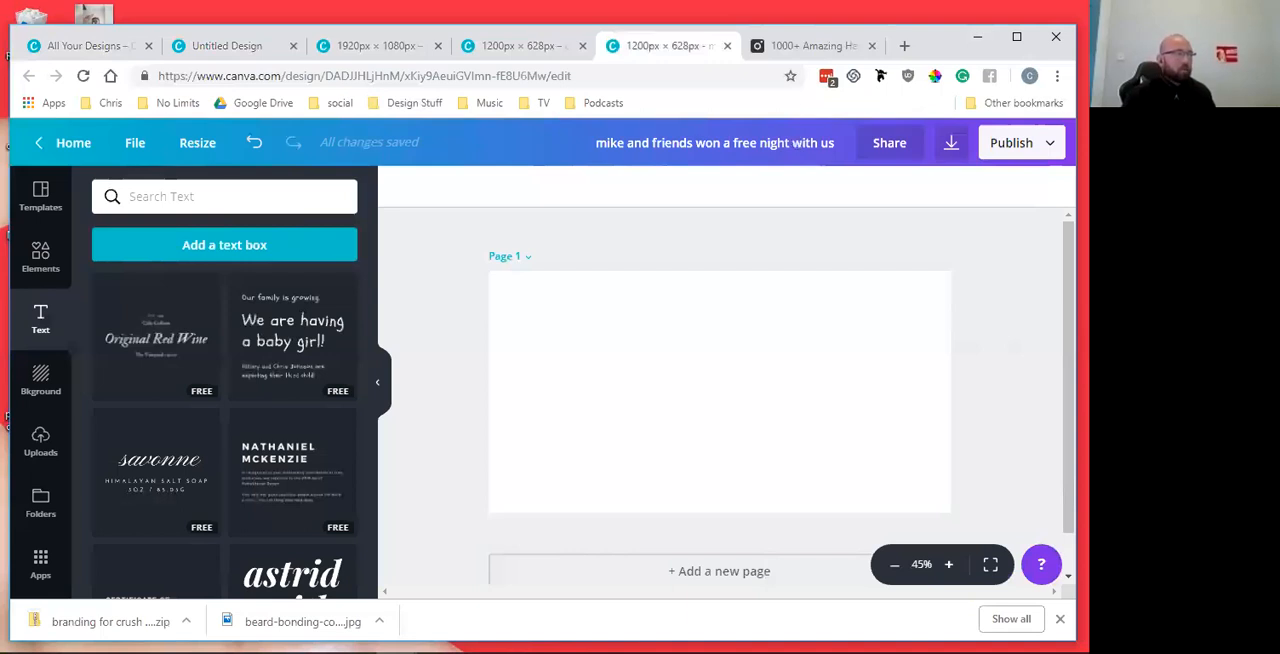
Clear the Shapes search in the elements library and apply The Stockton Cafe template to the blank page
{"action": "left_click", "coordinate": [42, 257]}
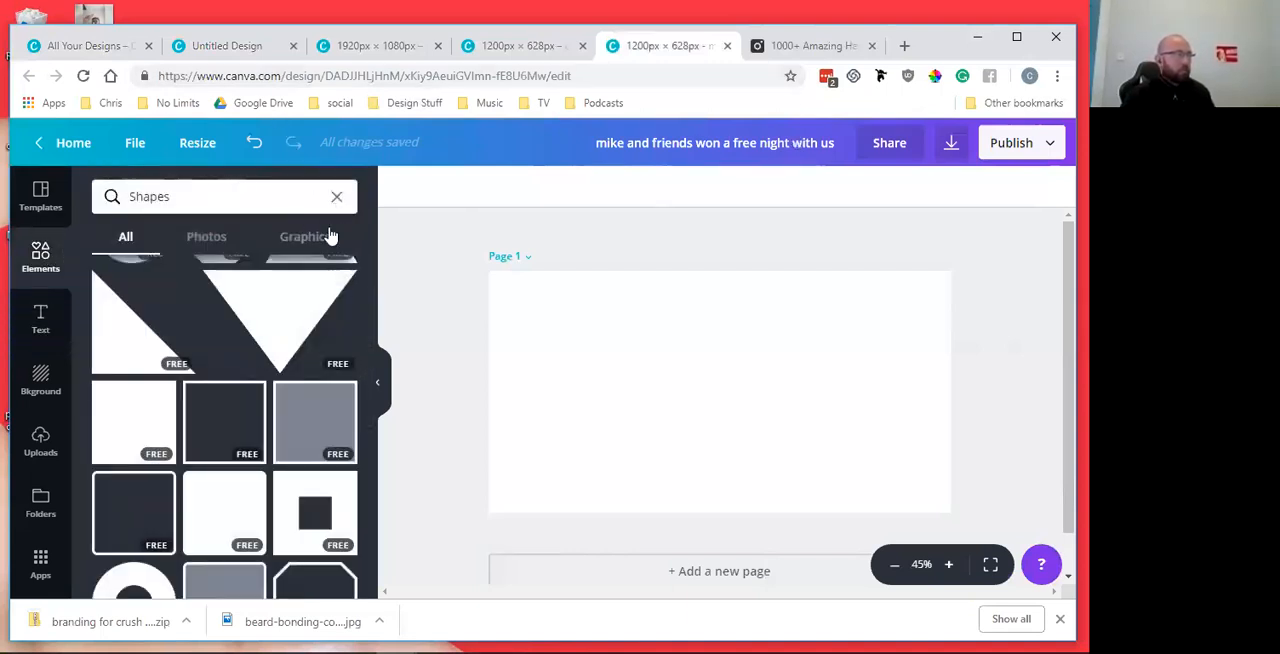
{"action": "left_click", "coordinate": [336, 196]}
{"action": "scroll", "coordinate": [300, 425], "scroll_direction": "down", "scroll_amount": 15}
{"action": "scroll", "coordinate": [289, 451], "scroll_direction": "down", "scroll_amount": 5}
{"action": "left_click", "coordinate": [40, 196]}
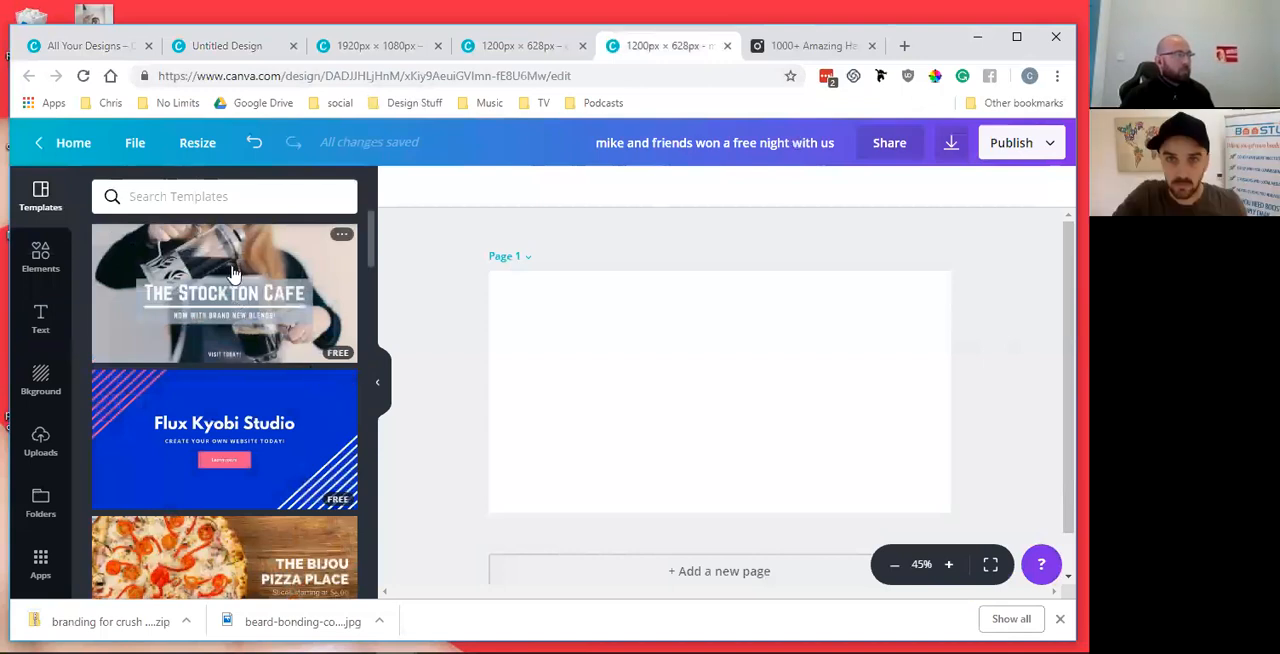
{"action": "left_click", "coordinate": [232, 273]}
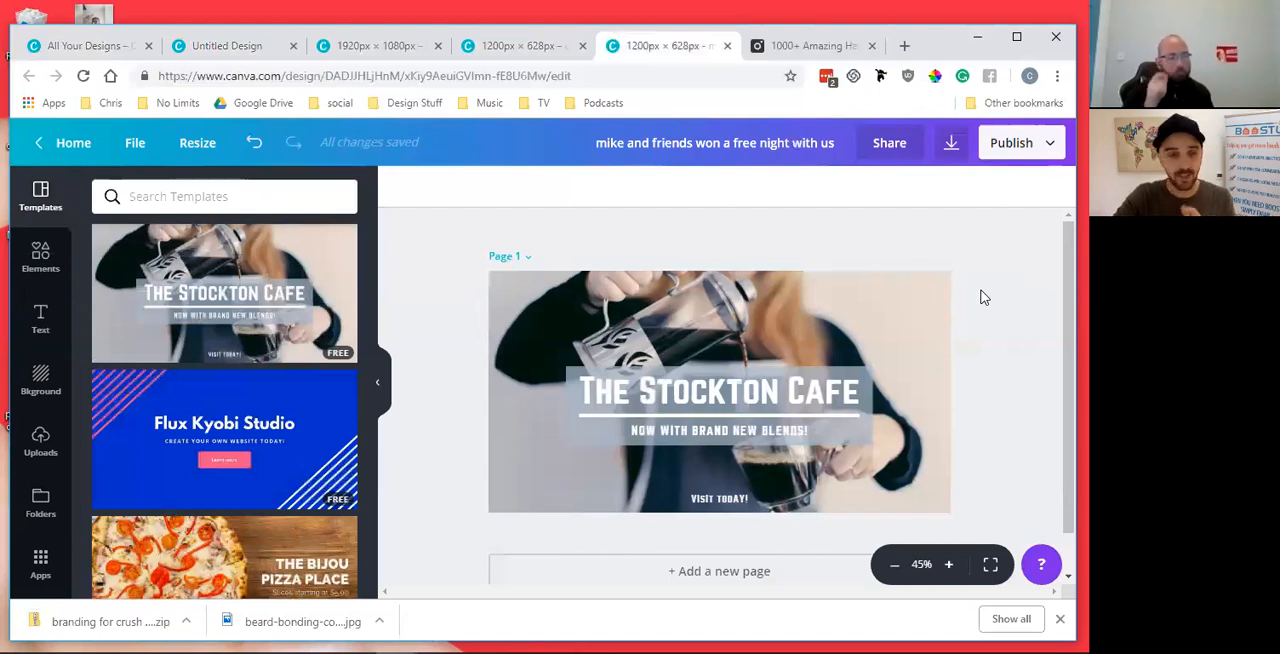
Move The Stockton Cafe title block up to the top edge of the banner
{"action": "scroll", "coordinate": [961, 317], "scroll_direction": "down", "scroll_amount": 1}
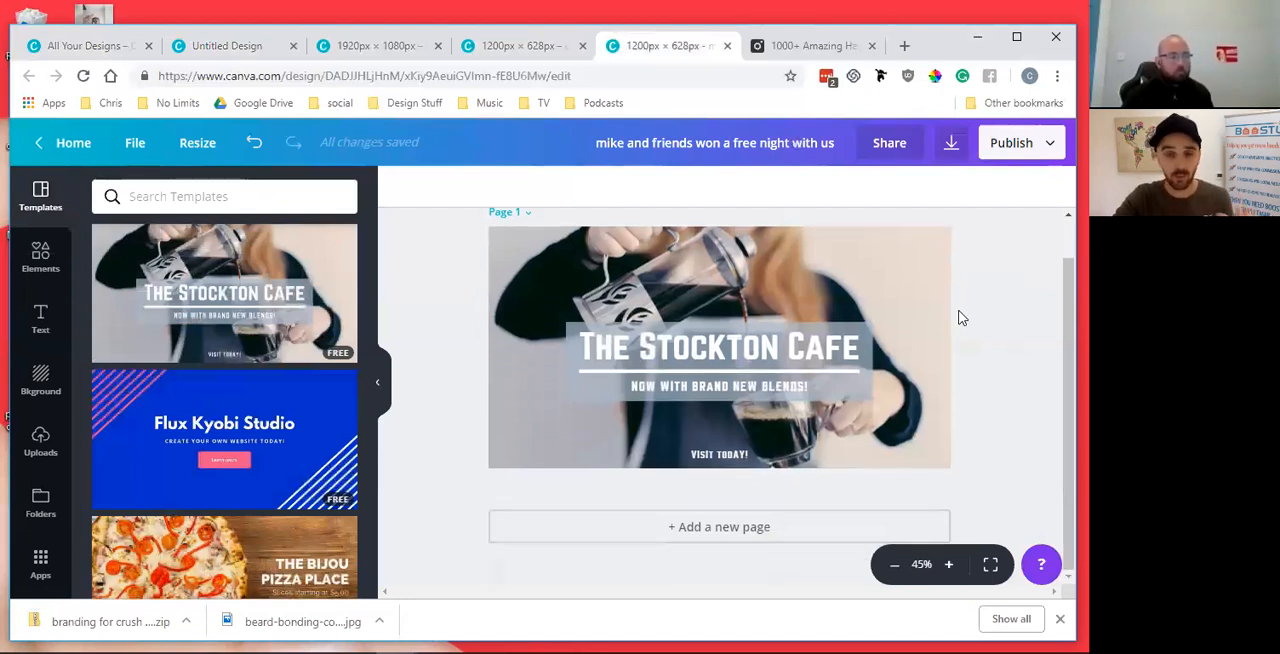
{"action": "scroll", "coordinate": [977, 354], "scroll_direction": "up", "scroll_amount": 1}
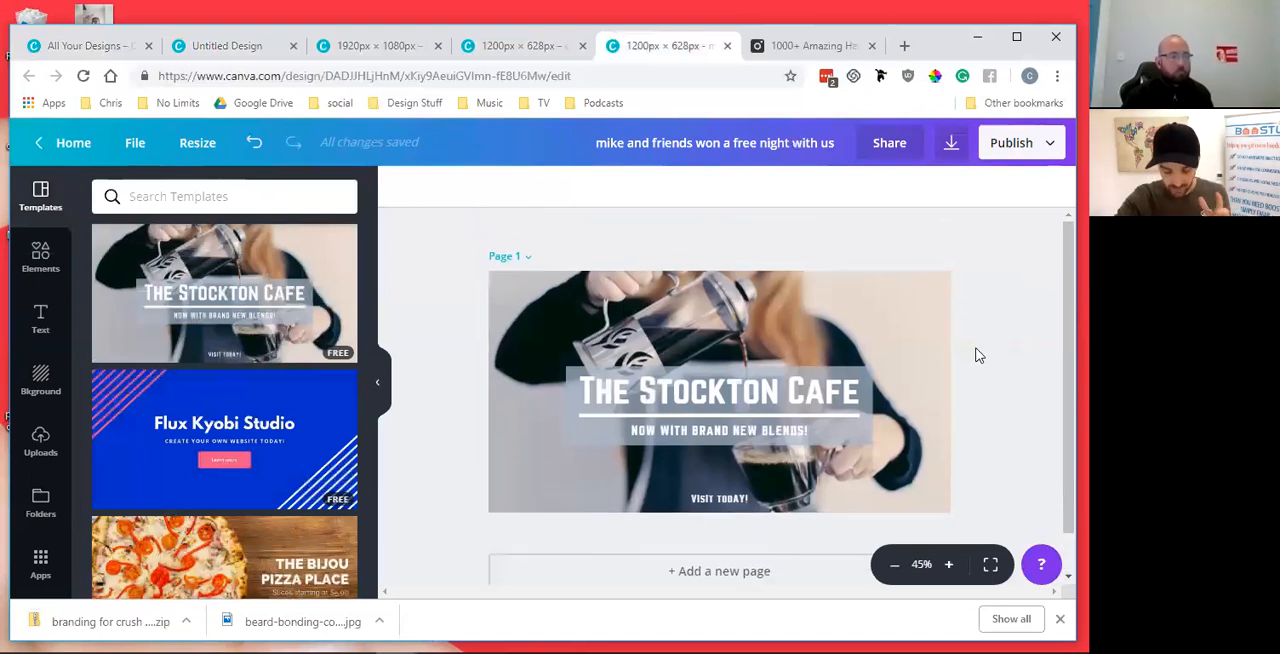
{"action": "left_click", "coordinate": [843, 386]}
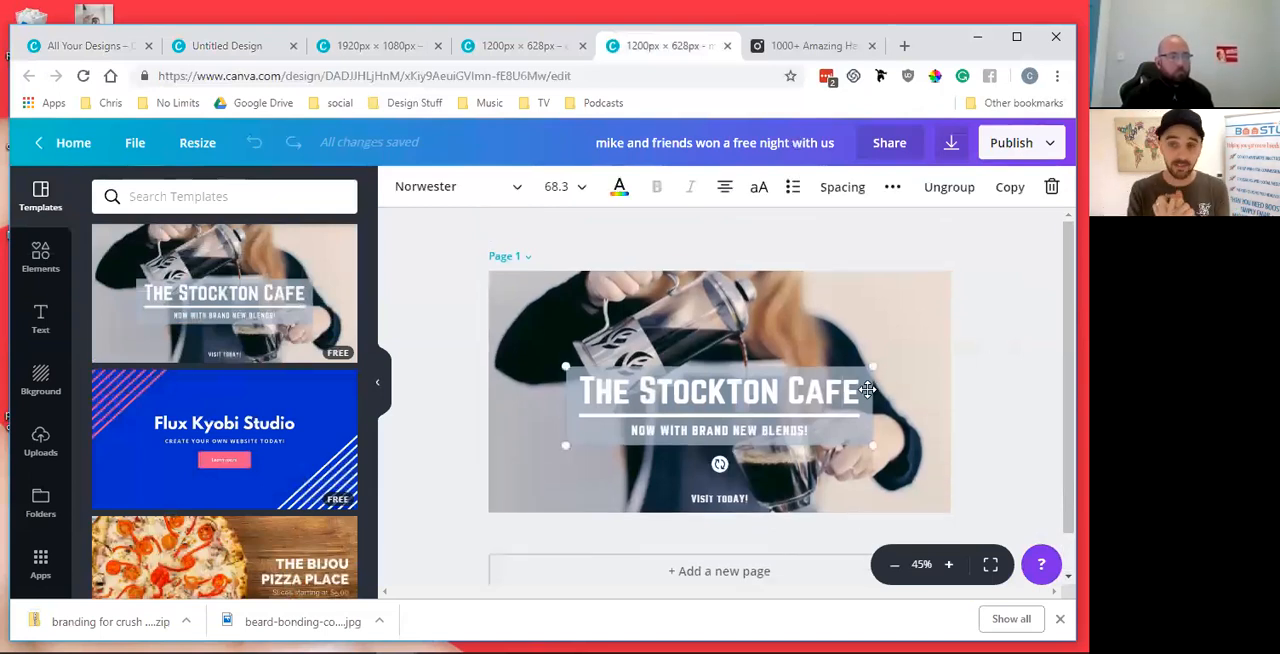
{"action": "left_click_drag", "start_coordinate": [851, 361], "coordinate": [850, 285]}
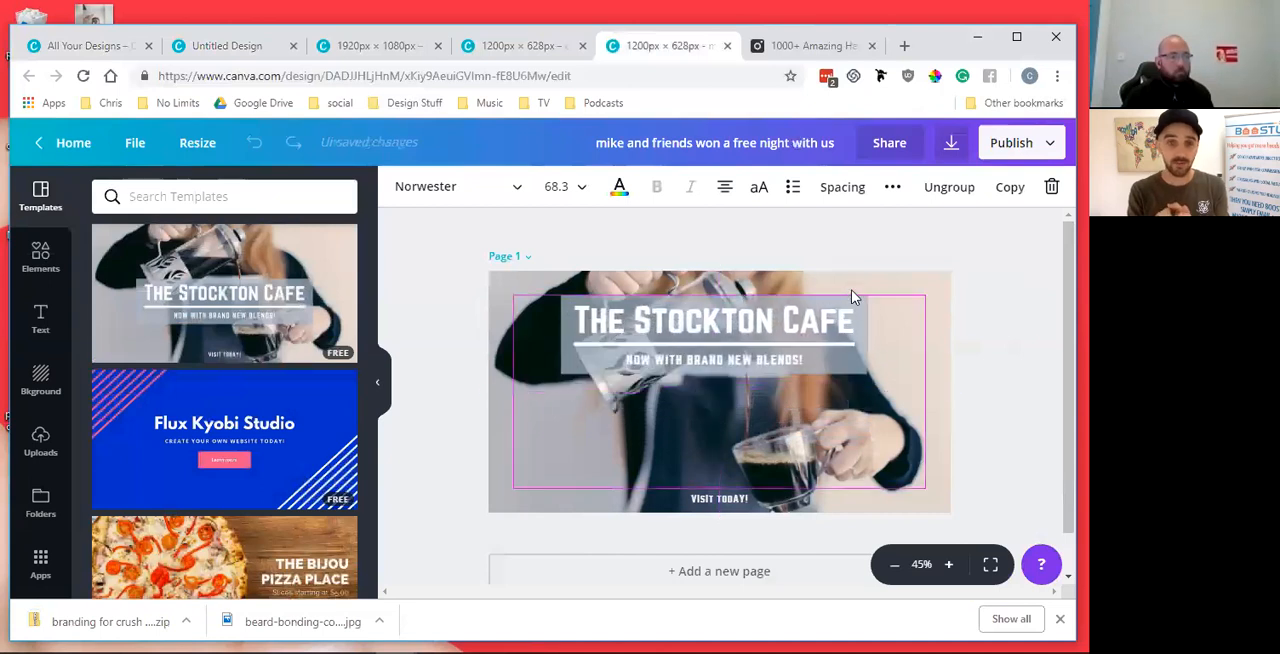
{"action": "left_click", "coordinate": [1025, 349]}
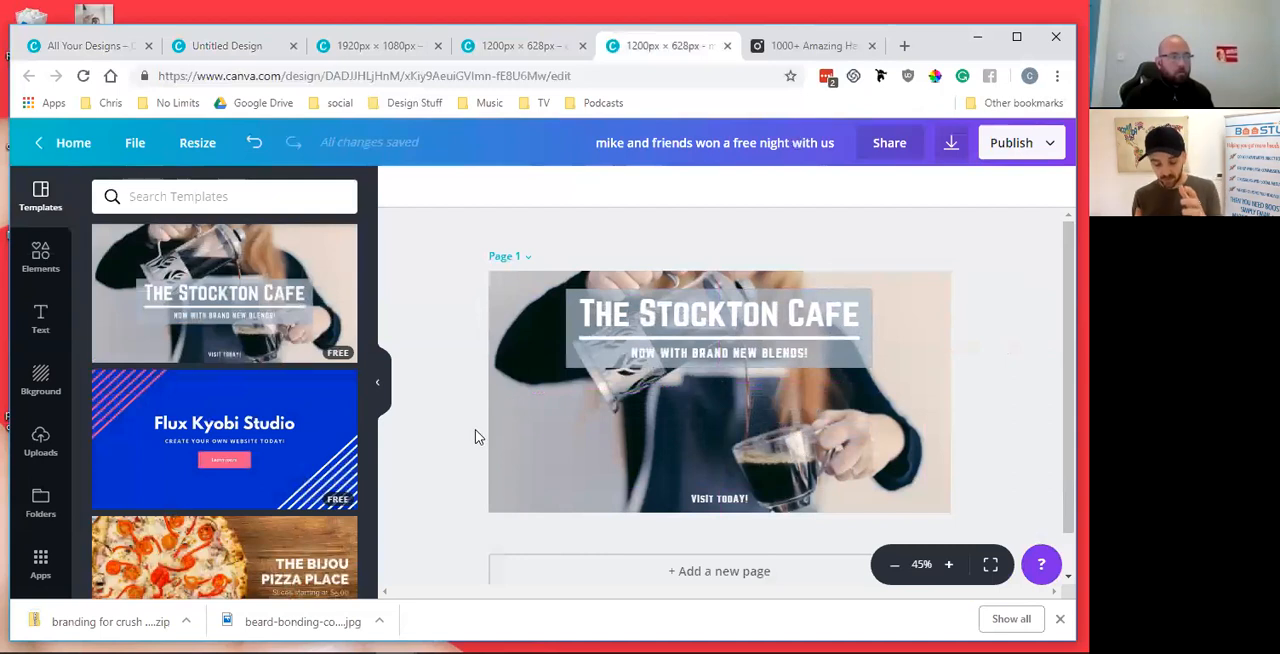
{"action": "scroll", "coordinate": [455, 438], "scroll_direction": "down", "scroll_amount": 1}
{"action": "scroll", "coordinate": [446, 443], "scroll_direction": "up", "scroll_amount": 1}
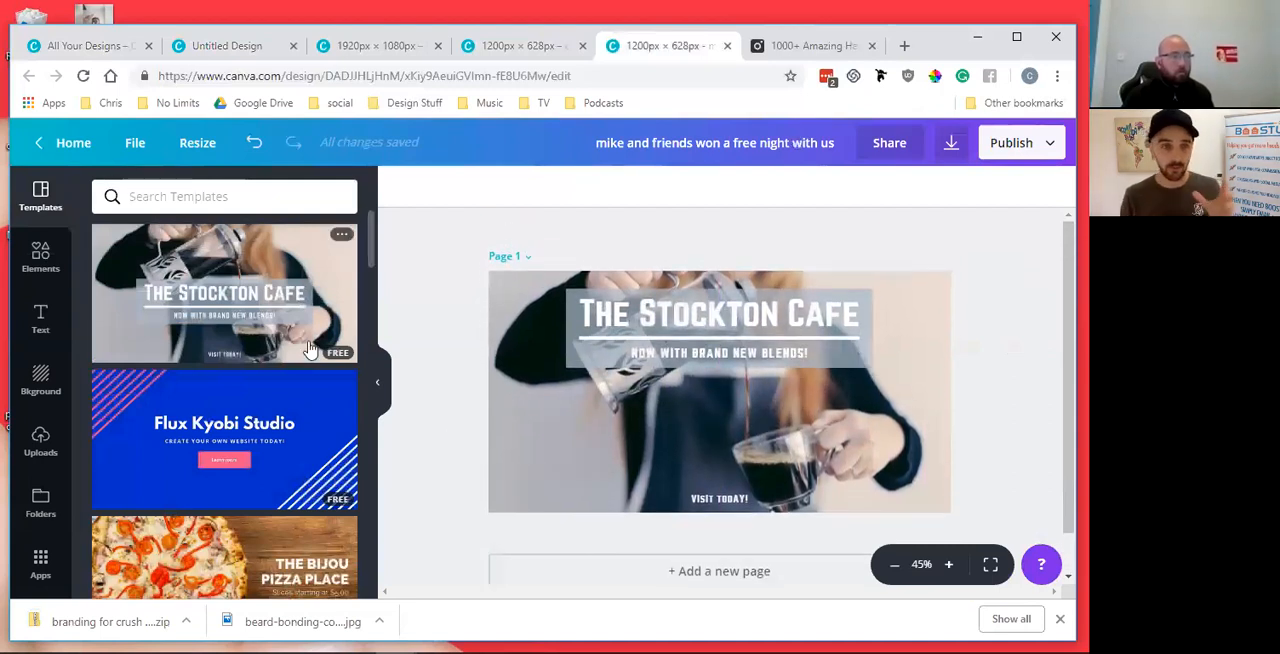
{"action": "scroll", "coordinate": [305, 352], "scroll_direction": "down", "scroll_amount": 2}
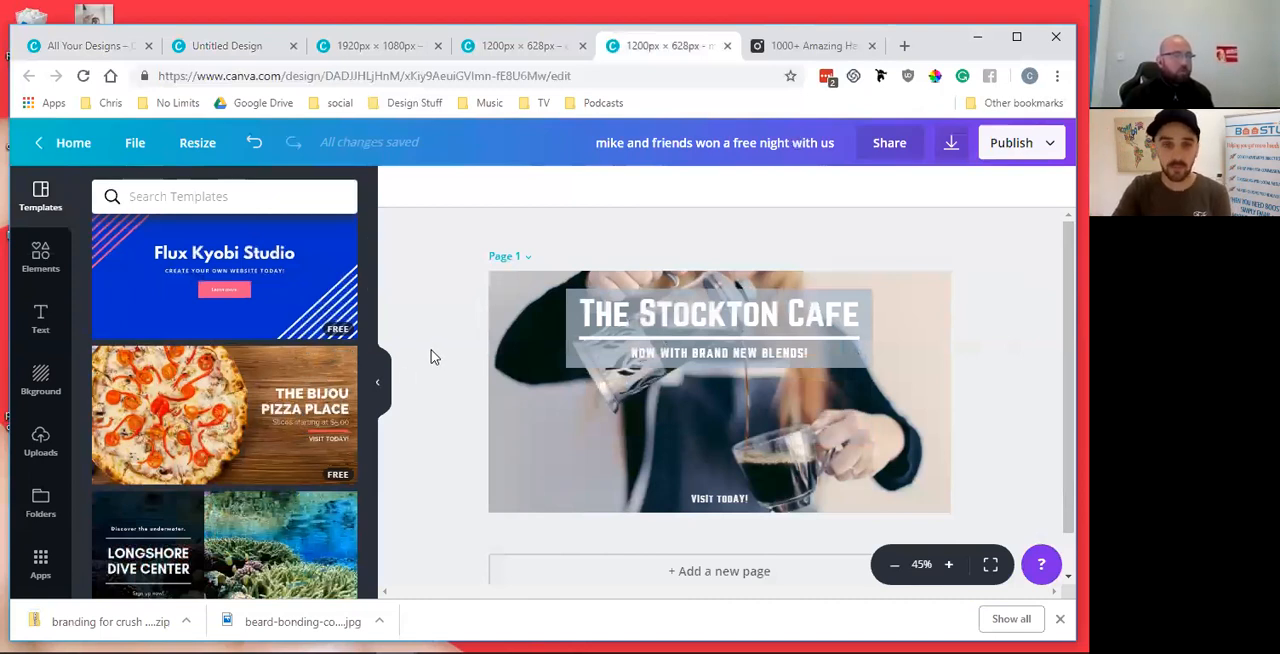
{"action": "left_click_drag", "start_coordinate": [695, 314], "coordinate": [700, 298]}
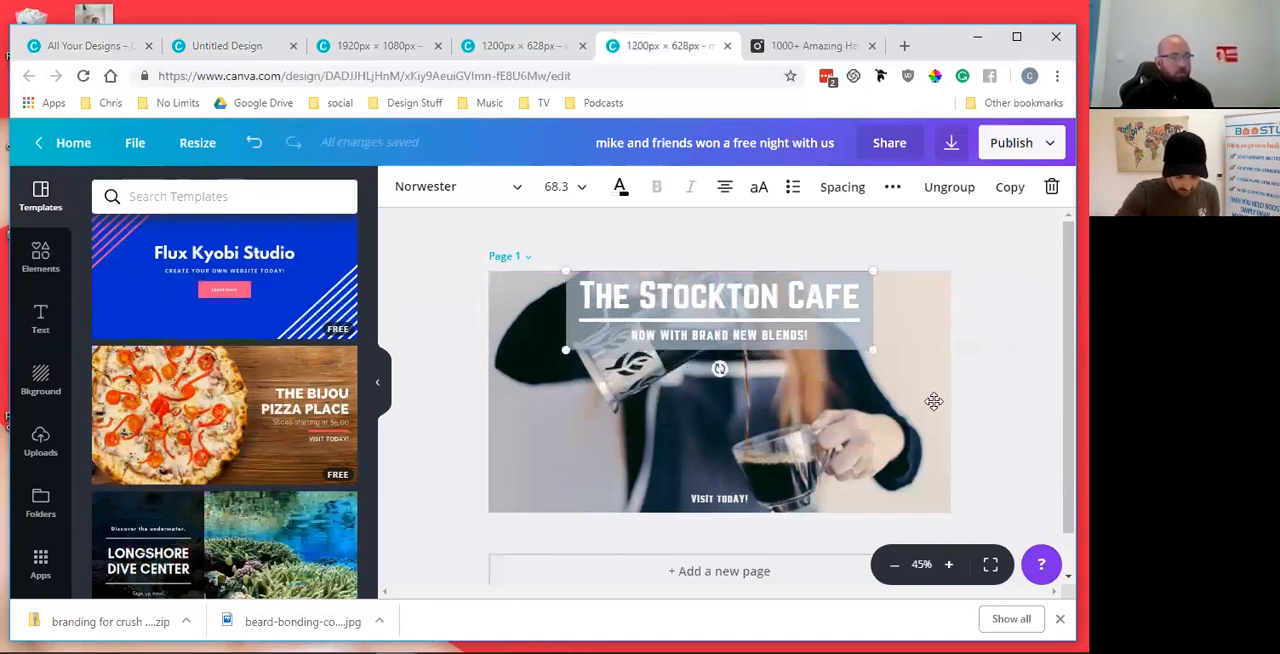
Replace the page's design with The Bijou Pizza Place template and select its text group
{"action": "left_click", "coordinate": [186, 394]}
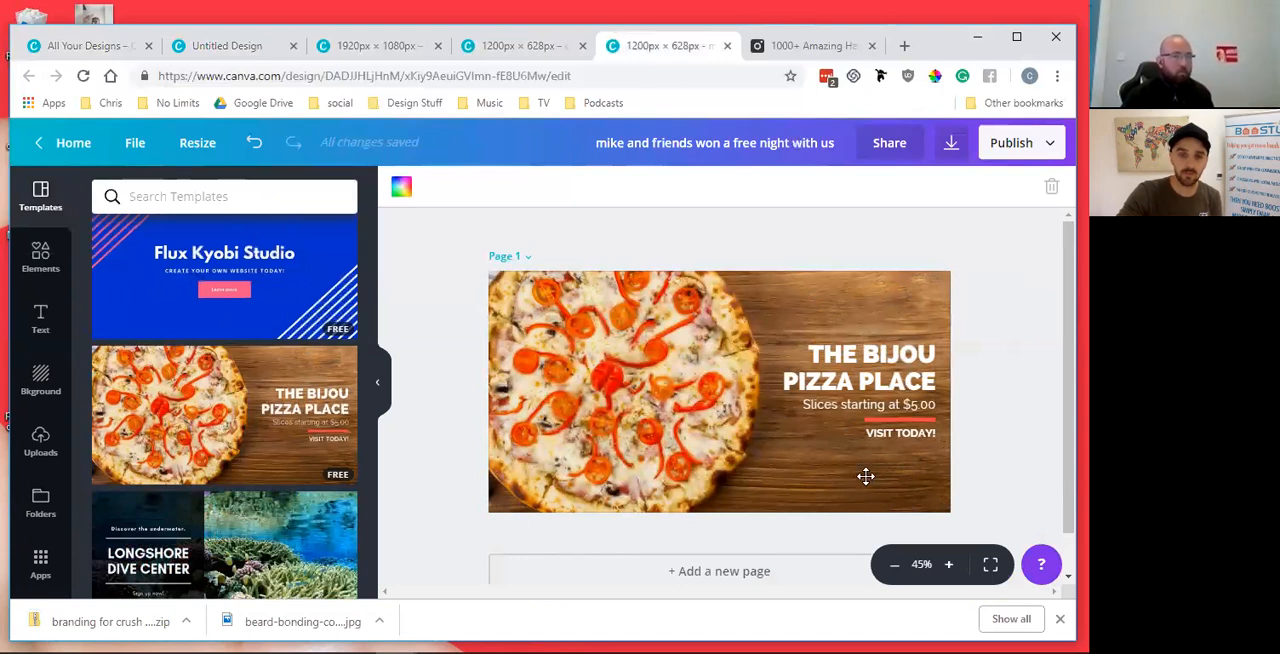
{"action": "left_click", "coordinate": [818, 368]}
{"action": "left_click_drag", "start_coordinate": [818, 368], "coordinate": [880, 356]}
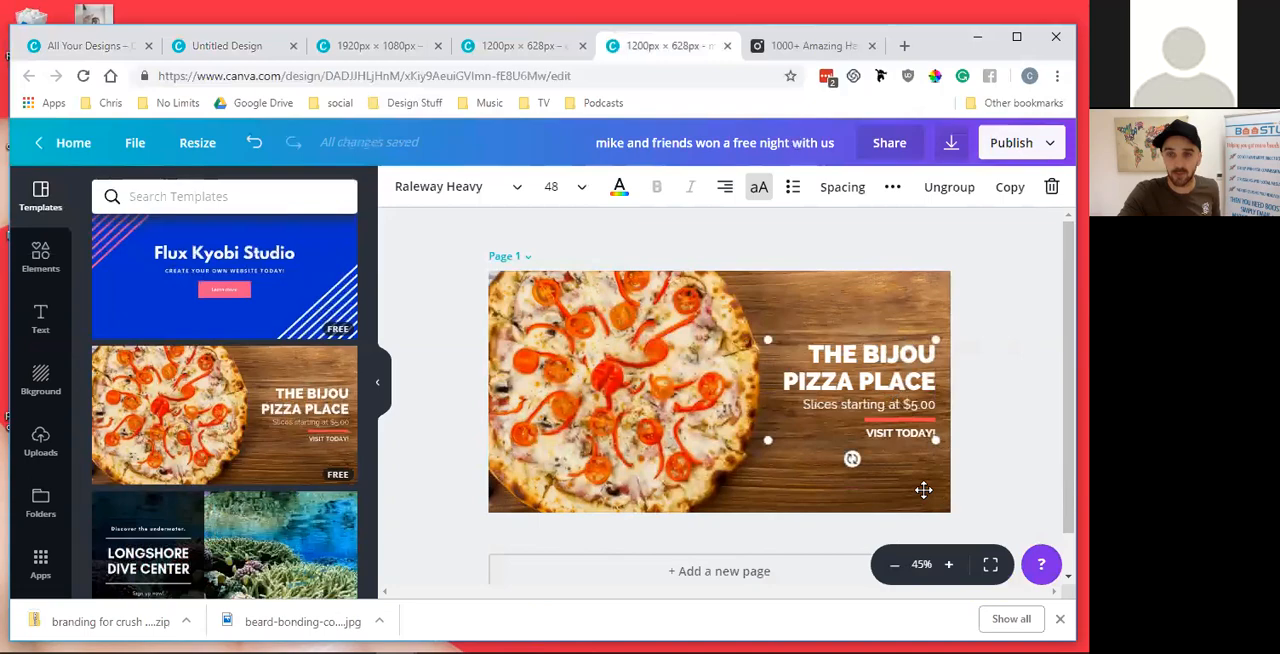
{"action": "mouse_move", "coordinate": [823, 650]}
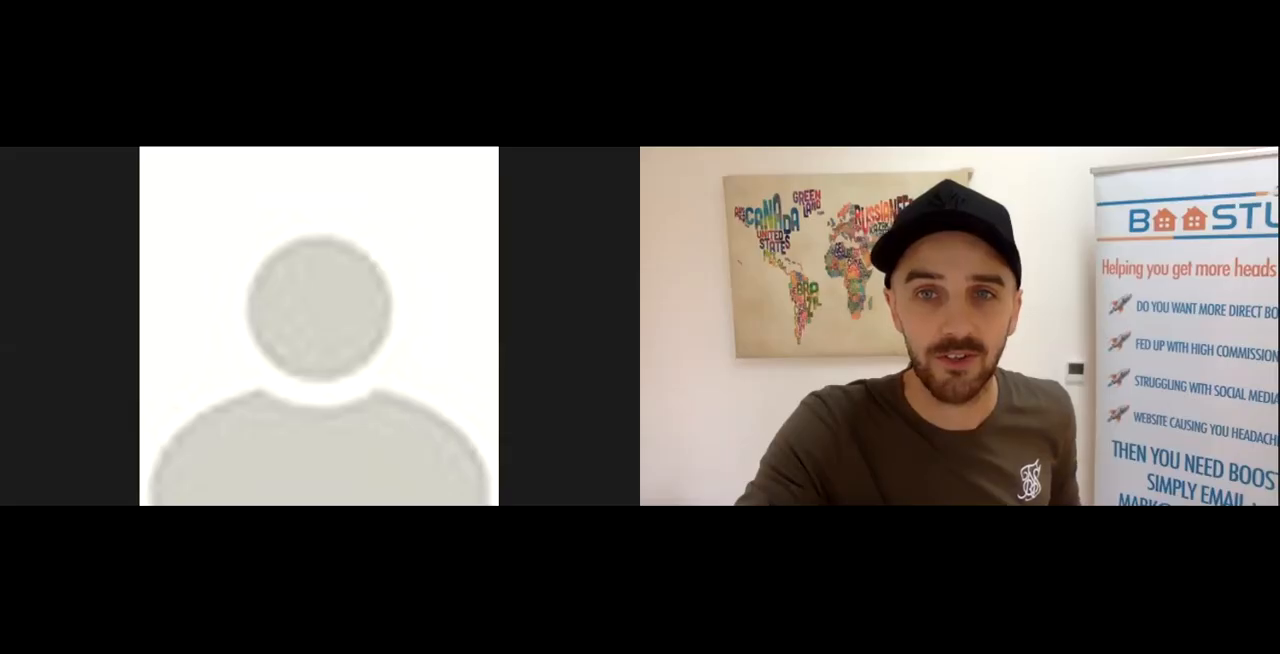